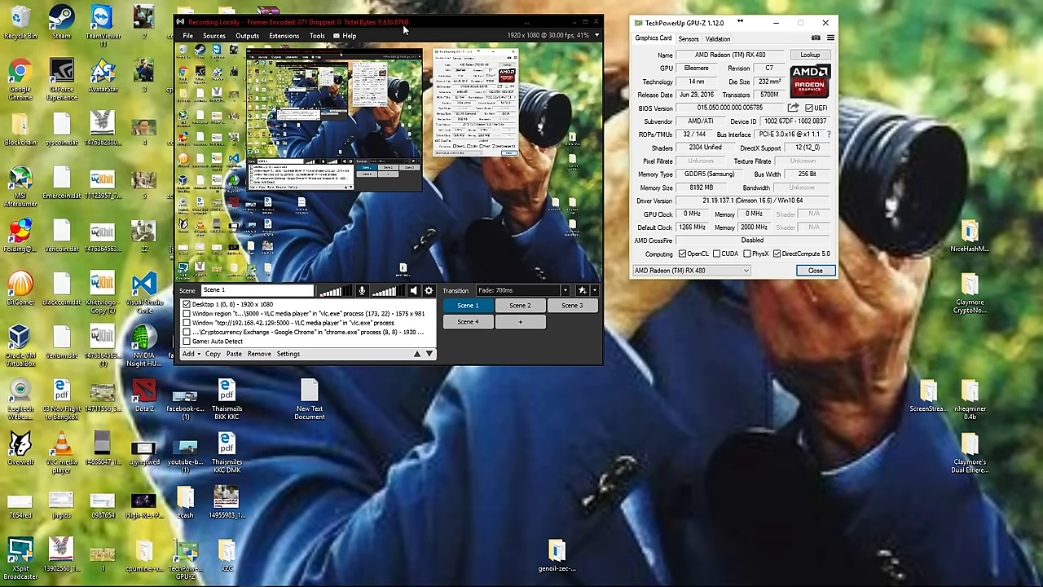
Switch to Chrome and close the Facebook tab.
left_click(172, 576)
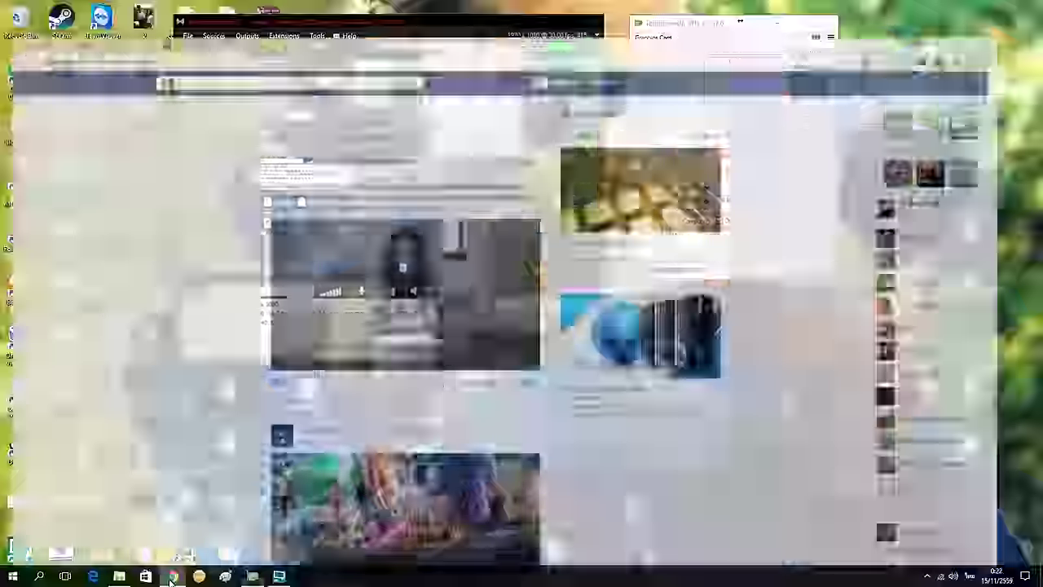
scroll(147, 213, "down", 3)
scroll(214, 114, "up", 4)
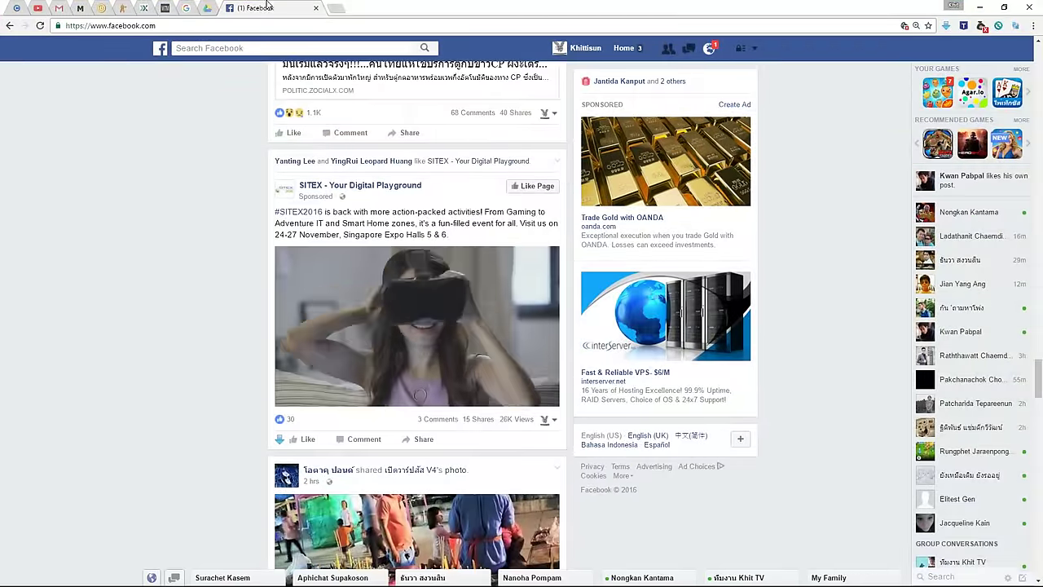
middle_click(267, 7)
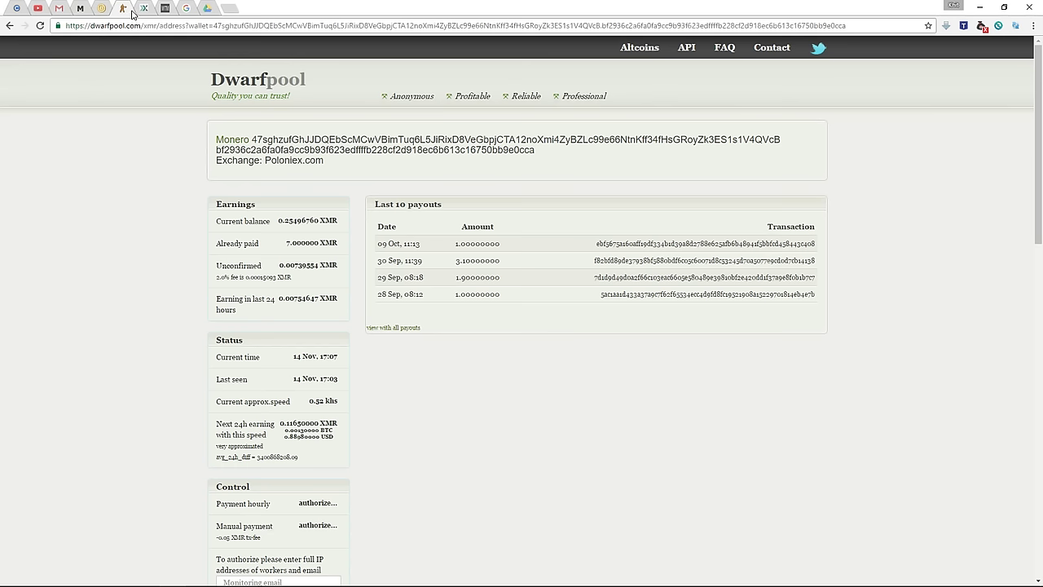
Open the Dwarfpool home page, and check the Poloniex exchange before returning to the pool page.
left_click(132, 11)
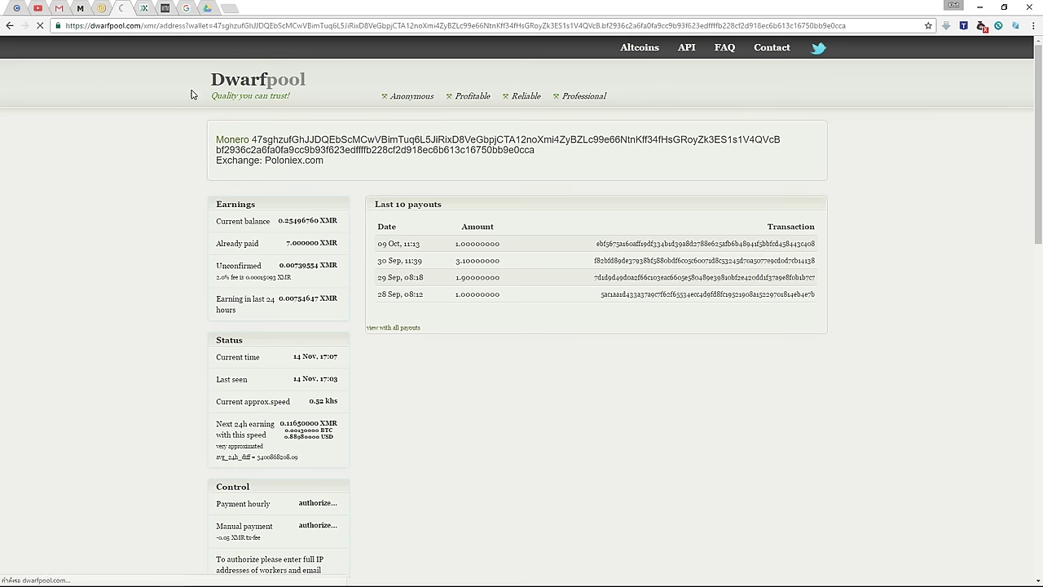
left_click(281, 100)
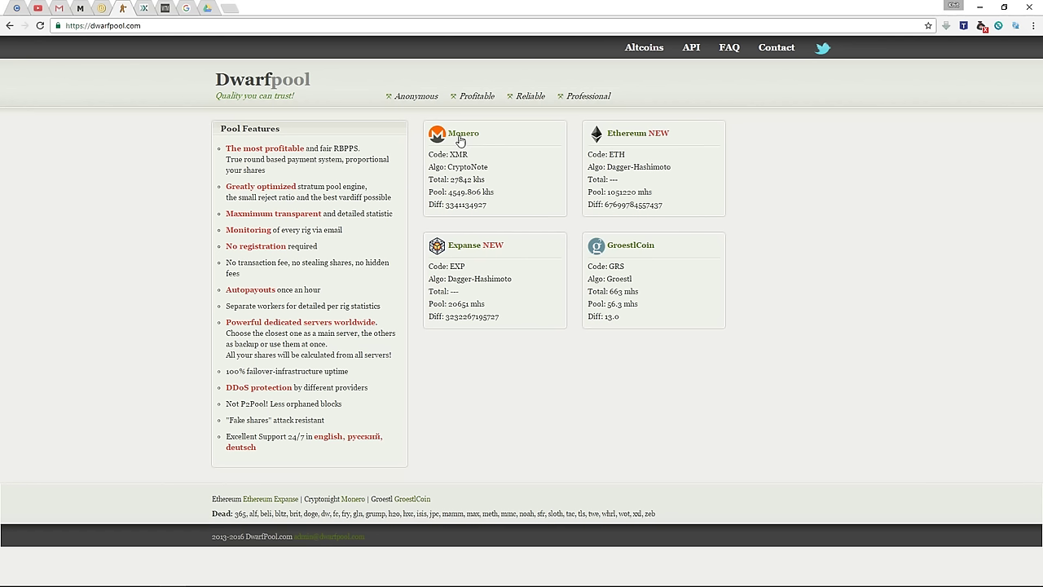
left_click(145, 9)
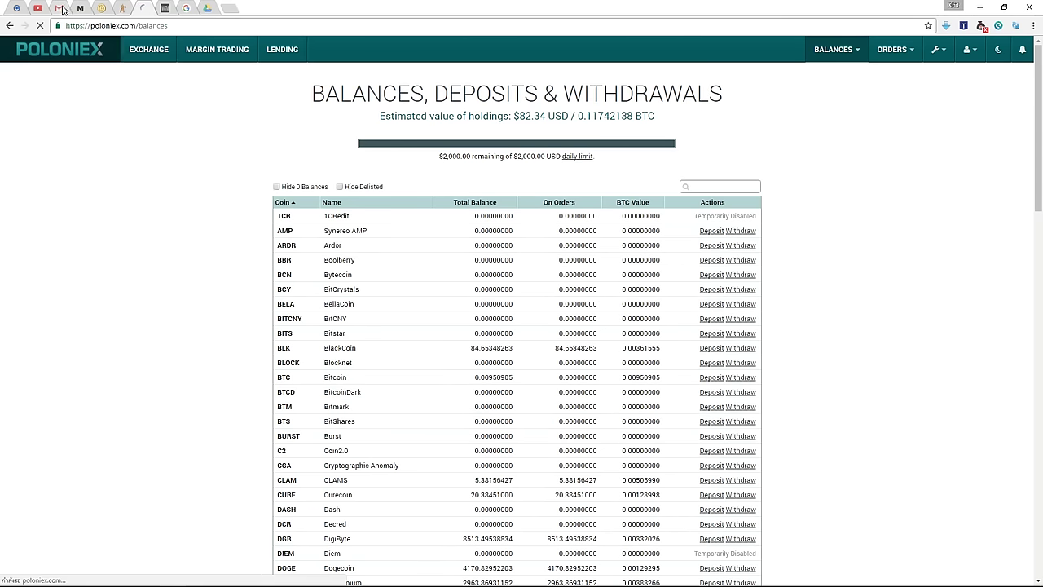
left_click(150, 51)
left_click(129, 9)
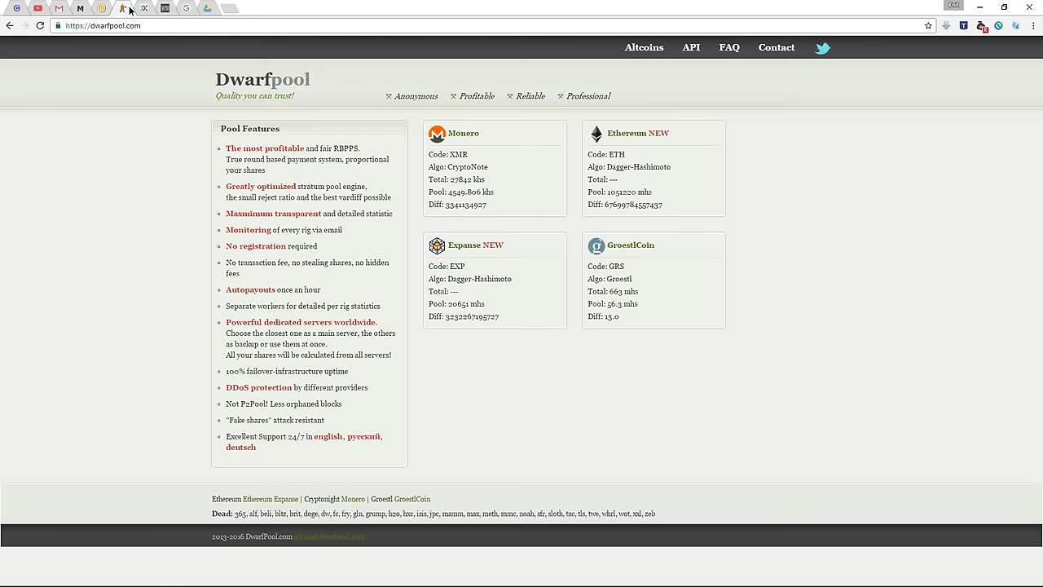
Bring up the XMR mining folder in Google Drive and highlight its web address.
left_click(207, 9)
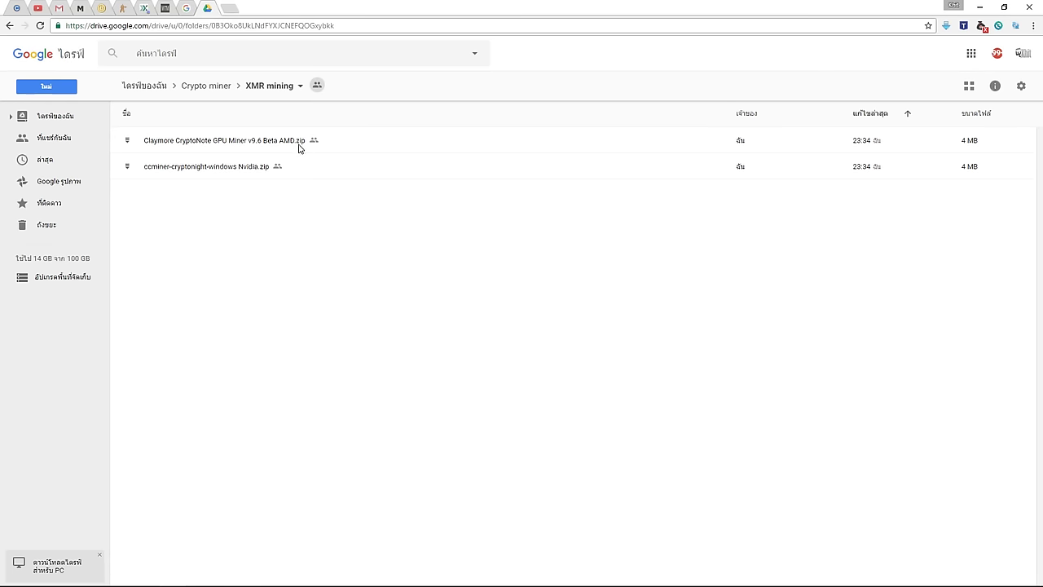
left_click(351, 27)
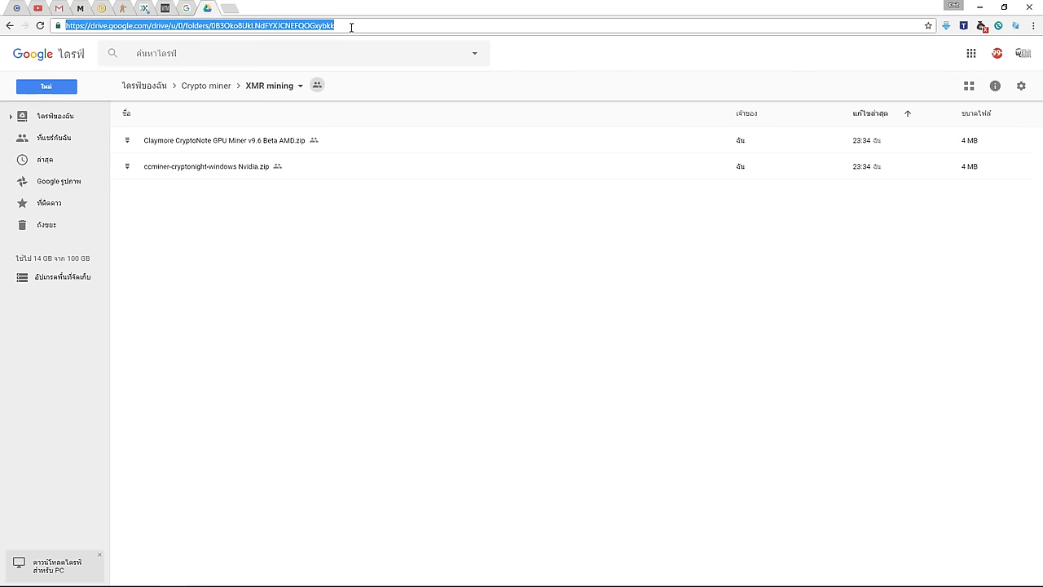
left_click(347, 244)
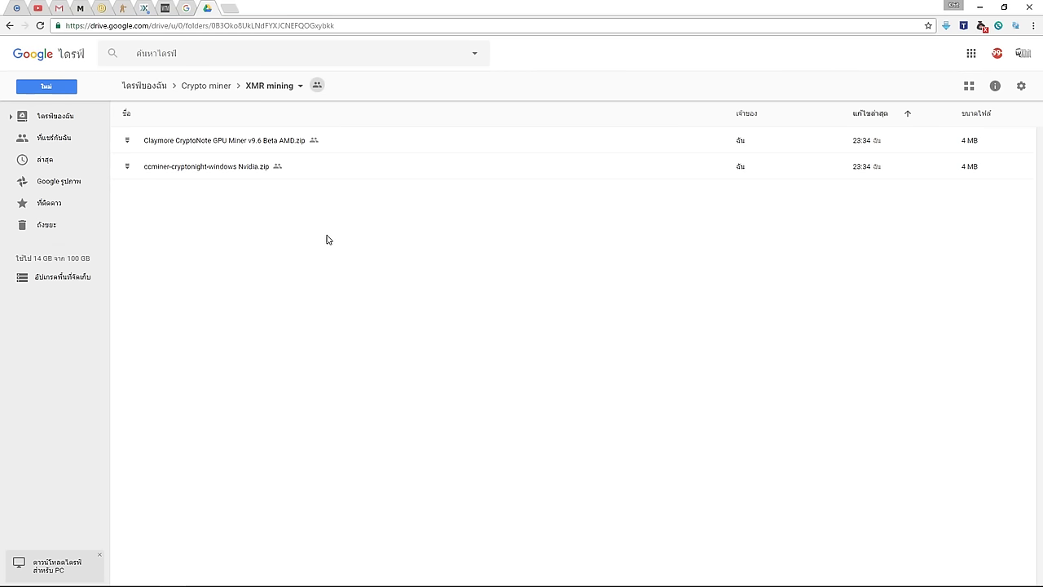
Download ccminer-cryptonight-windows Nvidia.zip from the XMR mining folder.
right_click(262, 143)
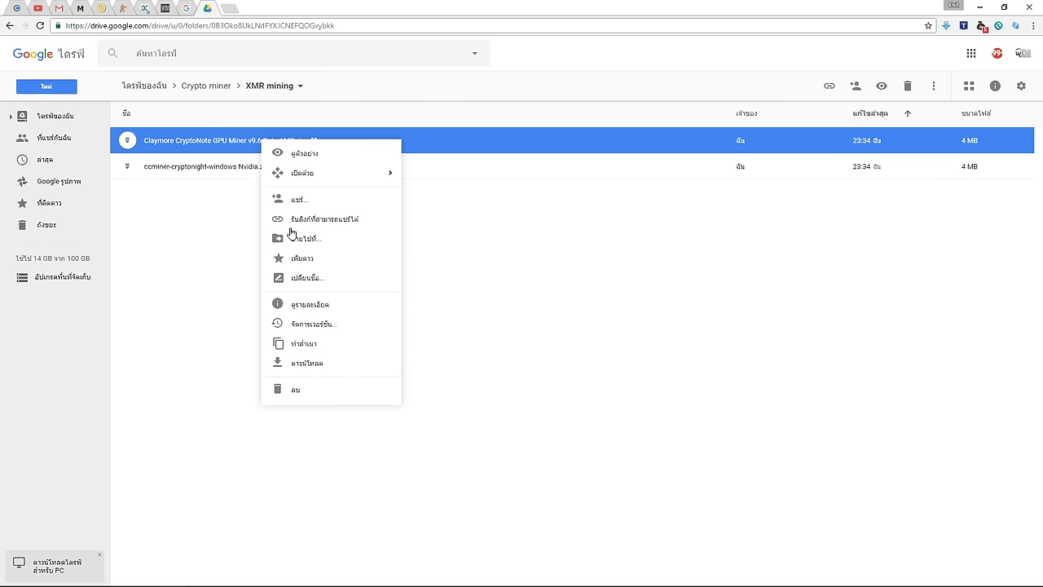
left_click(478, 334)
right_click(235, 171)
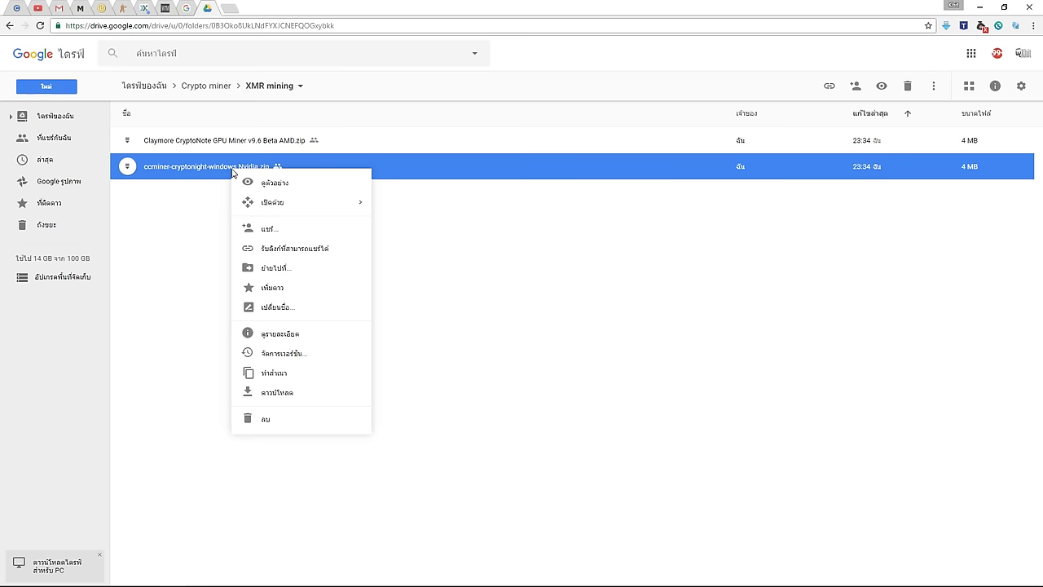
left_click(336, 393)
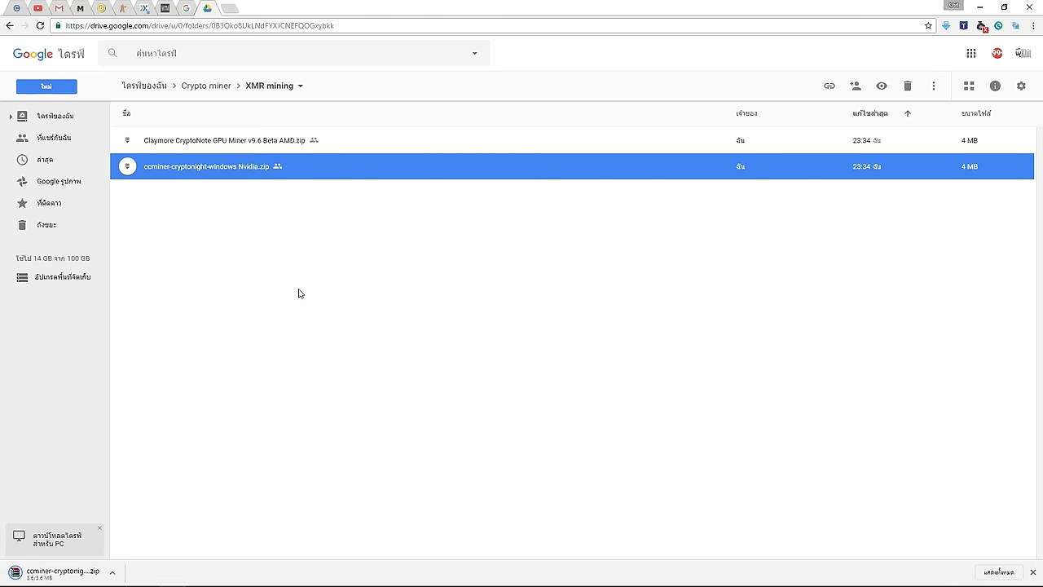
Extract the ccminer-cryptonight-windows folder from the downloaded archive to the desktop, replacing existing files, and place it beside the Claymore CryptoNote folder.
left_click(79, 580)
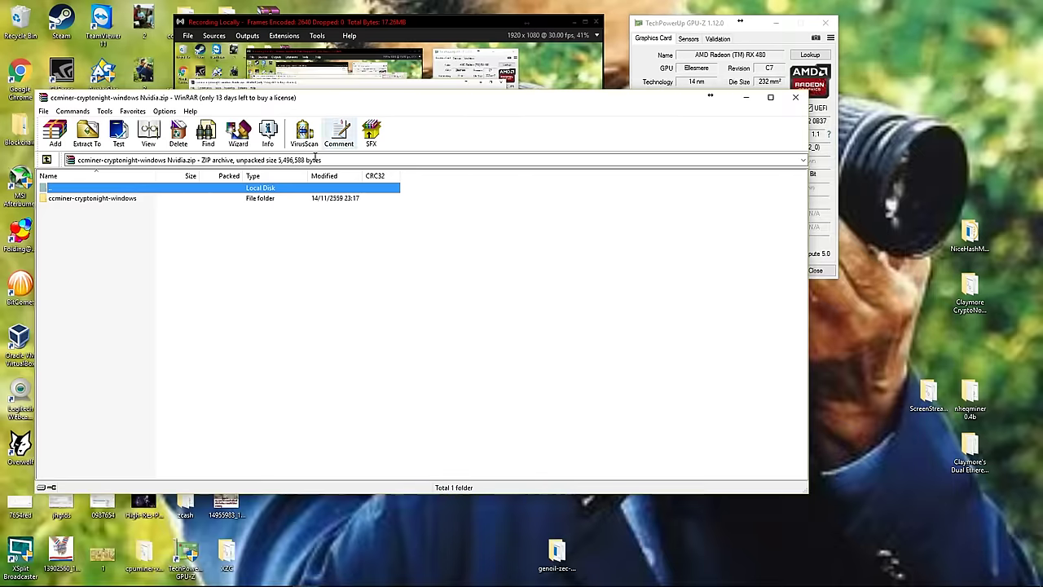
left_click_drag(117, 199, 923, 292)
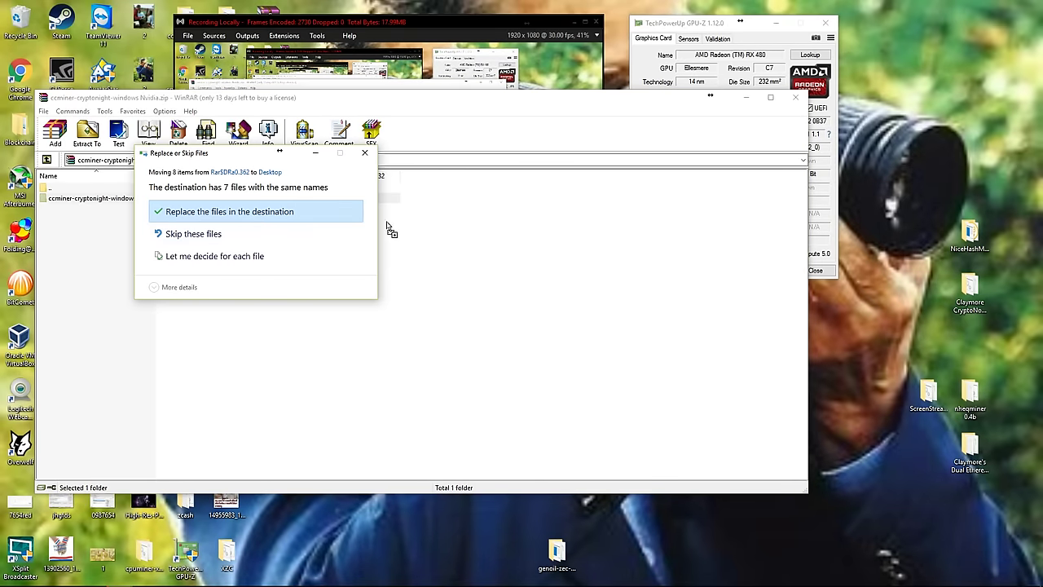
left_click(245, 211)
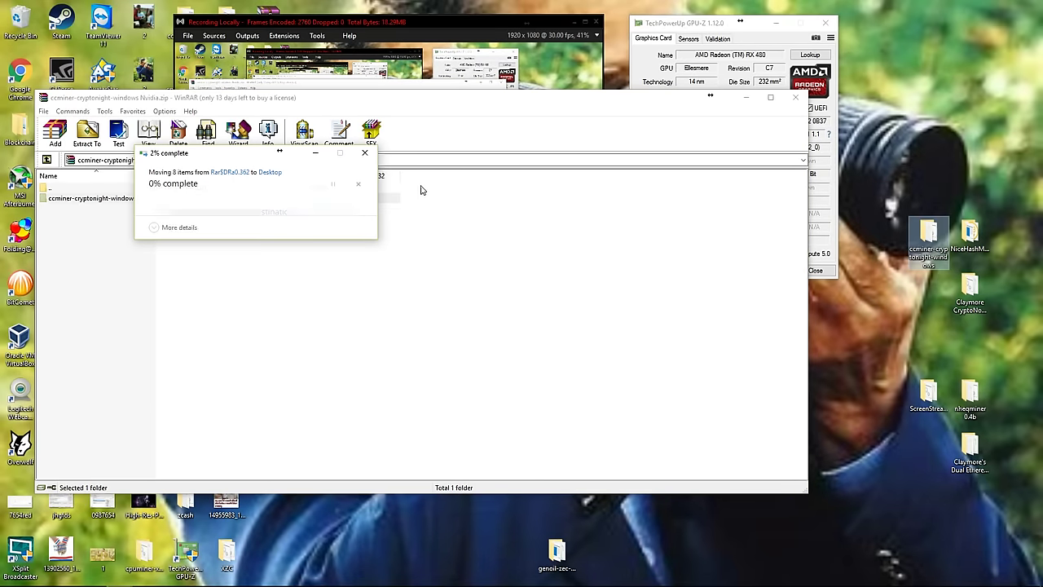
left_click(796, 101)
left_click_drag(929, 236, 929, 297)
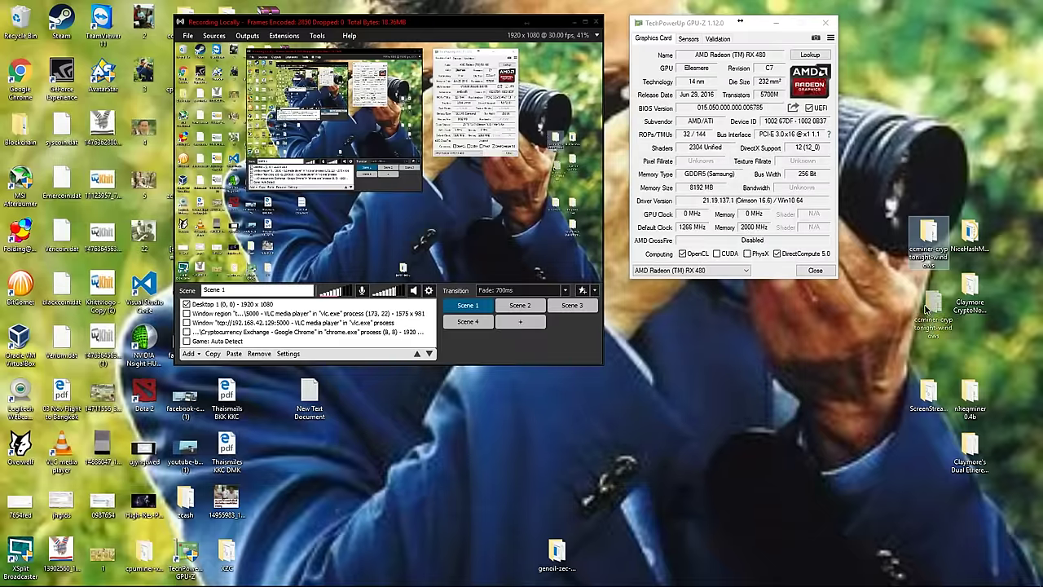
Shift the screen recorder and GPU-Z windows farther away from the miner folders on the desktop.
left_click(973, 290)
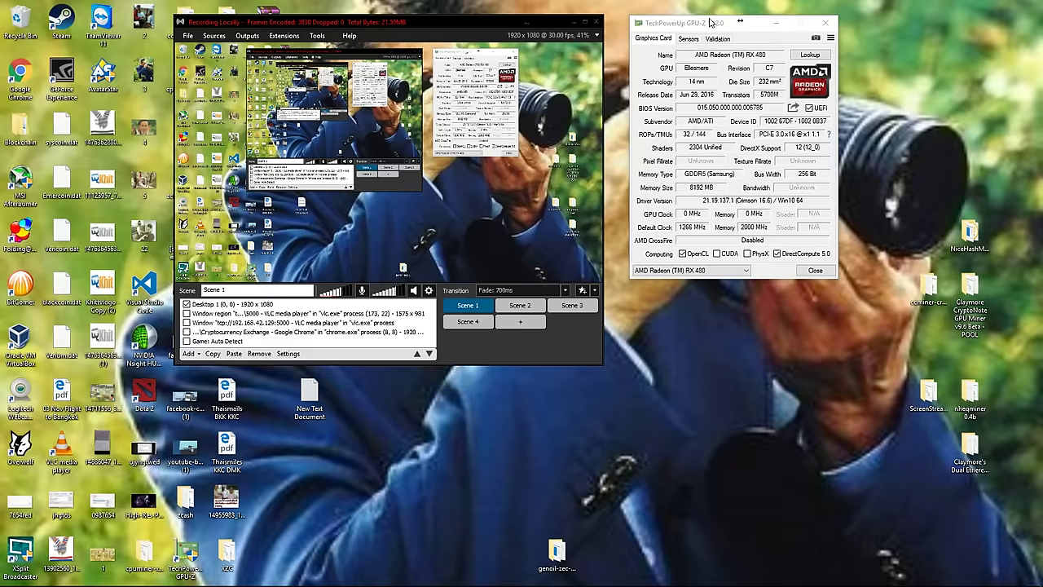
left_click_drag(709, 26, 703, 26)
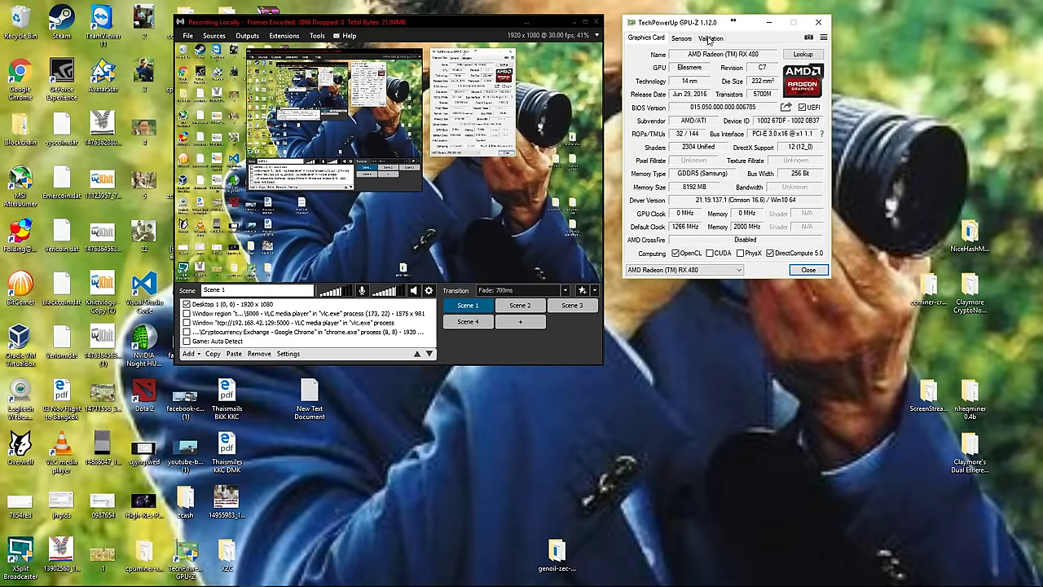
left_click(970, 293)
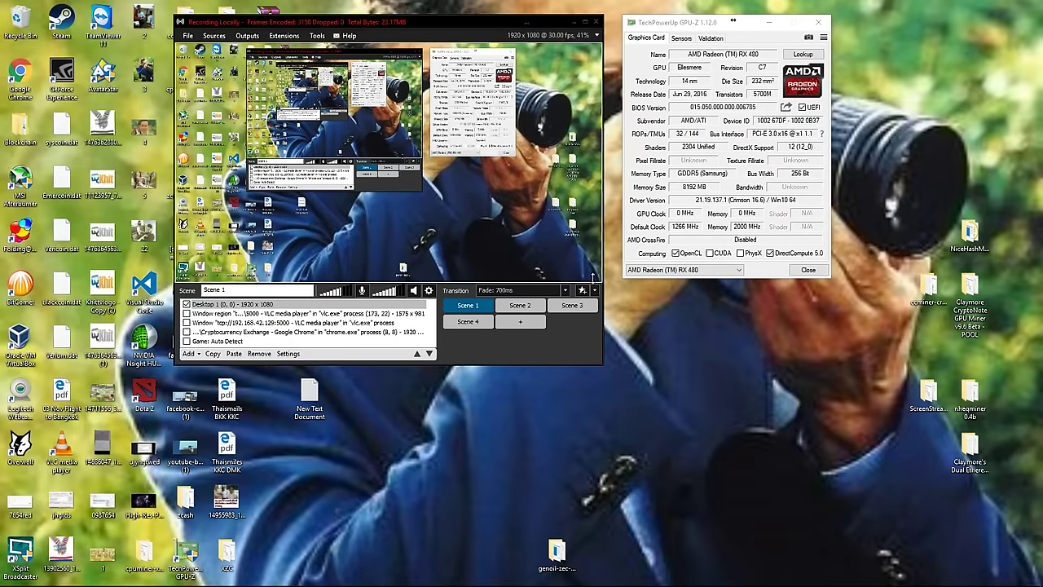
left_click_drag(427, 29, 272, 24)
left_click_drag(705, 31, 552, 29)
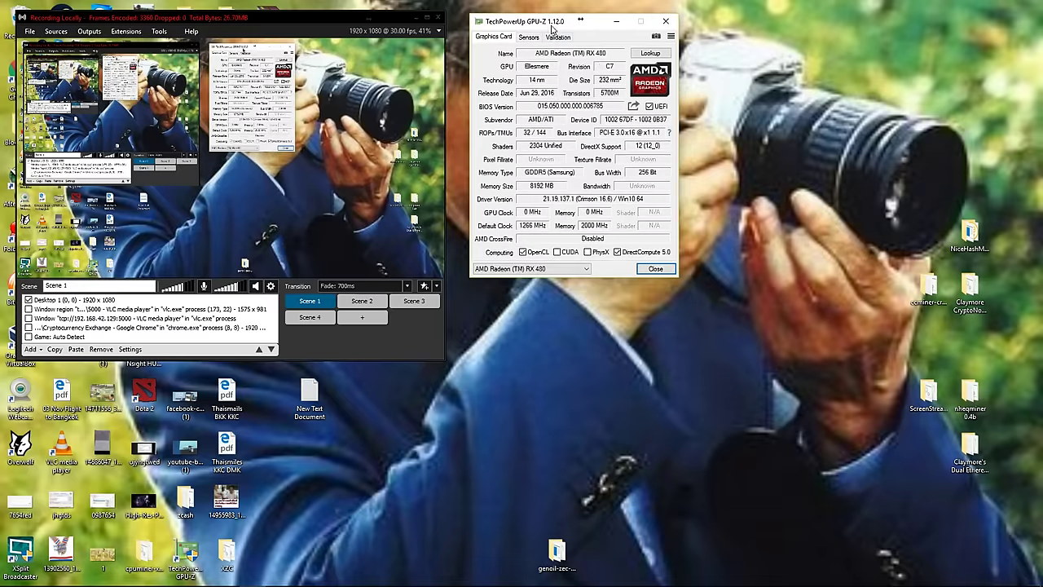
Open the Claymore CryptoNote GPU Miner v9.6 Beta - POOL folder and restore its window to a smaller size.
left_click(972, 293)
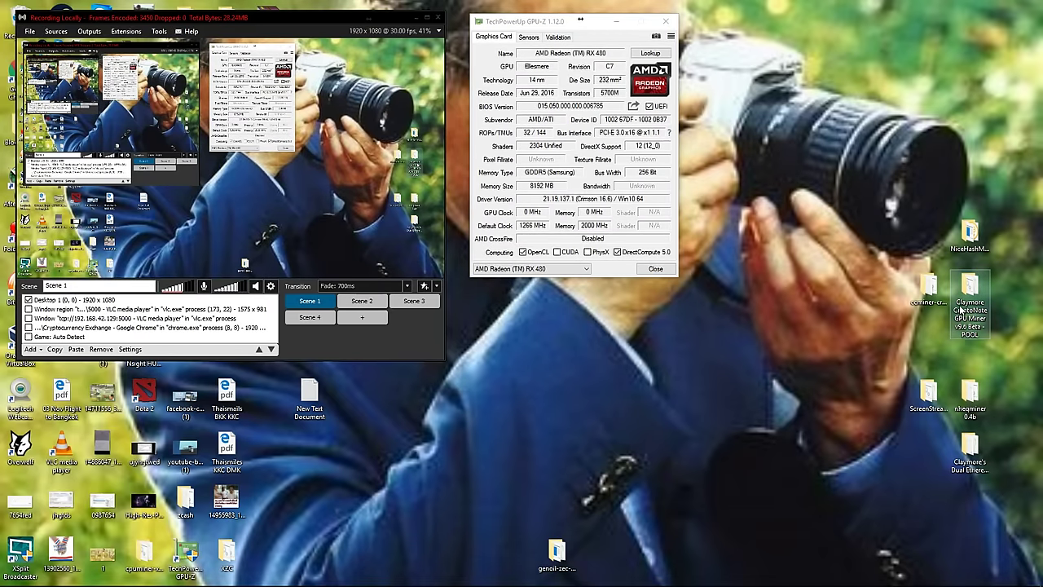
double_click(971, 297)
left_click_drag(705, 66, 617, 122)
double_click(617, 119)
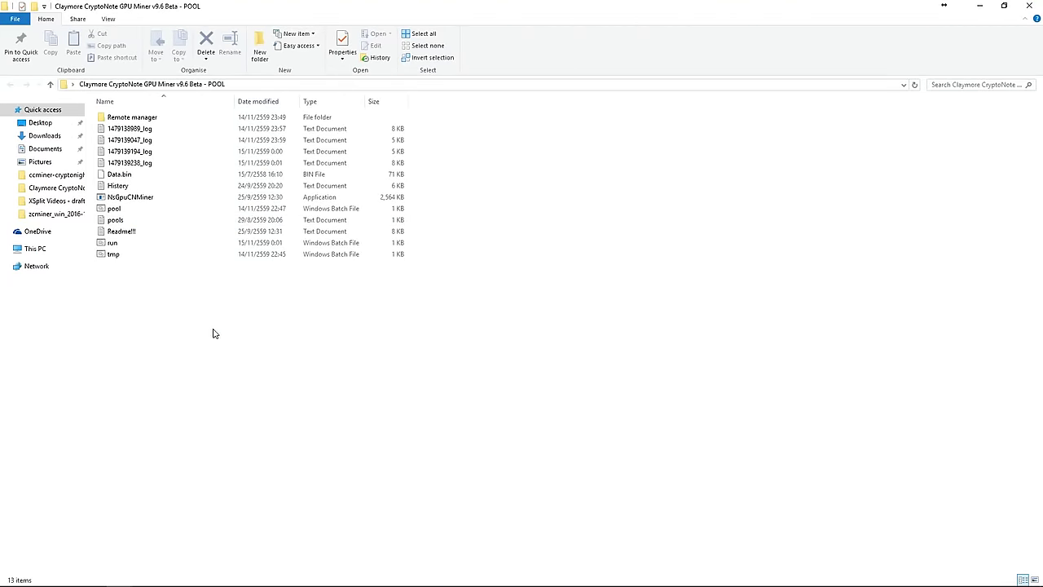
left_click_drag(761, 14, 577, 112)
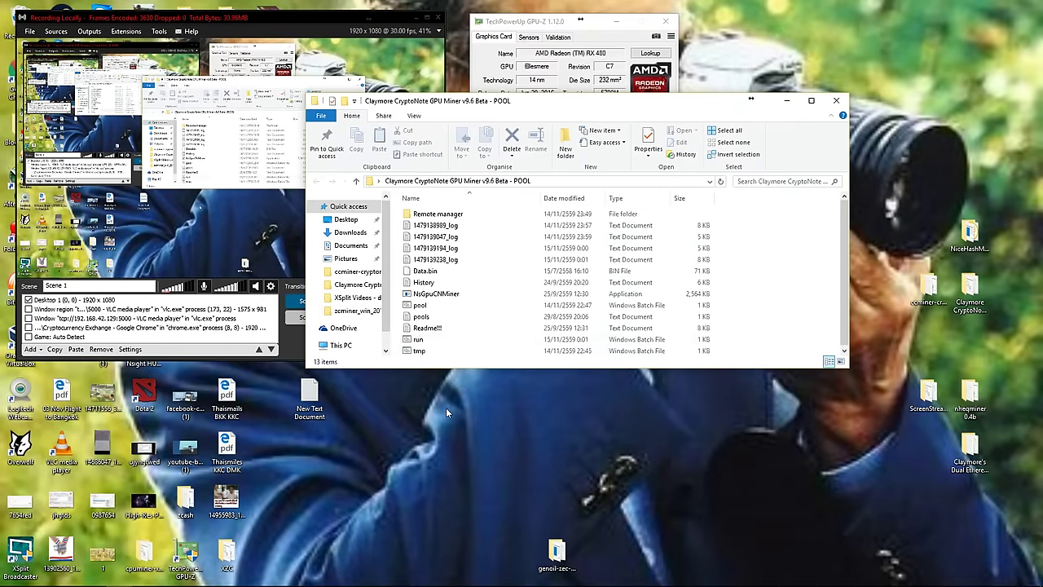
Open the run batch file from the Claymore miner folder for editing in Notepad.
left_click(418, 338)
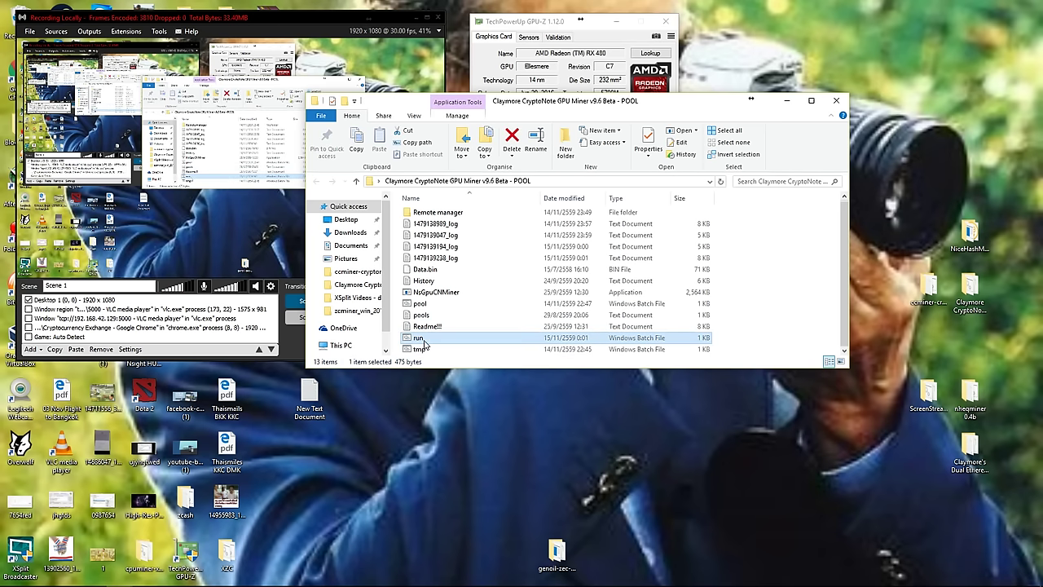
right_click(423, 341)
left_click(641, 186)
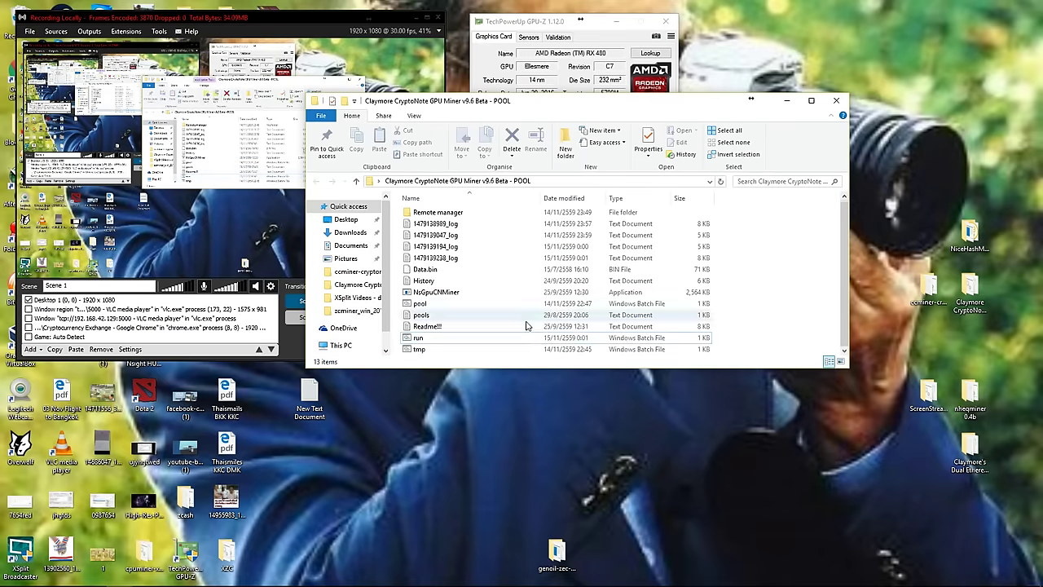
right_click(432, 343)
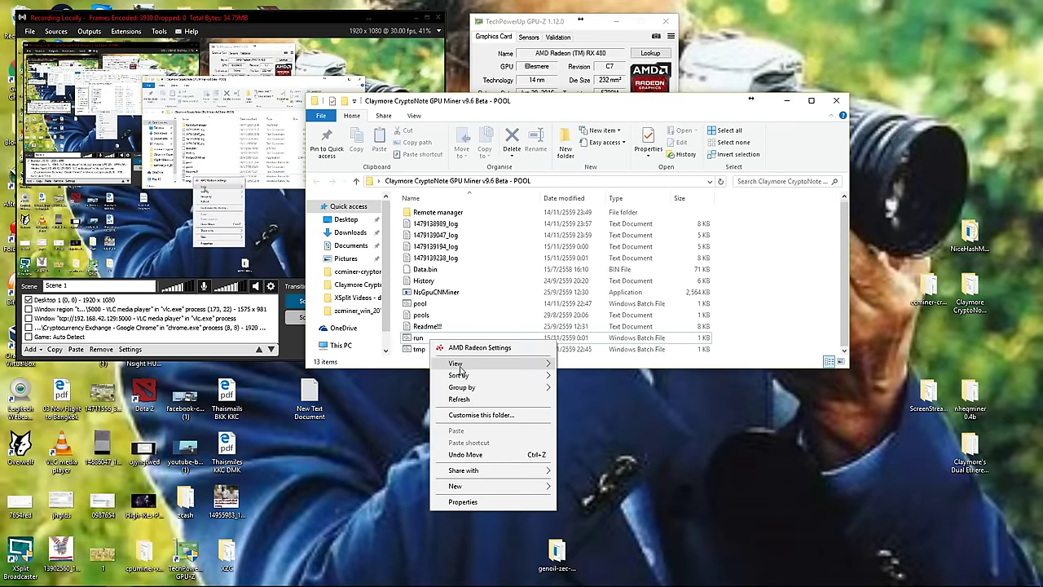
right_click(423, 337)
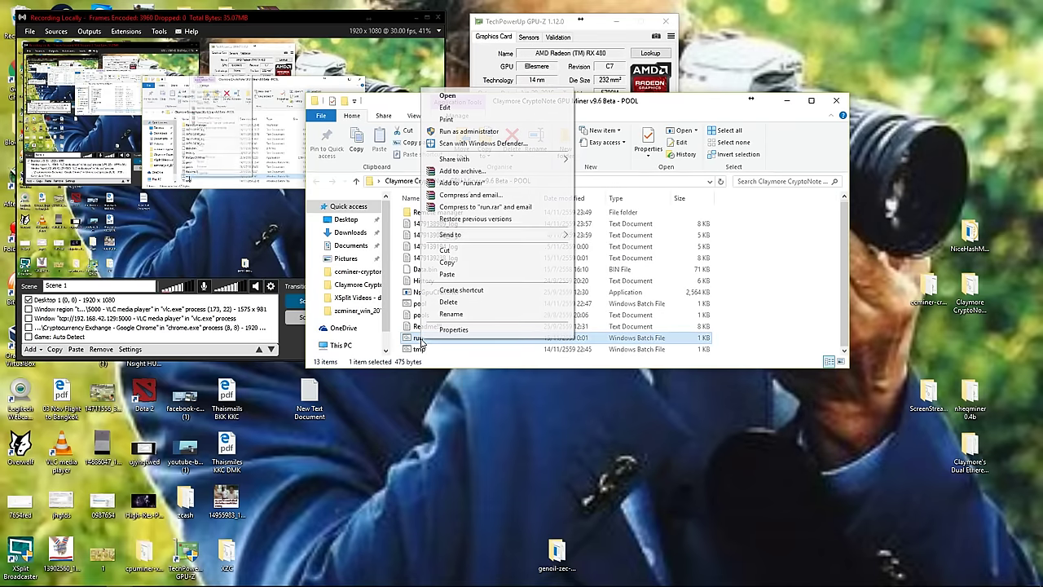
left_click(445, 107)
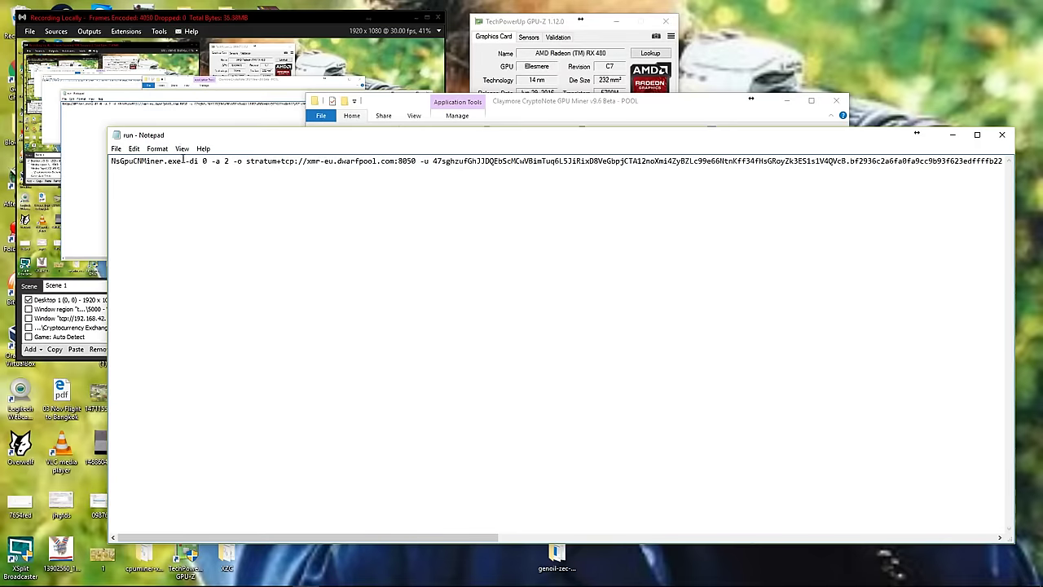
Highlight NsGpuCNMiner.exe in the run file, reposition the Notepad window, and highlight the -di 0 parameter.
left_click_drag(181, 161, 111, 161)
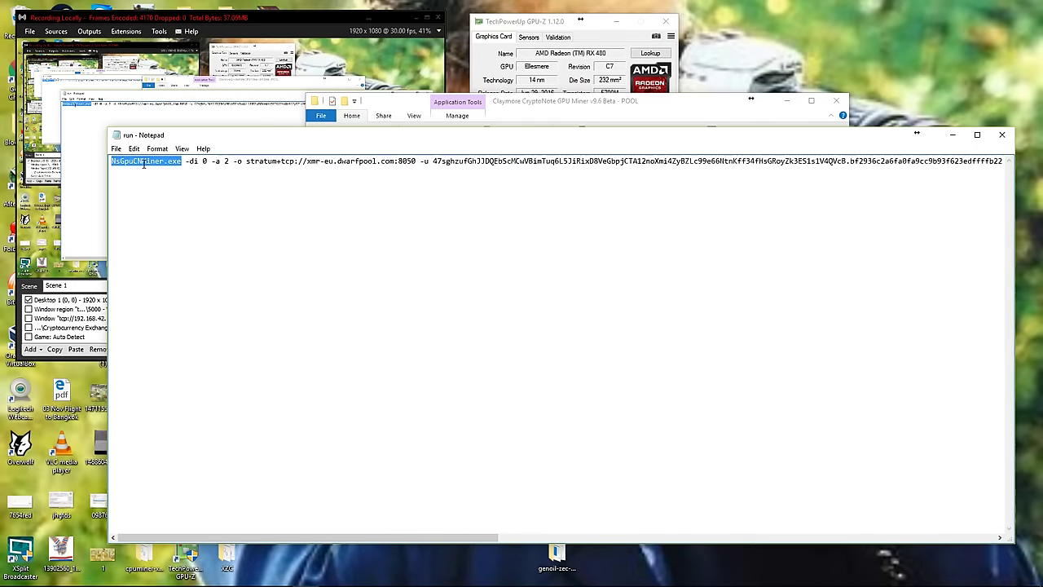
left_click_drag(345, 143, 432, 99)
left_click_drag(177, 122, 198, 122)
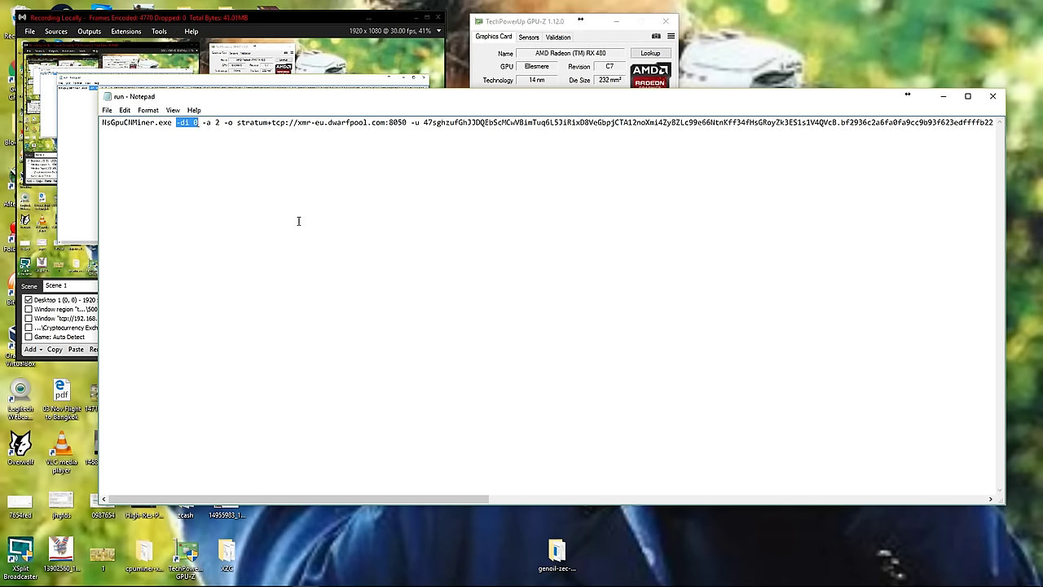
Switch to GPU-Z and examine the list of installed graphics cards.
left_click(538, 24)
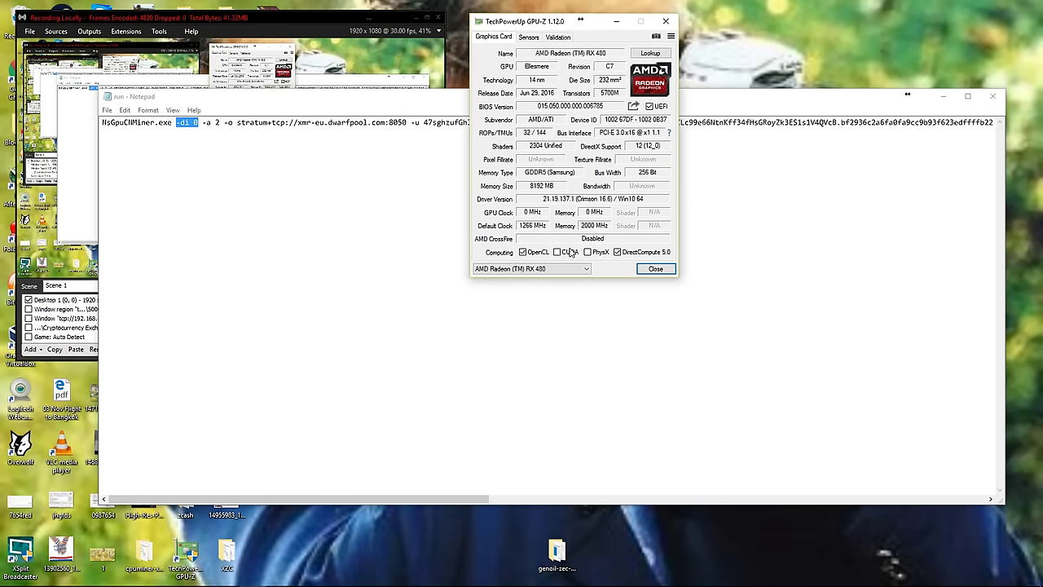
left_click(582, 271)
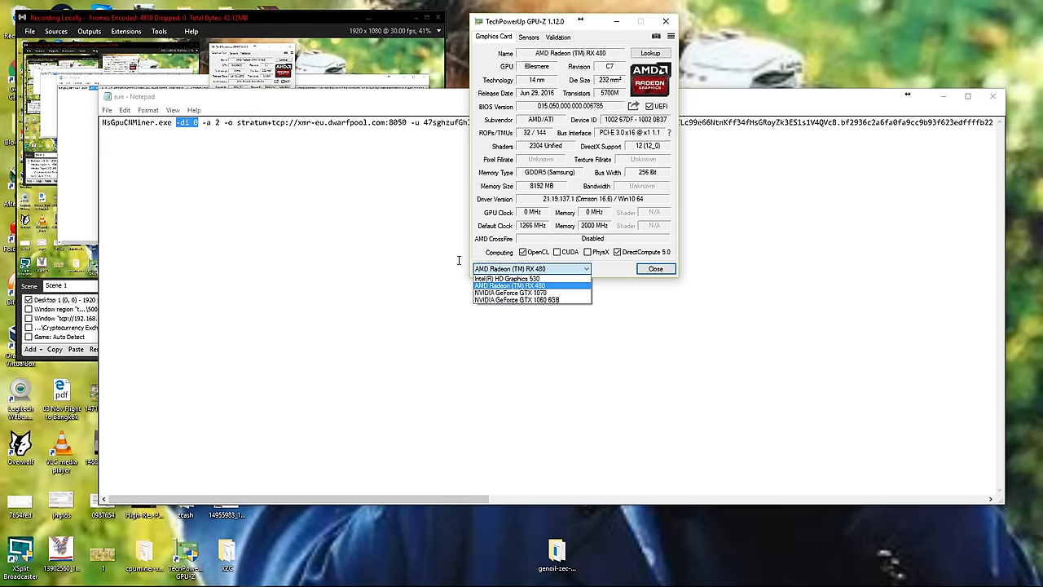
left_click(606, 273)
Set the -di parameter in the run file to 012345.
left_click(206, 125)
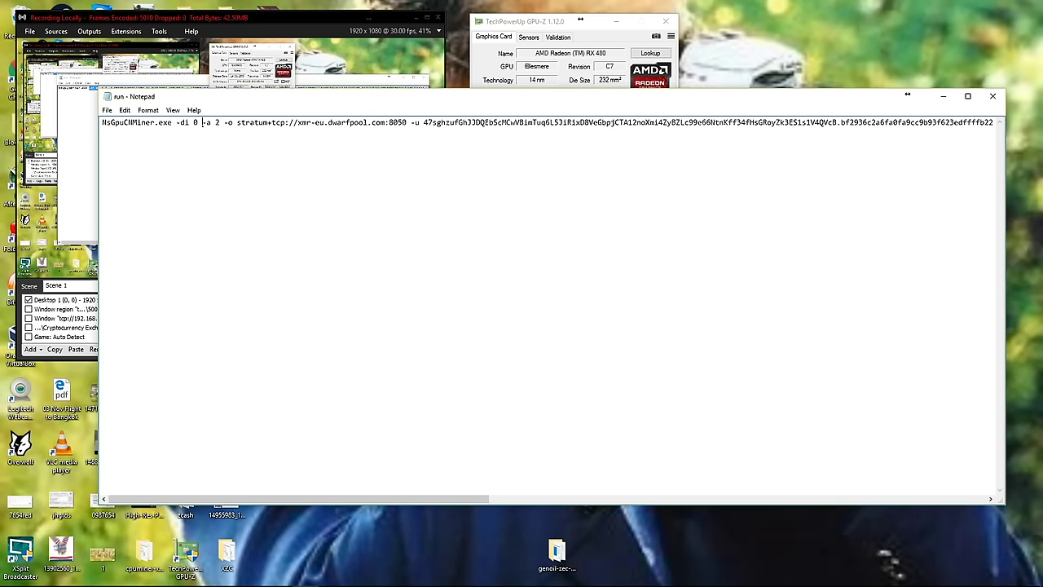
type("12345")
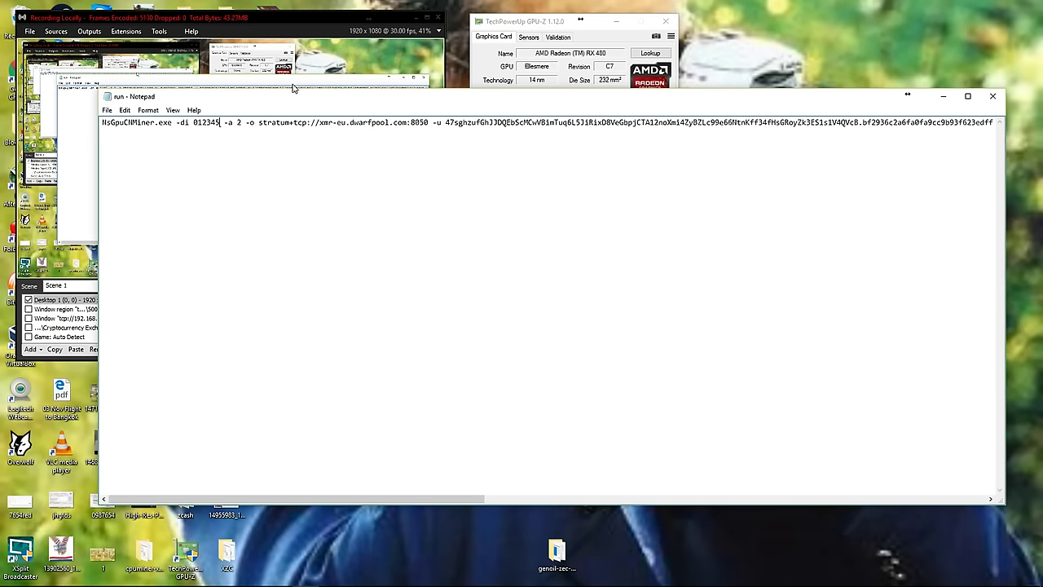
Set the -di parameter in the run file back to 0.
key("BackSpace")
key("BackSpace")
key("BackSpace")
key("BackSpace")
key("BackSpace")
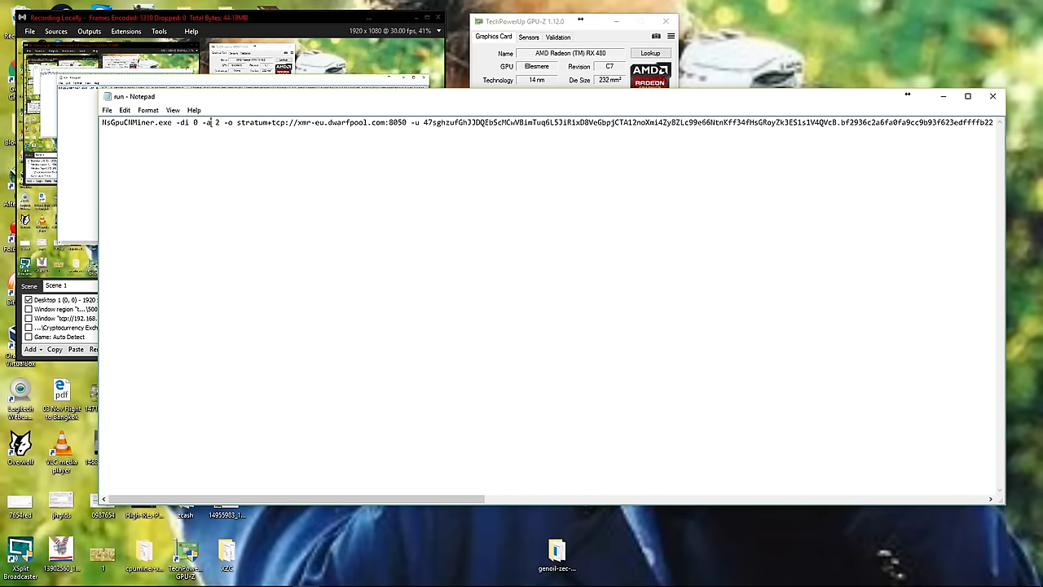
Try the value 0 for the -a parameter in the run file and restore it to 2.
left_click_drag(205, 122, 219, 123)
key("BackSpace")
type("0")
key("BackSpace")
type("2")
Highlight the stratum+tcp:// prefix after the -o parameter in the run file.
key("shift+Right")
key("shift+Right")
key("shift+Right")
key("shift+Right")
key("shift+Right")
key("shift+Right")
key("shift+Right")
key("shift+Right")
key("shift+Right")
key("shift+Right")
key("shift+Right")
key("shift+Right")
key("shift+Right")
key("shift+Right")
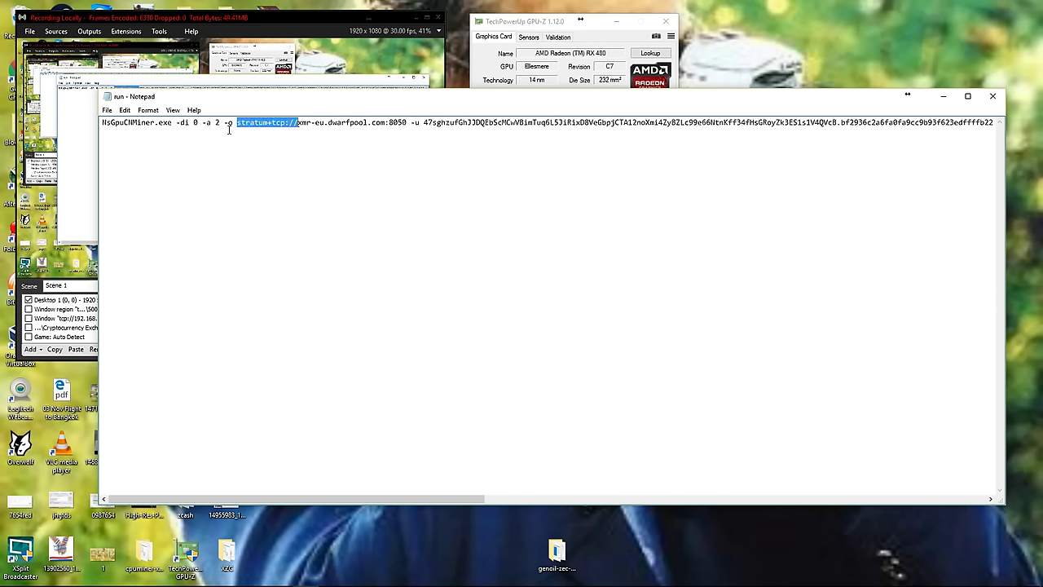
key("Right")
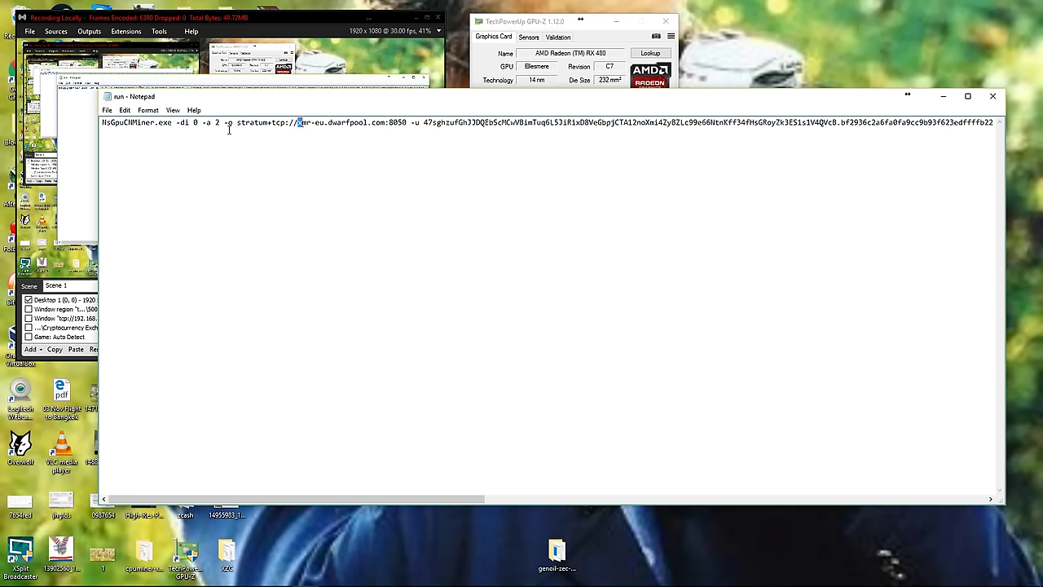
Highlight the pool address xmr-eu.dwarfpool.com and its port 8050, and return the cursor to the start of the address.
key("shift+Right")
key("shift+Right")
key("shift+Right")
key("shift+Right")
key("shift+Right")
key("shift+Right")
key("shift+Right")
key("shift+Right")
key("shift+Right")
key("shift+Right")
key("shift+Right")
key("shift+Right")
key("shift+Right")
key("shift+Right")
key("shift+Right")
key("shift+Right")
key("shift+Right")
key("shift+Right")
key("shift+Right")
key("shift+Right")
key("Right")
key("shift+Right")
key("shift+Right")
key("shift+Right")
key("shift+Right")
key("shift+Left")
key("shift+Left")
key("shift+Left")
key("shift+Left")
key("shift+Left")
key("shift+Left")
key("shift+Left")
key("shift+Left")
key("shift+Left")
key("shift+Left")
key("shift+Left")
key("shift+Left")
key("shift+Left")
key("shift+Left")
key("shift+Left")
key("shift+Left")
key("shift+Left")
key("Left")
key("Left")
key("Left")
key("Left")
key("Left")
key("Left")
key("Left")
key("Left")
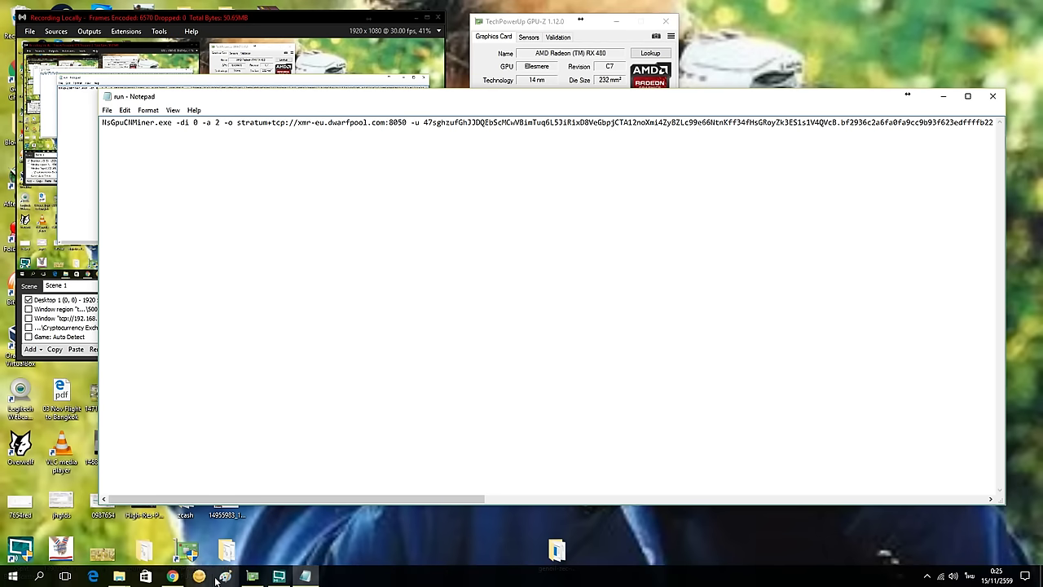
Switch to Chrome and open Dwarfpool's Monero page at the list of mining servers.
left_click(199, 577)
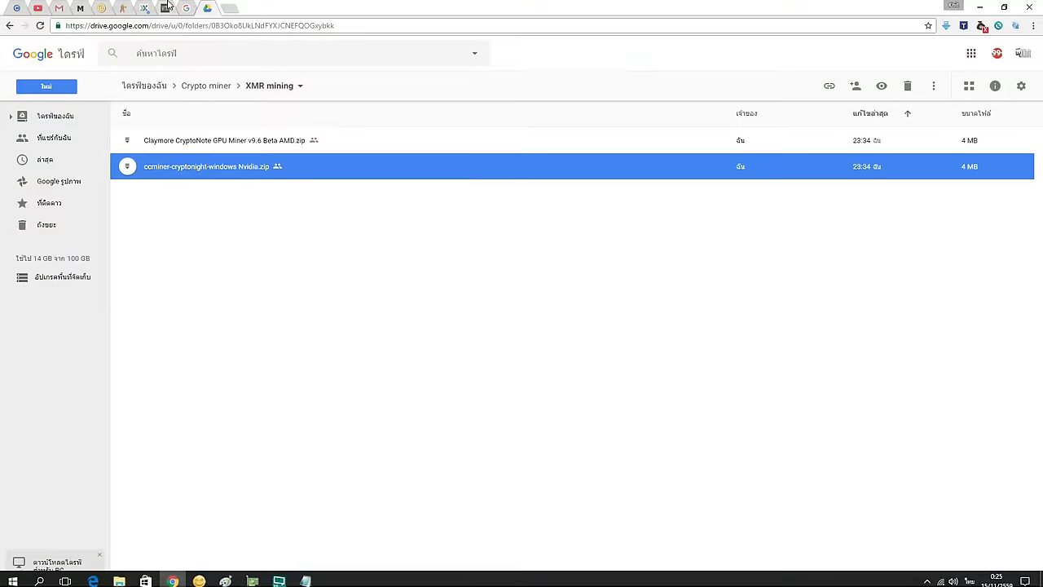
left_click(122, 9)
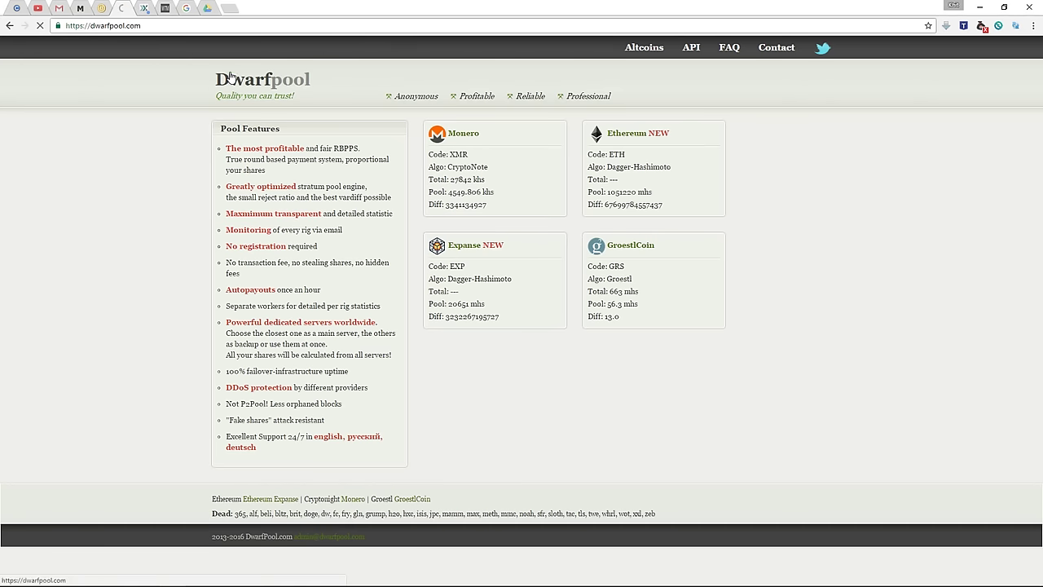
left_click(468, 136)
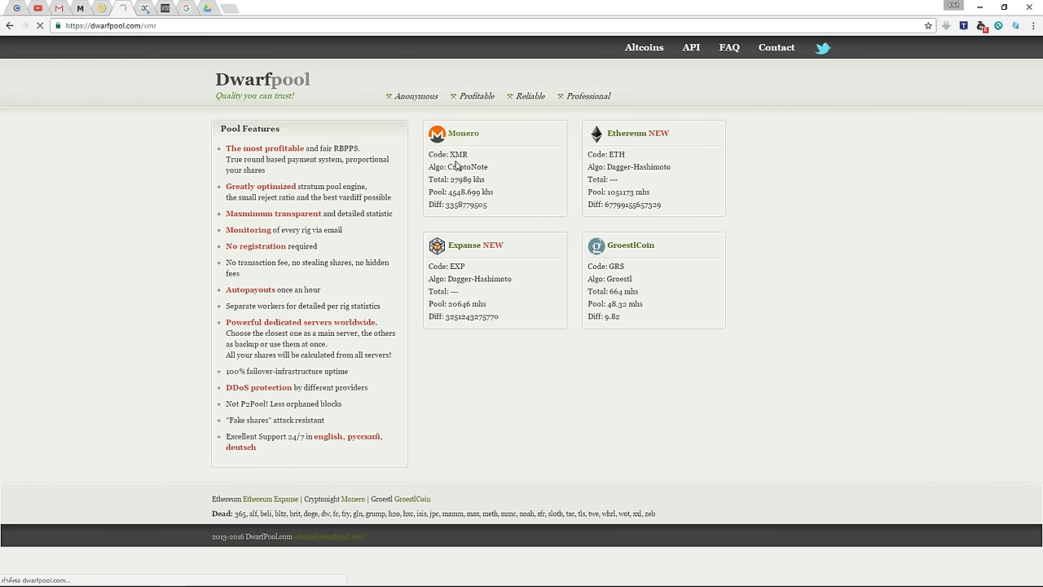
scroll(687, 305, "down", 3)
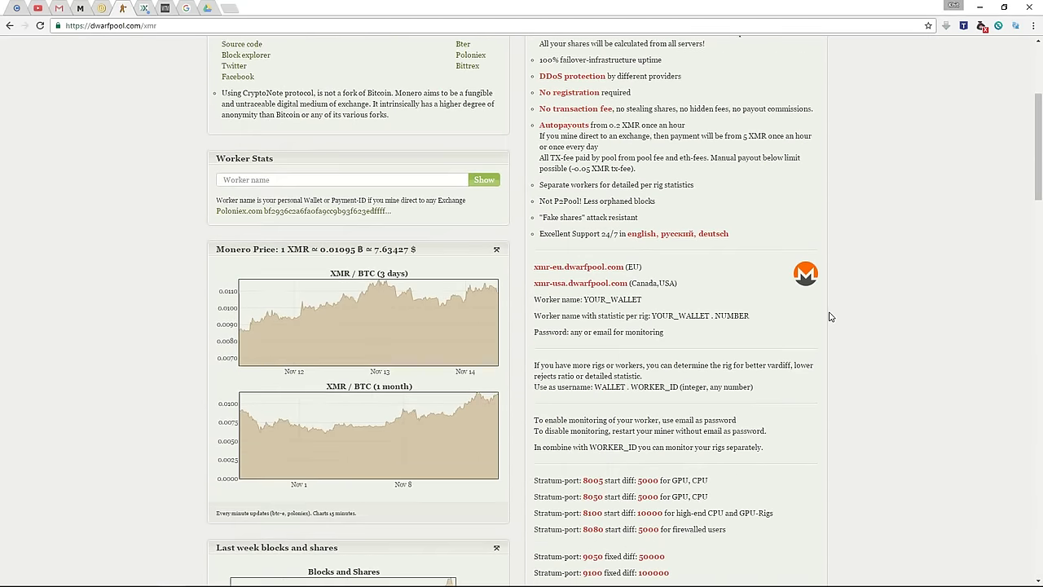
Highlight the xmr-eu.dwarfpool.com and xmr-usa.dwarfpool.com server addresses on the Dwarfpool page, ending with the EU address selected.
left_click_drag(533, 301, 625, 301)
left_click(537, 319)
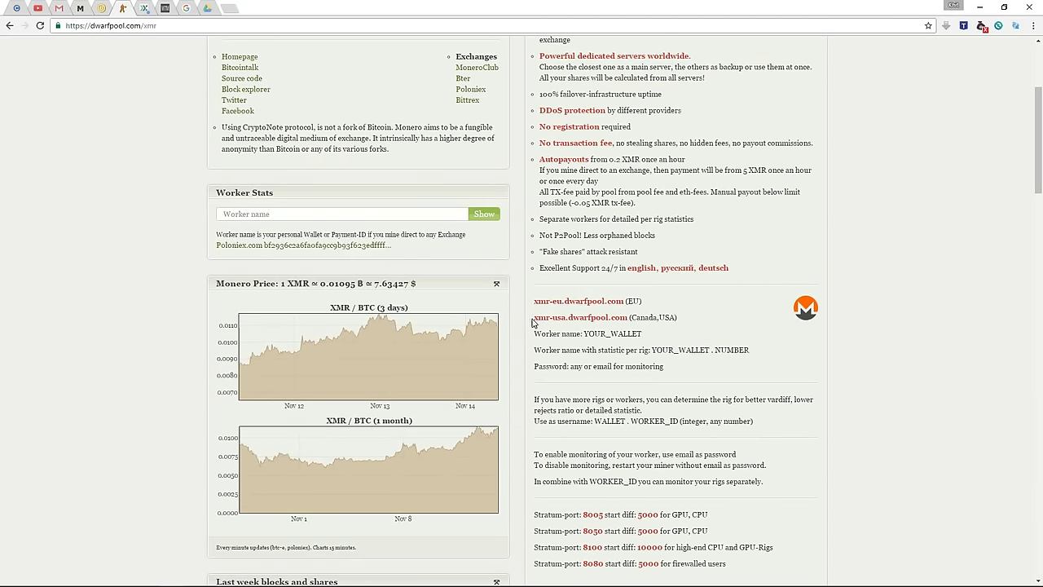
double_click(557, 302)
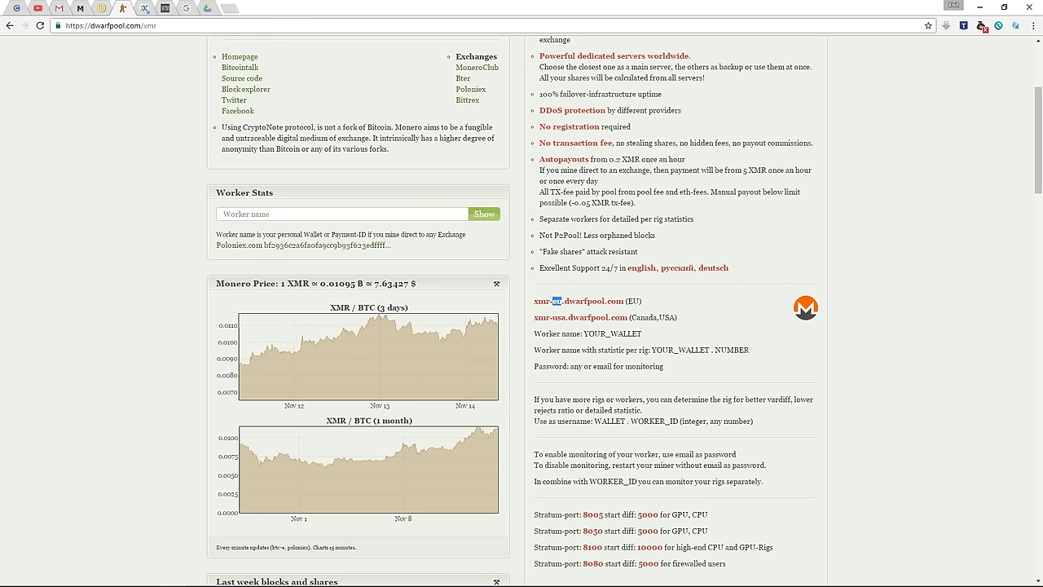
left_click_drag(553, 319, 629, 317)
left_click(558, 316)
left_click(542, 314)
left_click_drag(534, 302, 624, 302)
left_click(545, 304)
left_click_drag(535, 301, 625, 301)
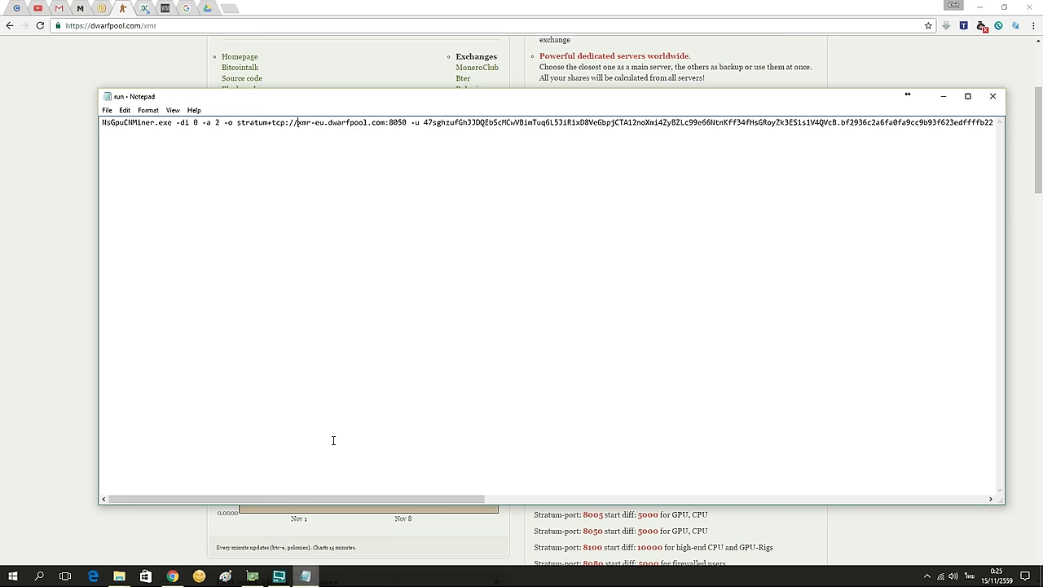
left_click(173, 576)
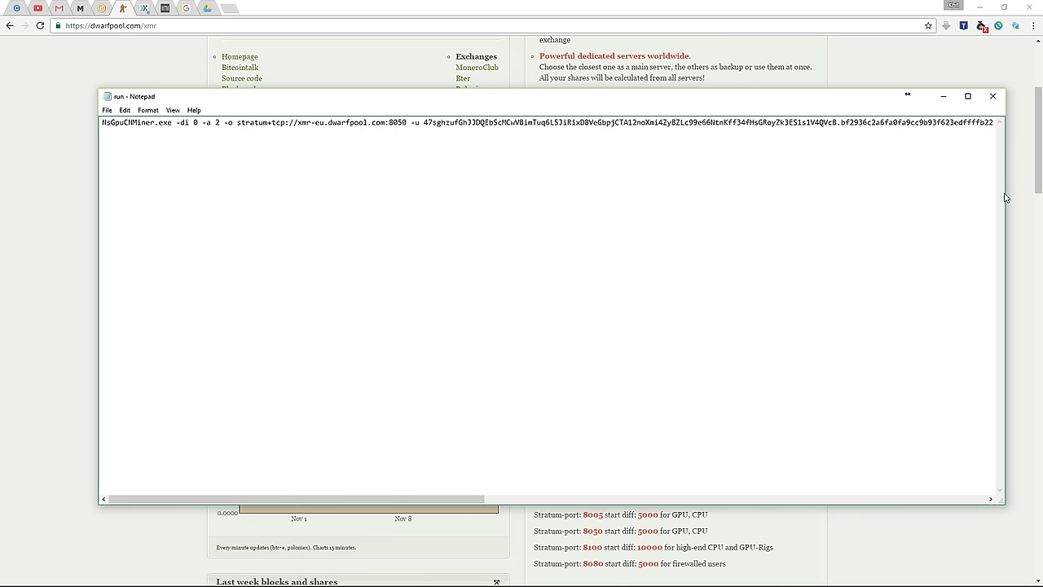
left_click_drag(1005, 198, 585, 197)
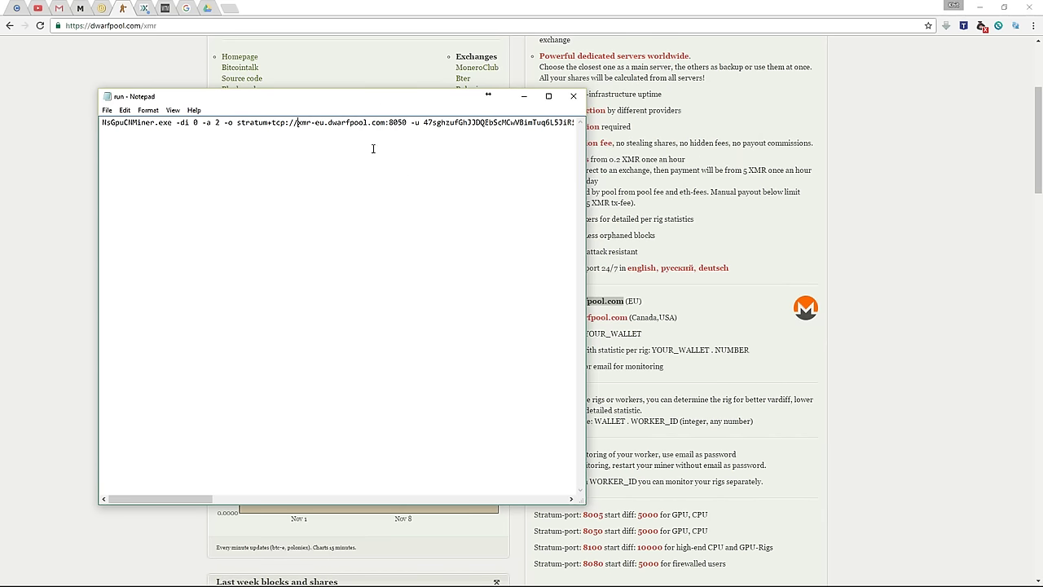
left_click_drag(375, 98, 293, 104)
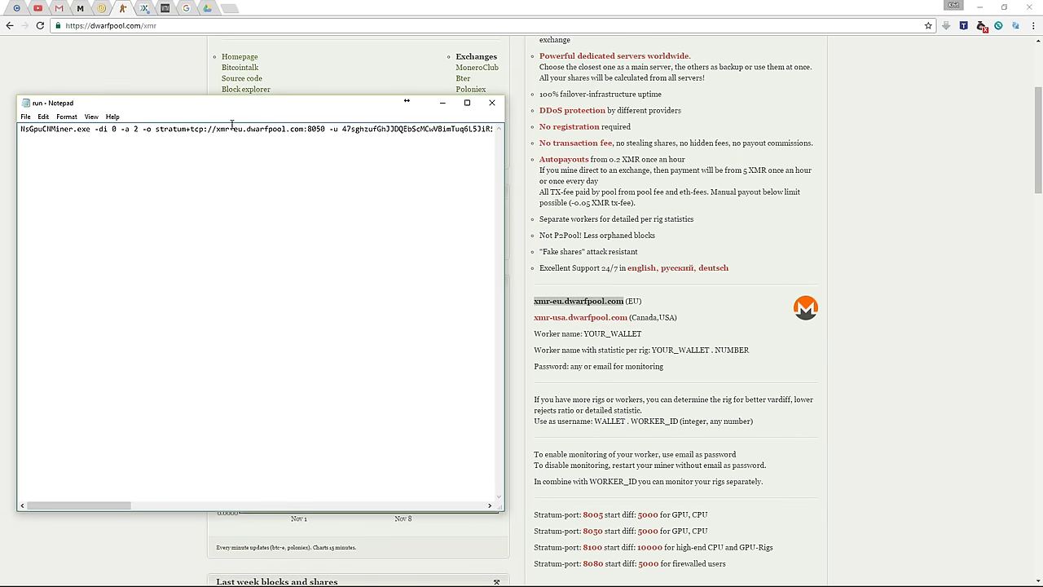
Highlight xmr-eu.dwarfpool.com:8050 in the run file and compare it with the stratum ports listed on Dwarfpool.
left_click_drag(216, 131, 325, 130)
left_click(347, 132)
scroll(656, 482, "down", 3)
scroll(668, 473, "down", 3)
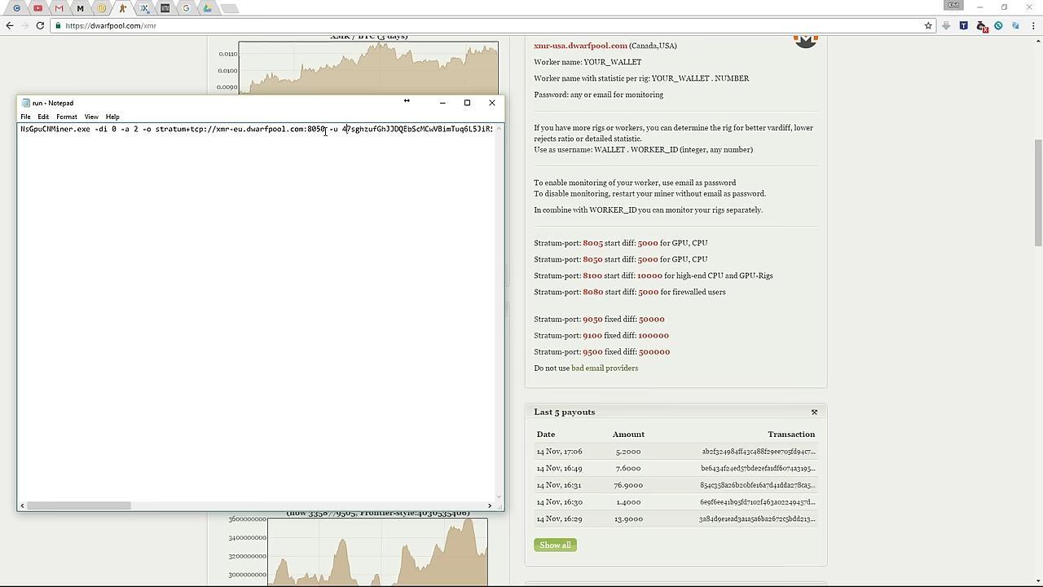
Highlight the -u parameter, and highlight the full wallet address and payment ID following it in a widened Notepad window.
left_click_drag(330, 131, 342, 130)
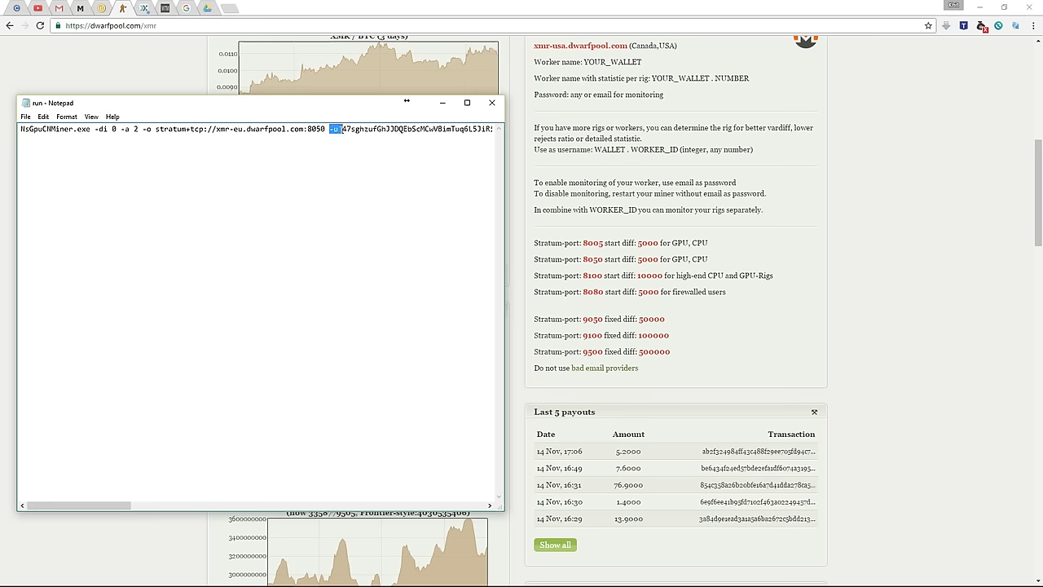
left_click(378, 130)
left_click_drag(504, 168, 1039, 149)
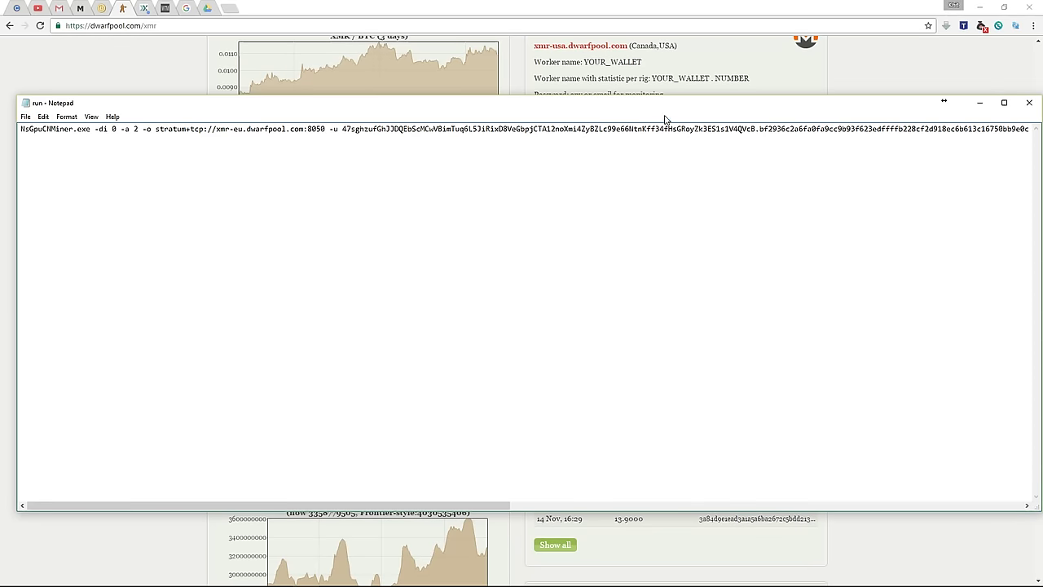
left_click_drag(647, 108, 626, 99)
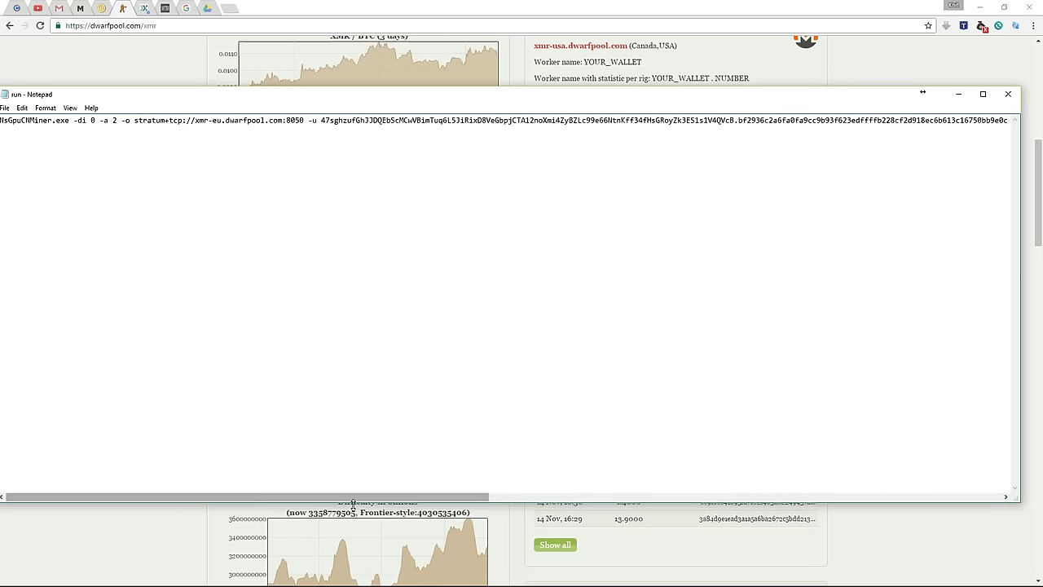
left_click_drag(355, 497, 493, 476)
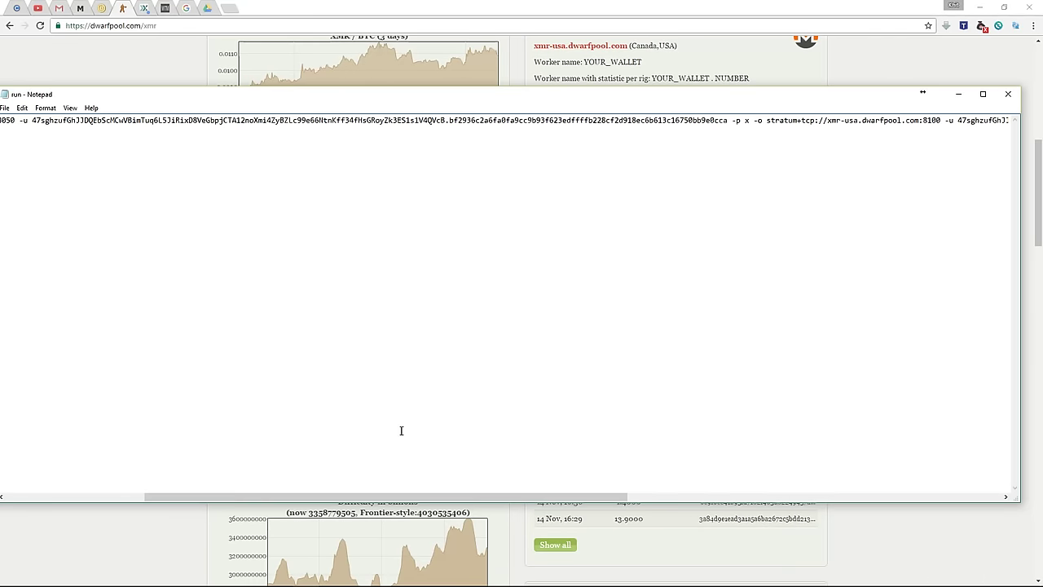
left_click_drag(33, 120, 724, 120)
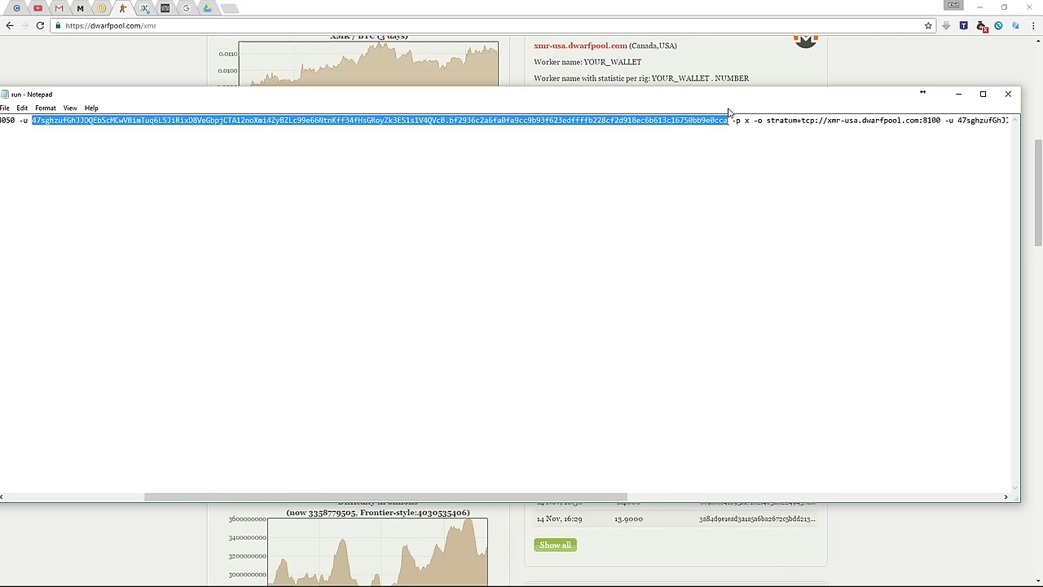
left_click(53, 124)
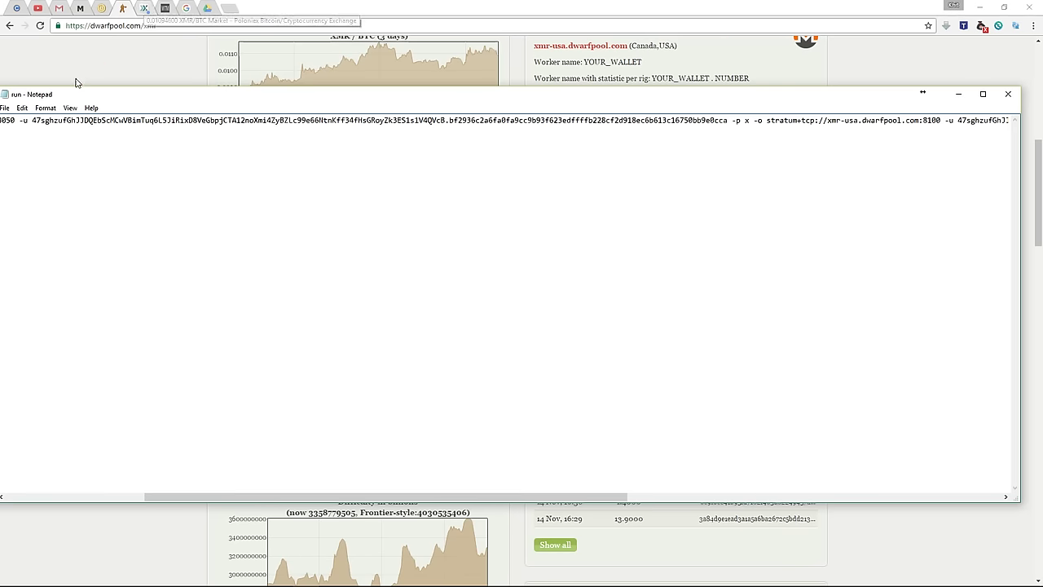
Switch to Poloniex in Chrome and open its Deposits & Withdrawals page.
left_click(145, 9)
left_click(82, 58)
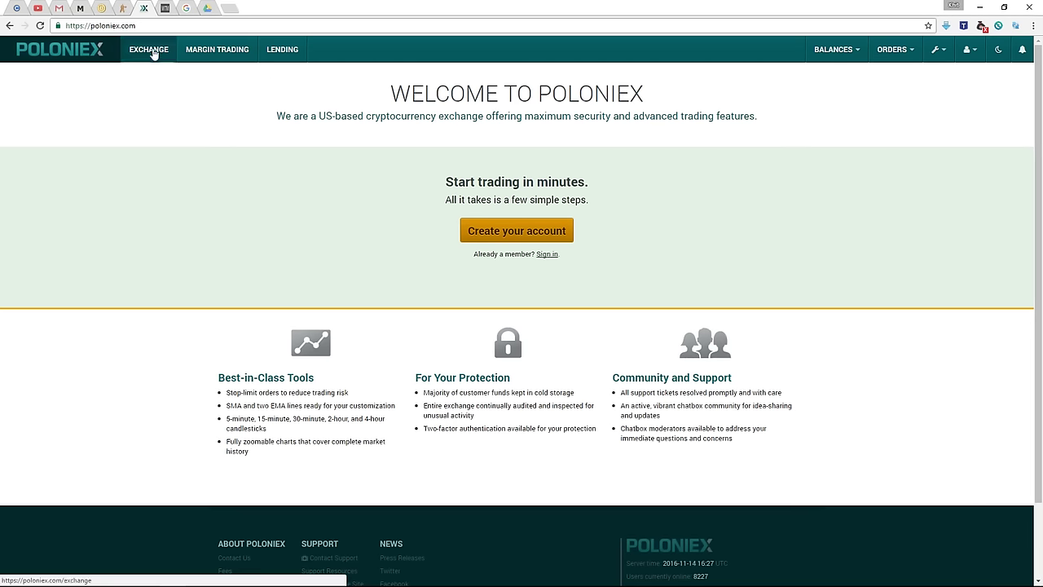
mouse_move(856, 55)
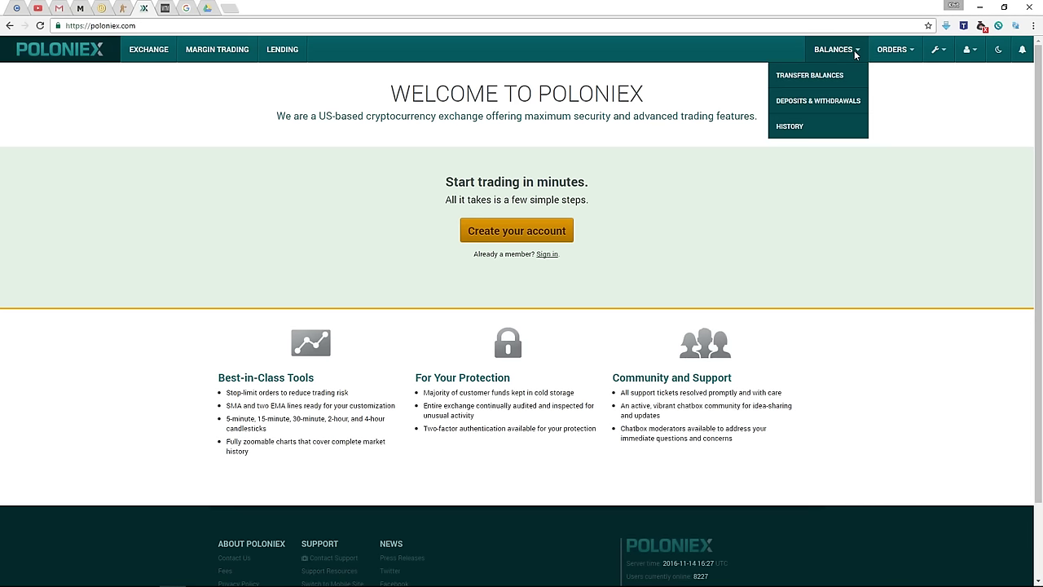
left_click(812, 106)
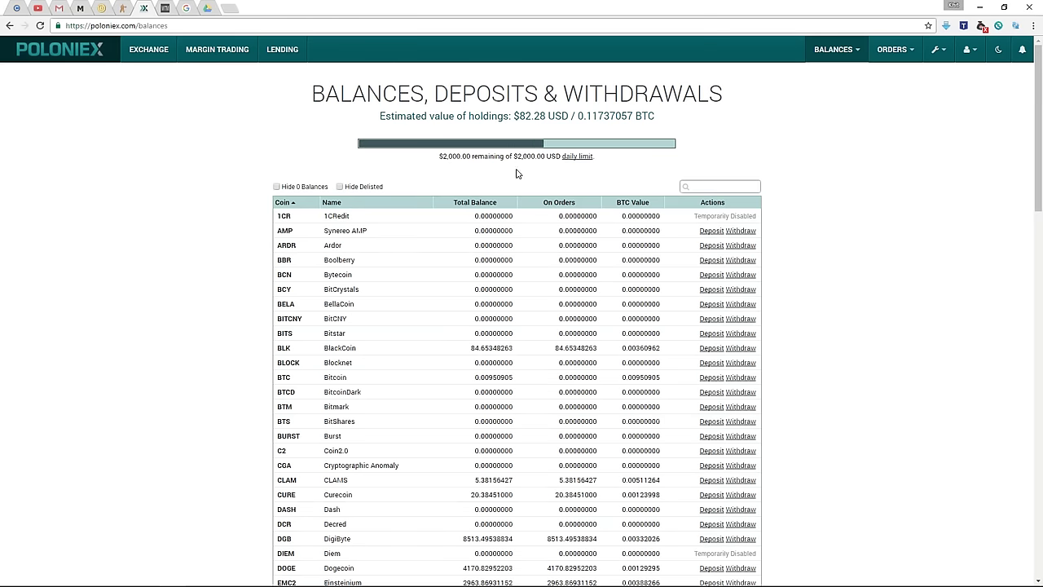
Open the deposit details for Monero (XMR) in the balances list.
scroll(766, 163, "down", 2)
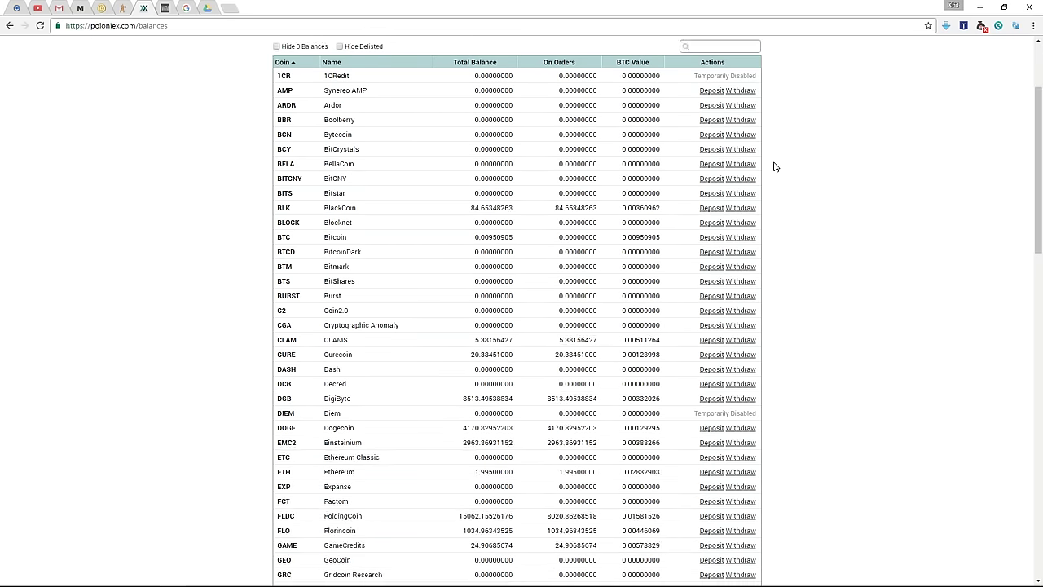
scroll(774, 166, "down", 12)
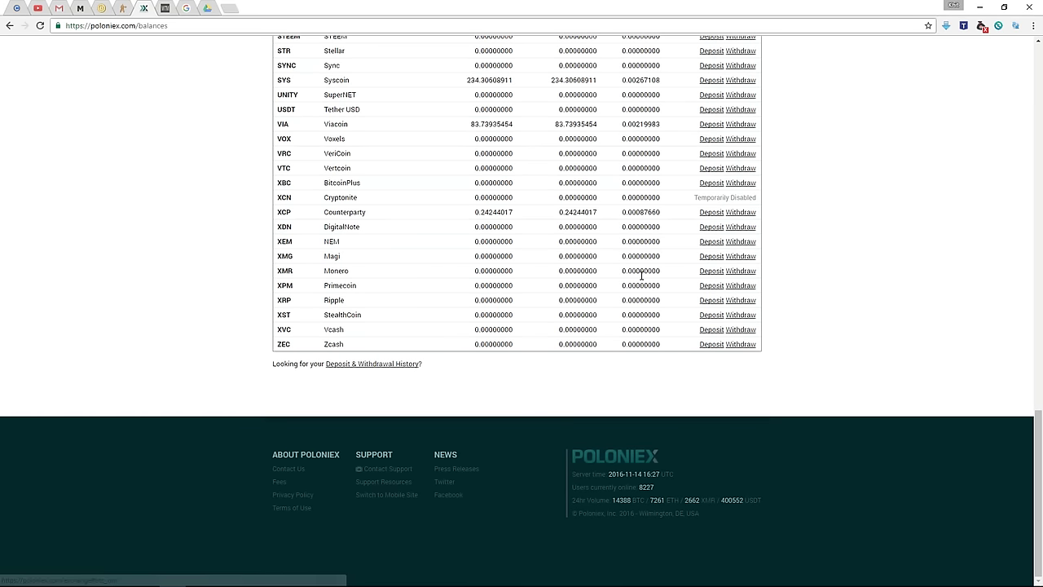
left_click(706, 274)
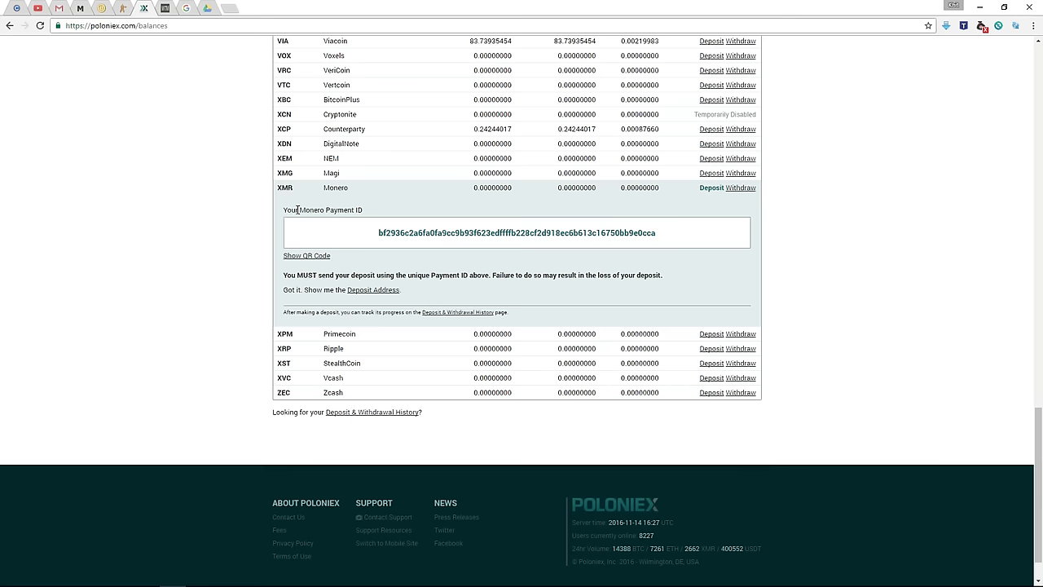
Highlight the Payment ID label, and reveal and copy Poloniex's Monero deposit address.
left_click_drag(325, 209, 364, 209)
left_click(398, 279)
left_click(383, 290)
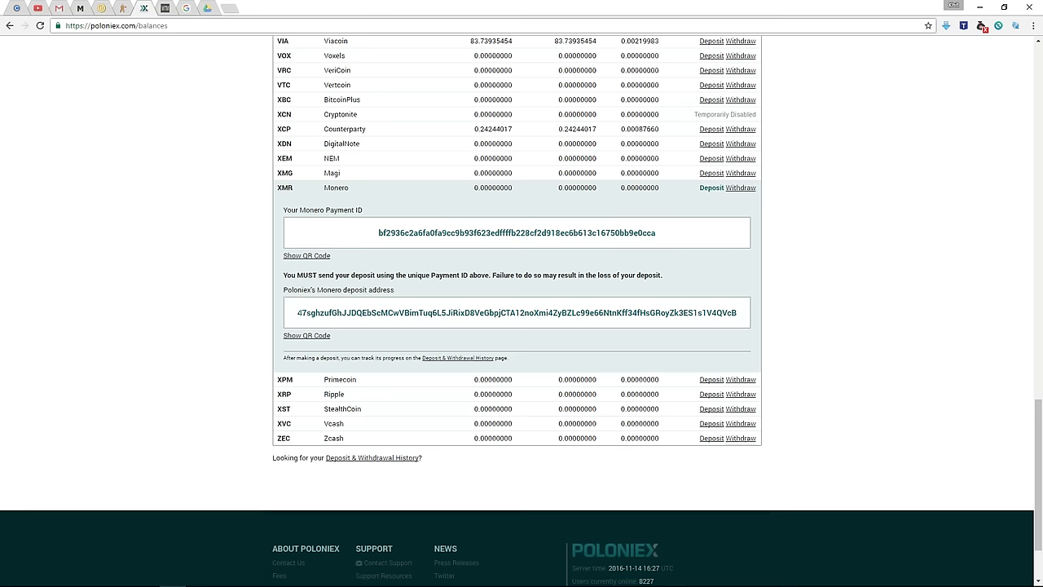
left_click_drag(299, 313, 737, 312)
key("ctrl+c")
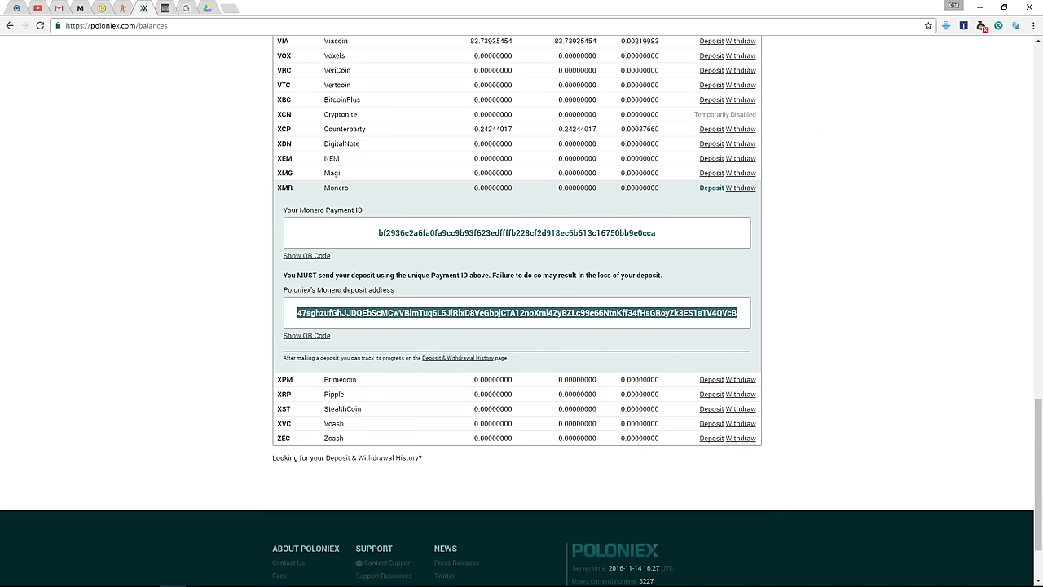
Switch to the run file, highlight the wallet address after -u, and compare it with the Poloniex deposit address.
left_click(305, 575)
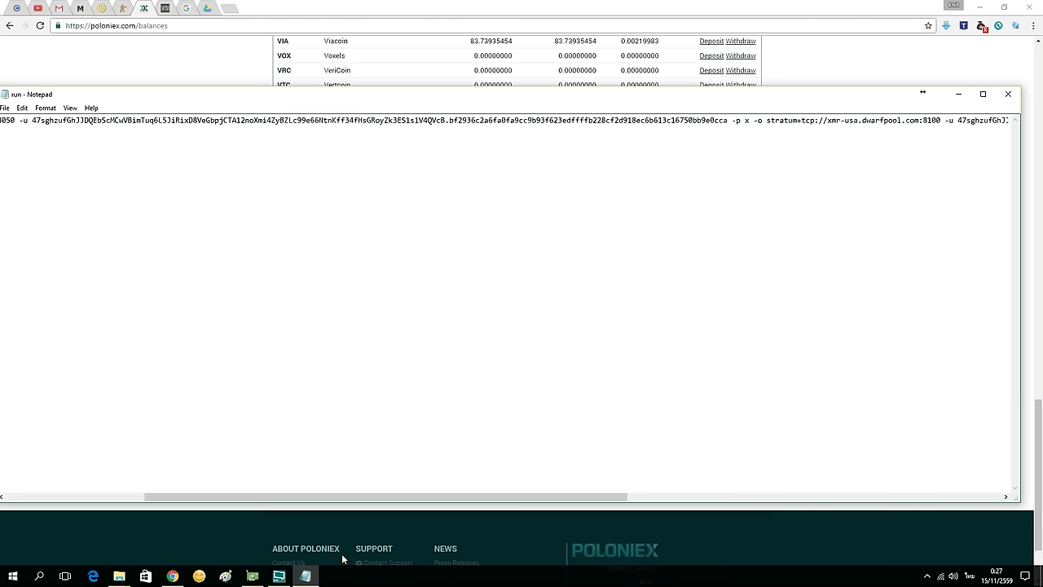
left_click(33, 121)
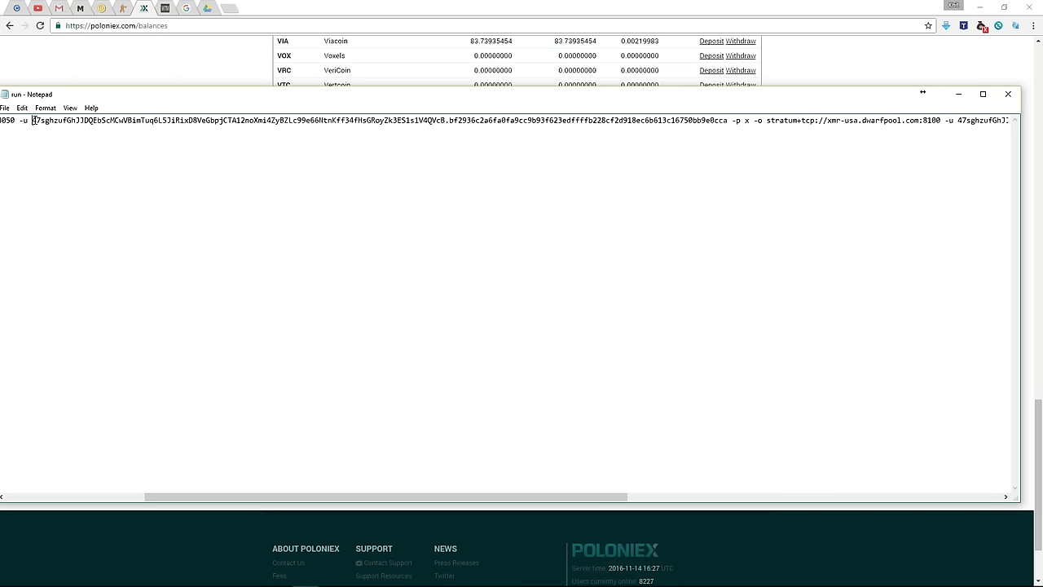
left_click_drag(36, 120, 302, 121)
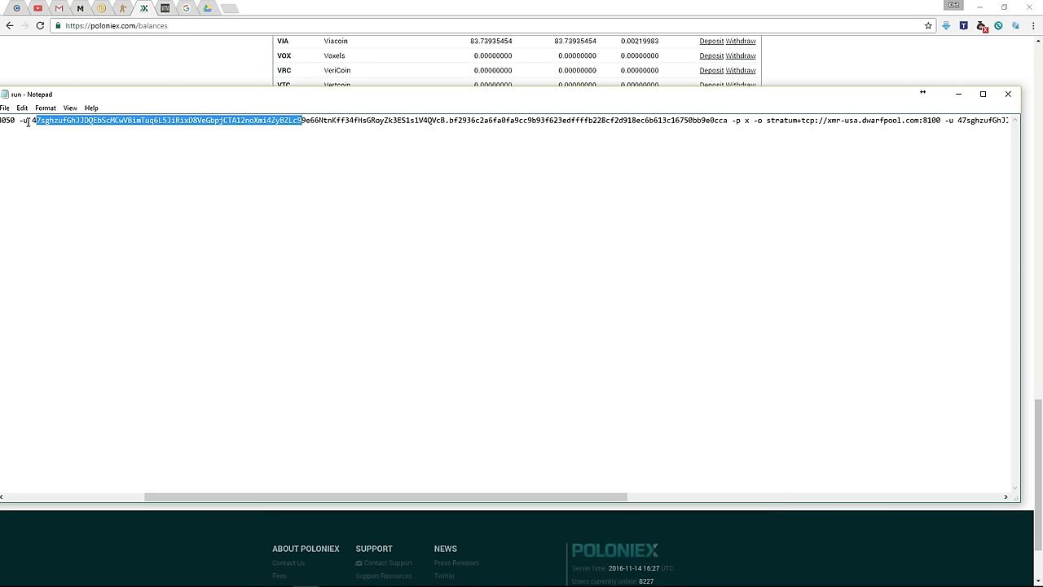
left_click_drag(31, 120, 726, 121)
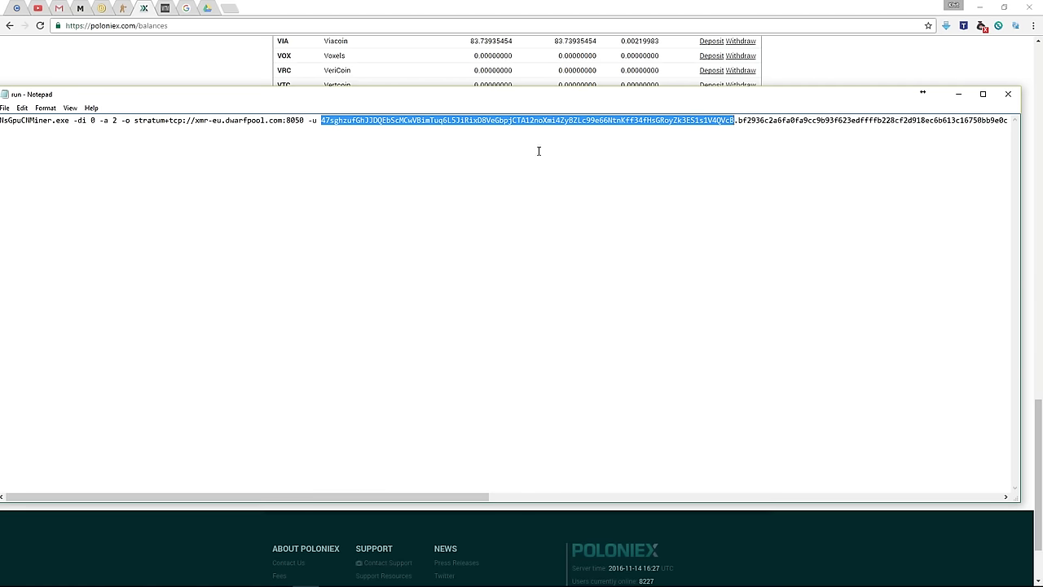
key("alt+Tab")
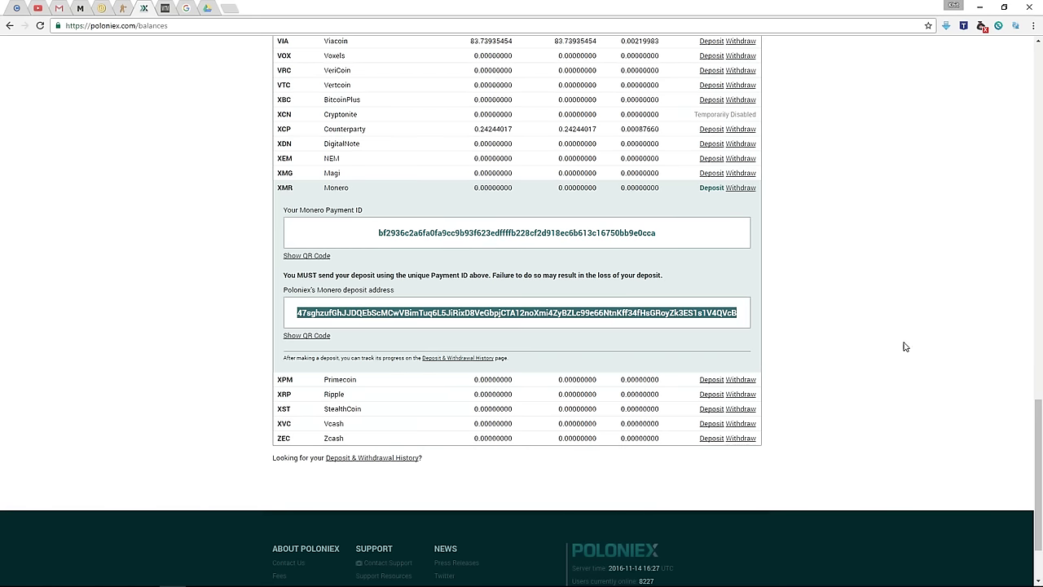
key("alt+Tab")
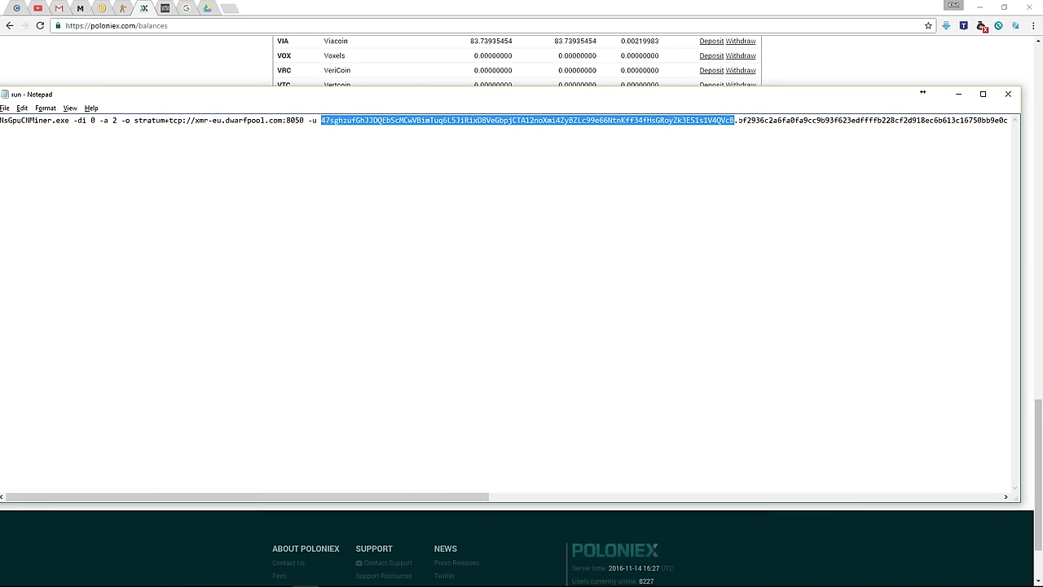
Paste the copied Monero deposit address over the highlighted wallet address after -u, and highlight the payment ID following the dot.
key("ctrl+v")
left_click(747, 120)
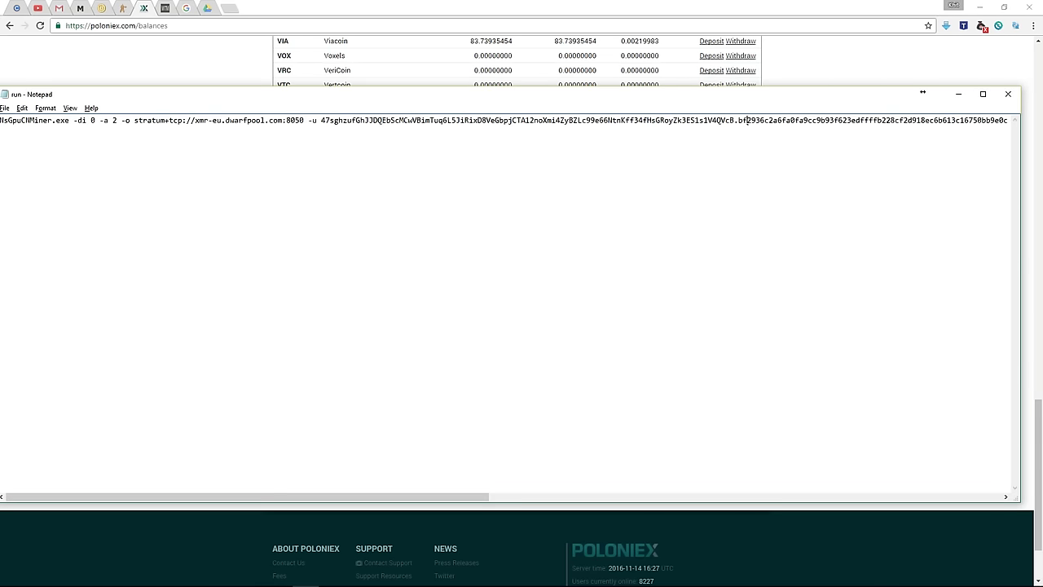
left_click_drag(740, 120, 839, 120)
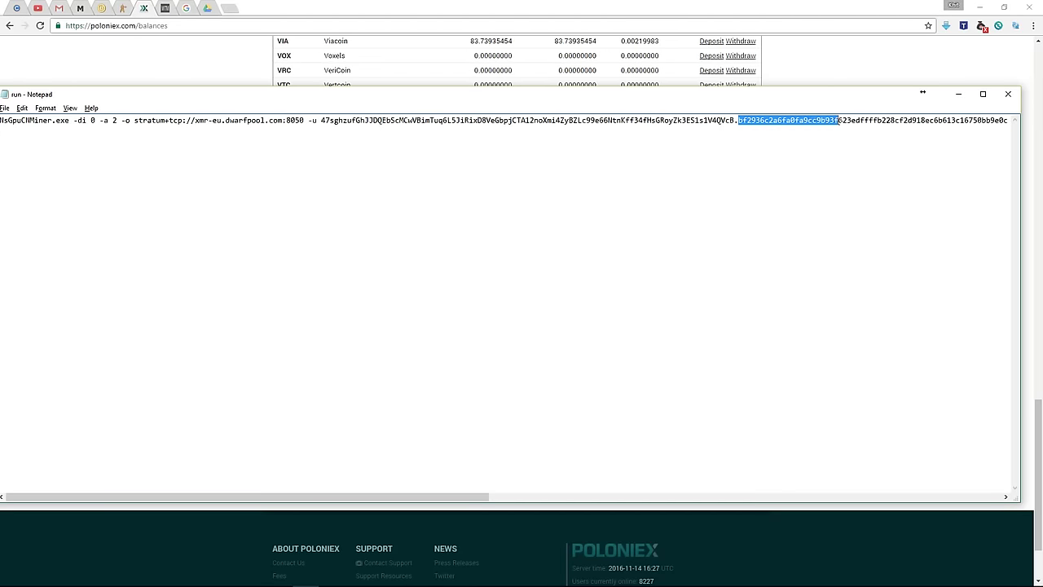
key("shift+Right")
key("shift+Right")
key("shift+Right")
key("shift+Right")
key("shift+Right")
key("shift+Right")
key("shift+Right")
key("shift+Right")
key("shift+Right")
key("shift+Right")
key("shift+Right")
key("shift+Right")
key("shift+Right")
key("shift+Right")
key("shift+Right")
key("shift+Right")
key("shift+Right")
key("shift+Right")
key("shift+Right")
key("shift+Right")
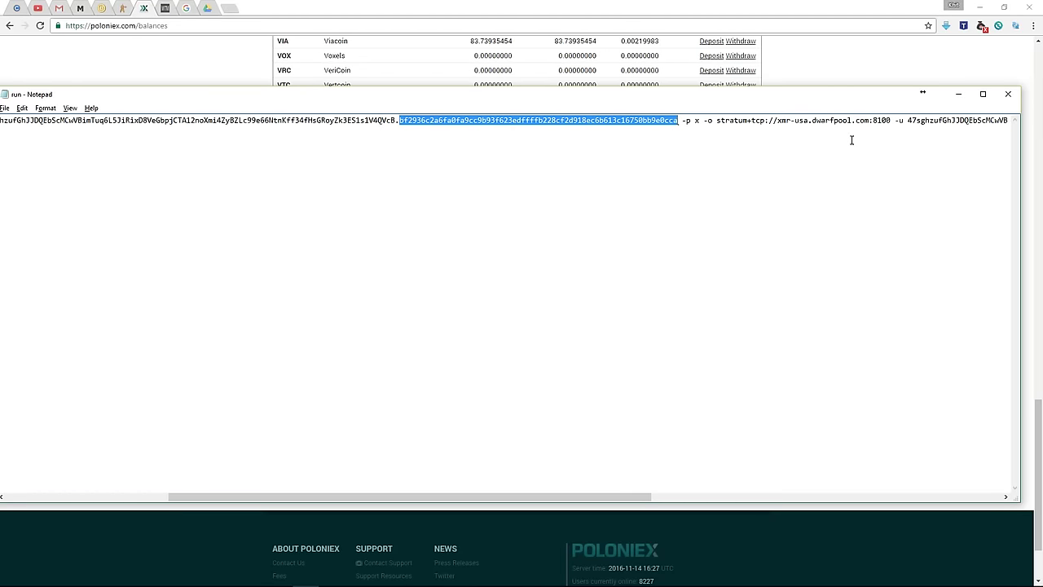
Highlight the Monero payment ID on Poloniex and compare it with the payment ID in the run file.
key("alt+Tab")
left_click(381, 234)
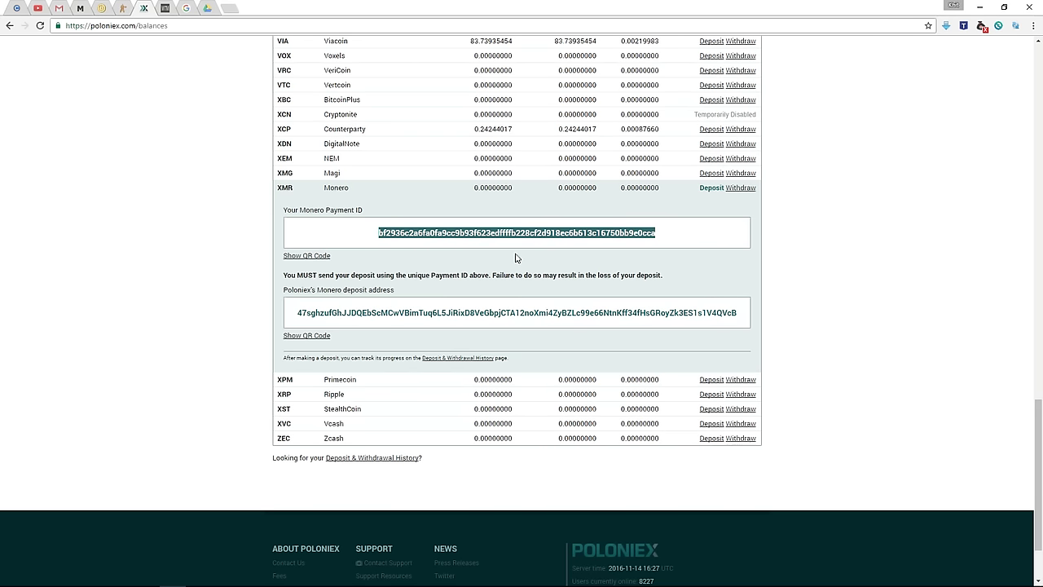
key("alt+Tab")
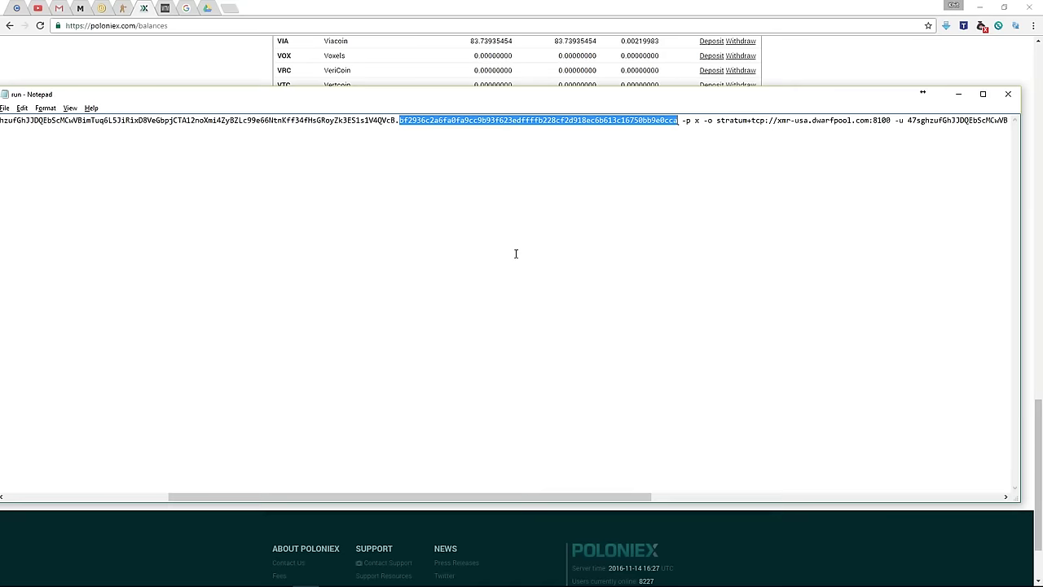
left_click(229, 120, "shift")
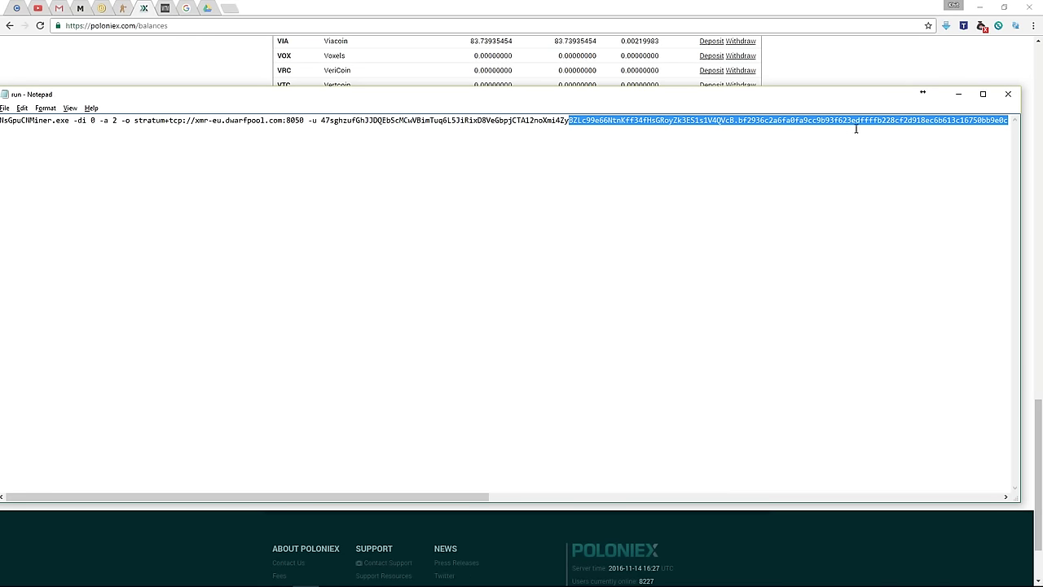
left_click(921, 152)
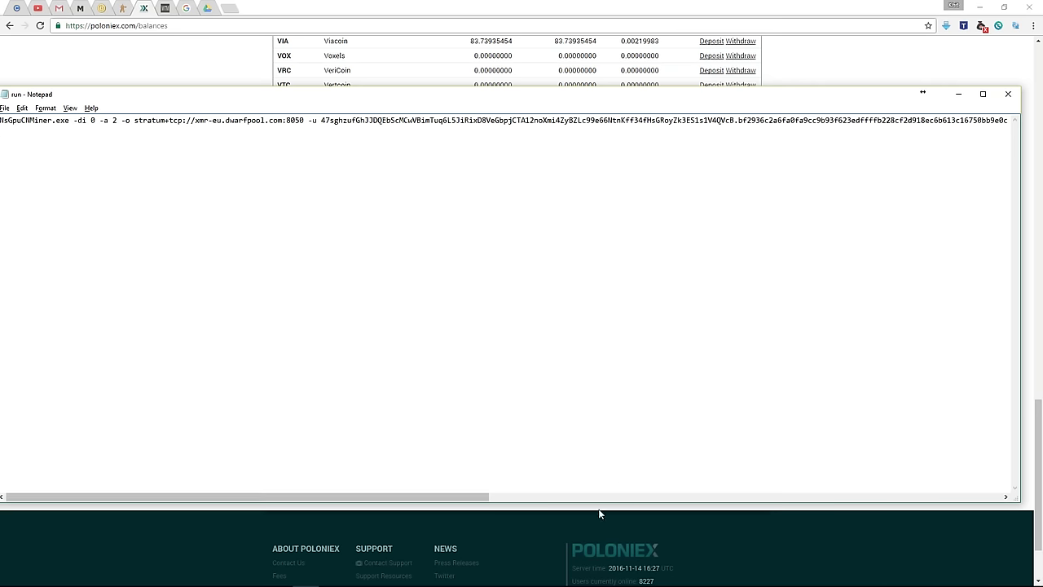
Highlight the password option -p x that follows the first wallet and payment ID in the run file.
left_click_drag(465, 497, 761, 480)
left_click_drag(414, 120, 432, 120)
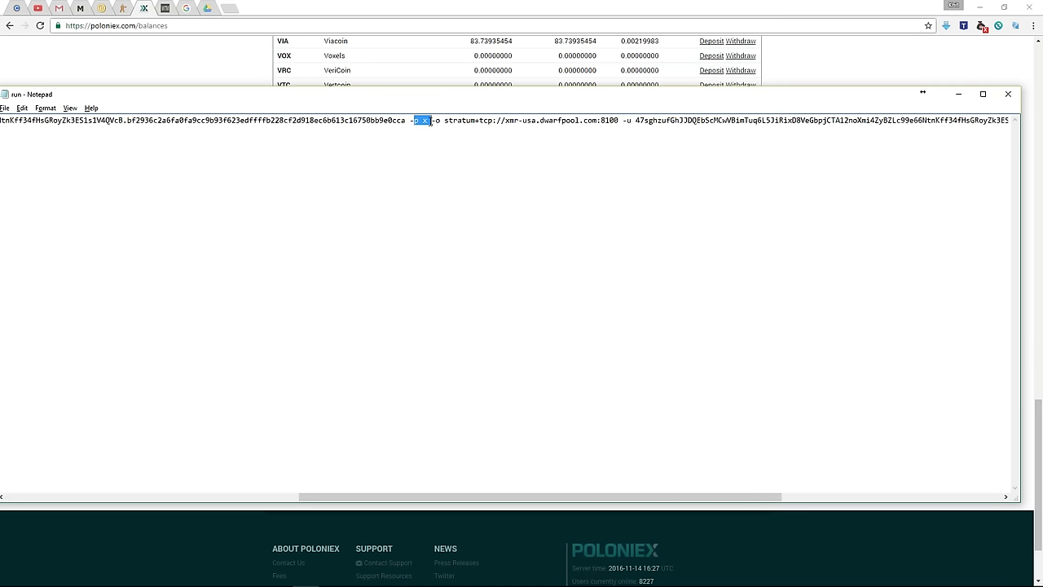
left_click(424, 120)
Highlight the backup pool entry stratum+tcp://xmr-usa.dwarfpool.com:8100 with its -u wallet, and its usa region part.
left_click_drag(432, 120, 583, 121)
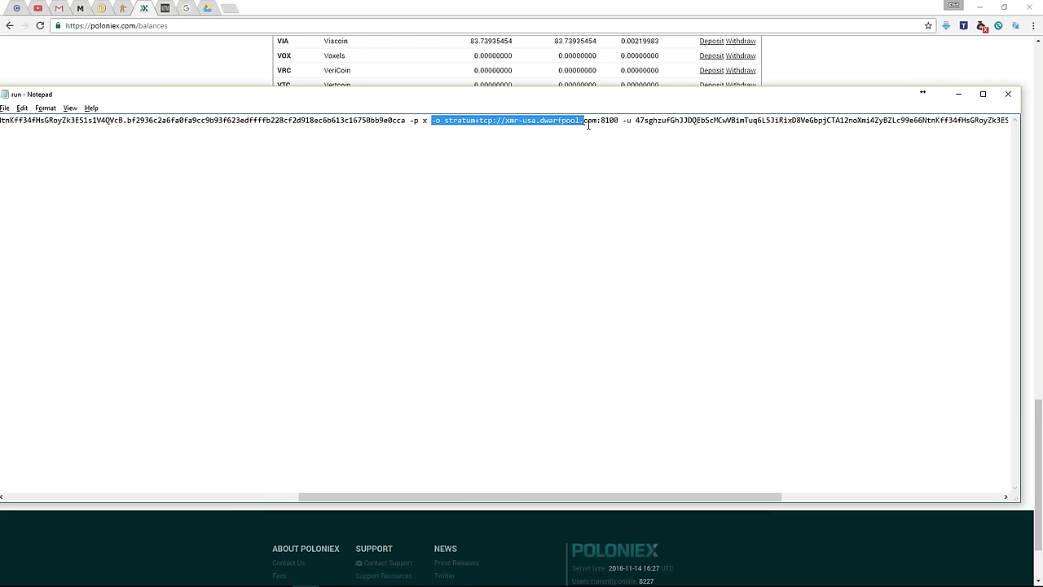
key("shift+Right")
key("shift+Right")
key("shift+Right")
key("shift+Right")
key("shift+Right")
key("shift+Right")
key("shift+Right")
key("shift+Right")
key("shift+Right")
key("shift+Right")
key("shift+Right")
key("shift+Right")
key("shift+Right")
key("shift+Right")
key("shift+Right")
key("shift+Right")
key("shift+Right")
key("shift+Right")
key("shift+Right")
key("shift+Right")
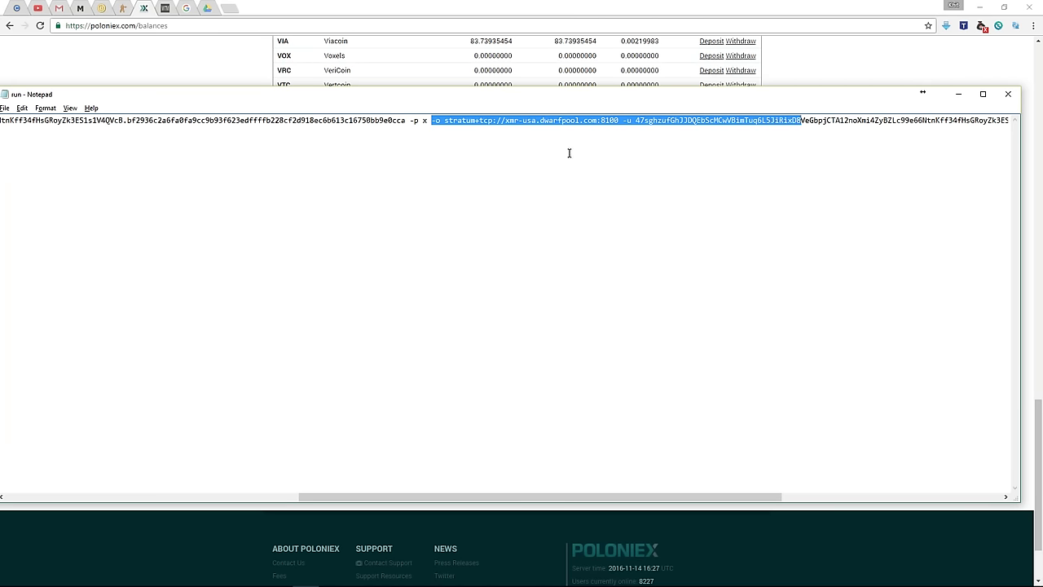
left_click(529, 120)
double_click(530, 120)
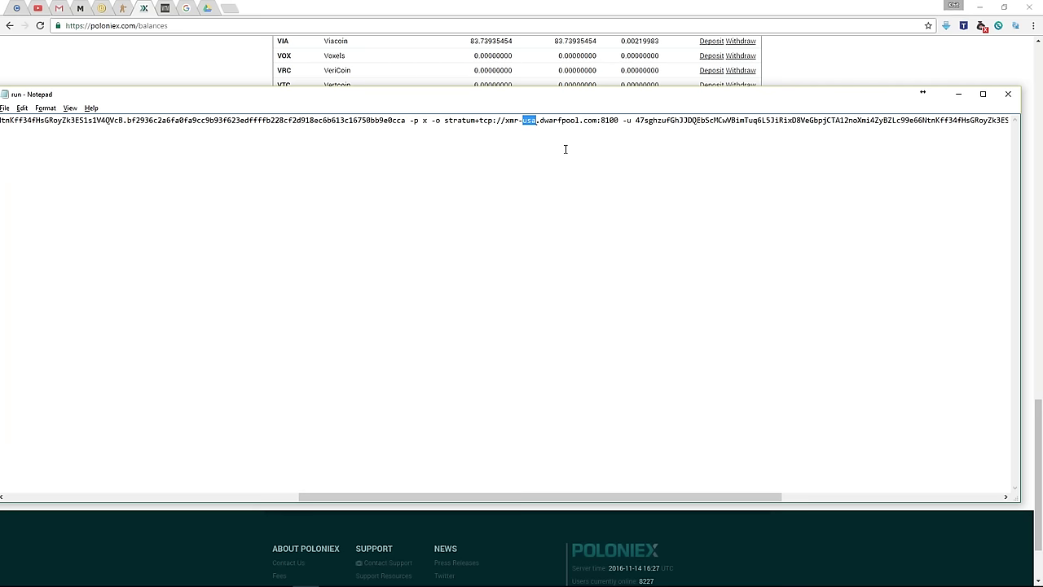
key("Right")
key("Left")
Review the start of the run command, close the run file, and minimize Chrome.
left_click_drag(706, 494, 432, 471)
left_click_drag(478, 499, 164, 472)
left_click(1009, 93)
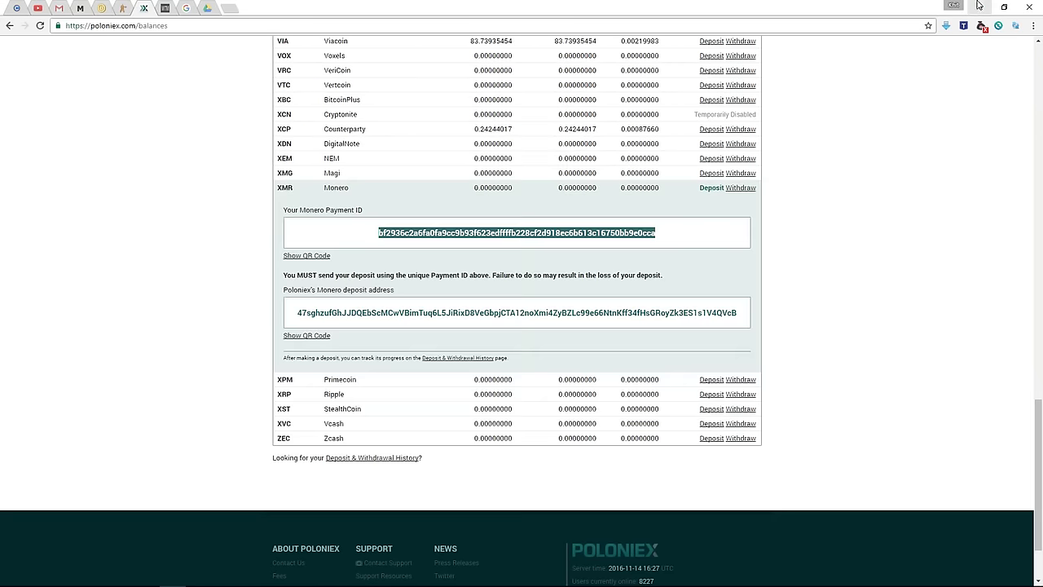
left_click(979, 8)
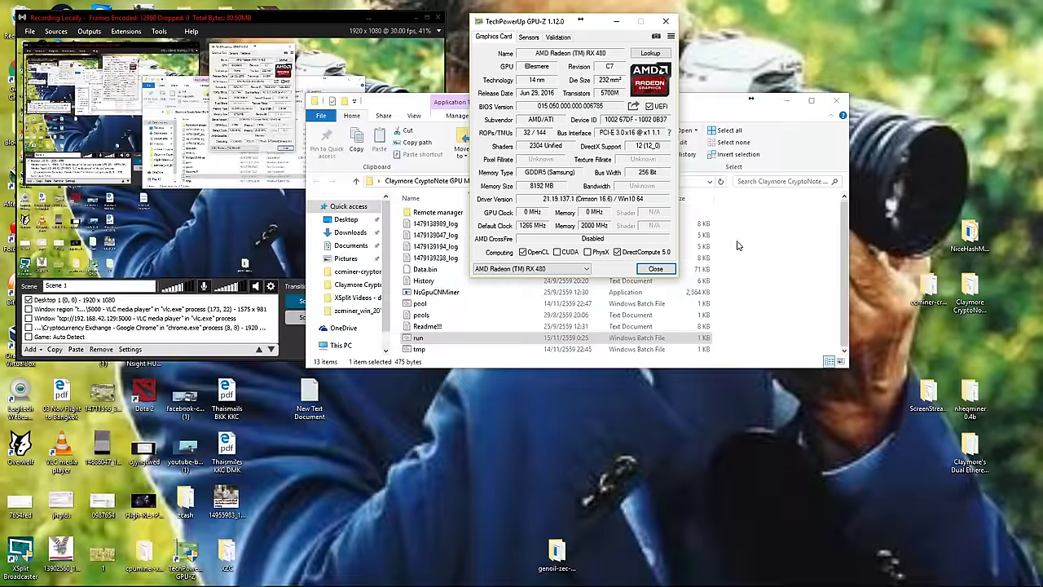
Move the miner folder window clear of GPU-Z and launch the run batch file.
left_click(770, 290)
left_click_drag(592, 102, 774, 213)
left_click(612, 454)
double_click(612, 453)
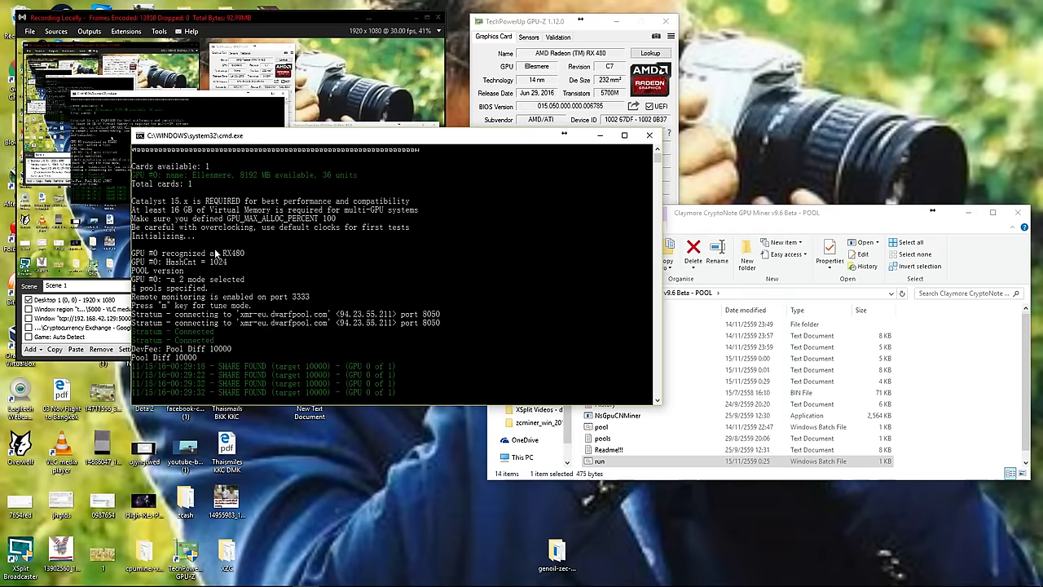
Enable tune mode in the running miner console to show the GPU hashrate.
left_click(483, 213)
key("Escape")
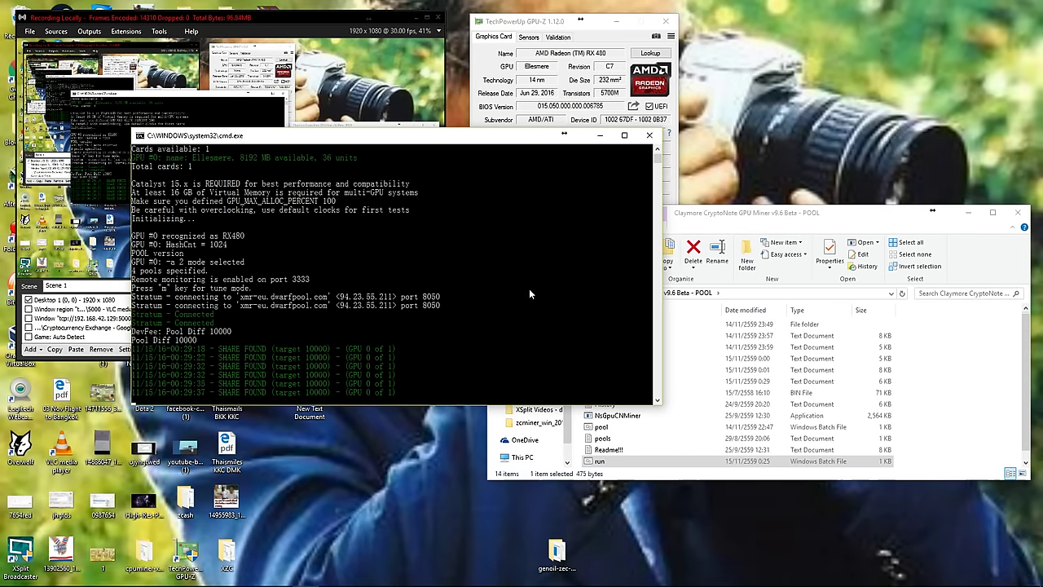
left_click(524, 237)
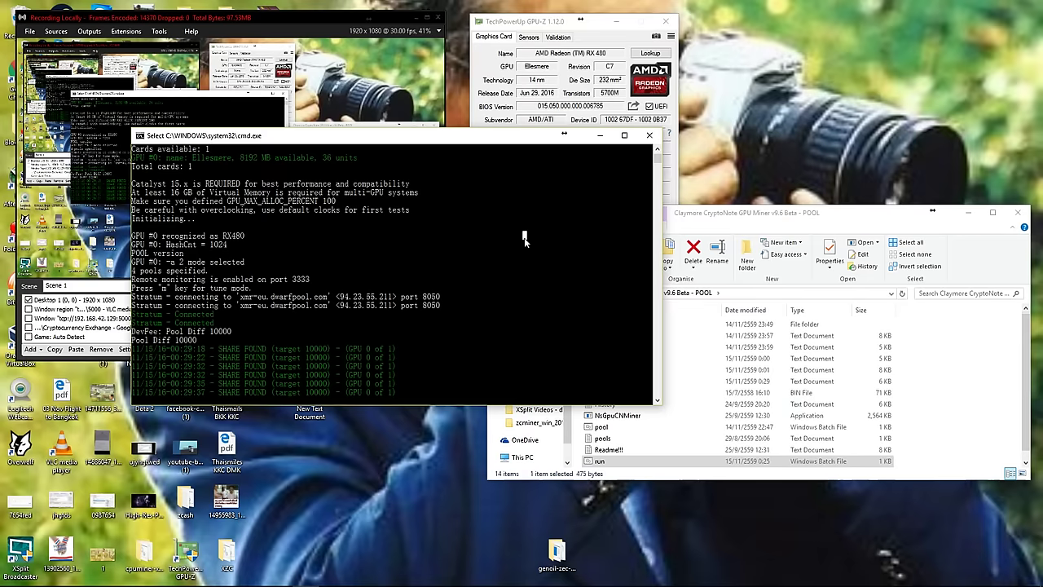
key("m")
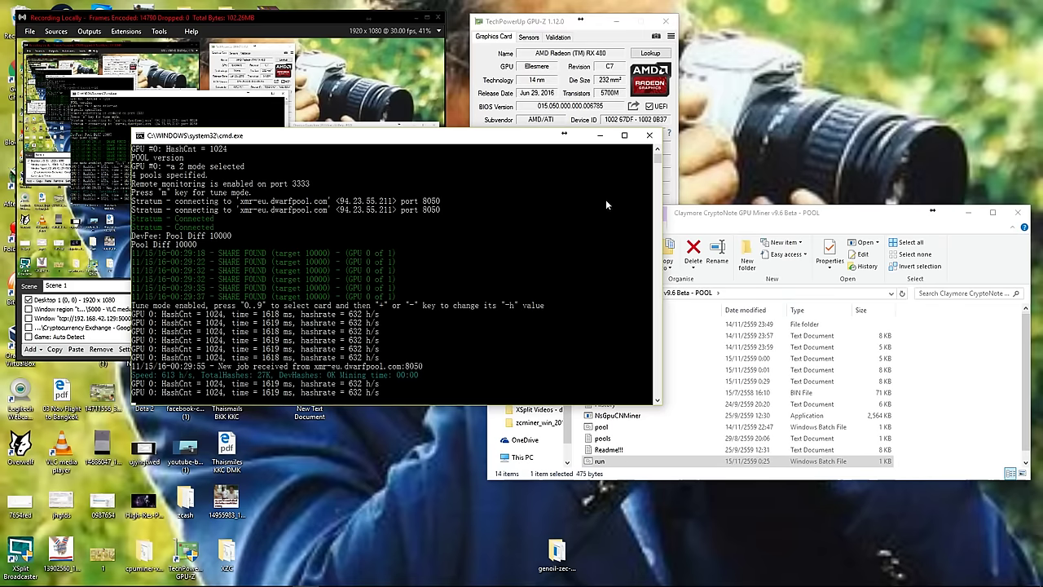
Minimize the miner console and open the run batch file for editing.
left_click(602, 136)
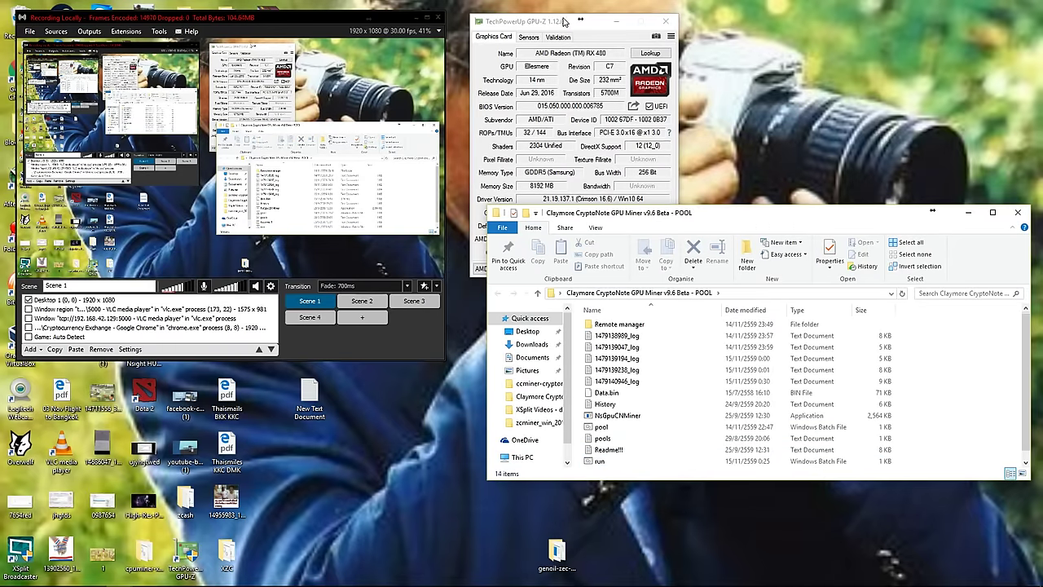
left_click(565, 22)
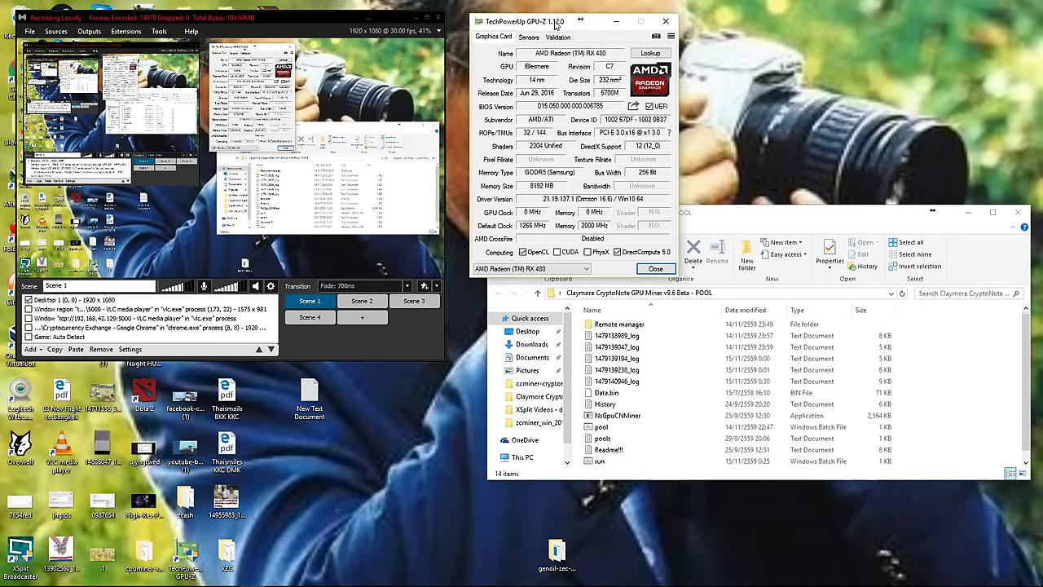
scroll(607, 452, "down", 1)
left_click(607, 452)
right_click(608, 449)
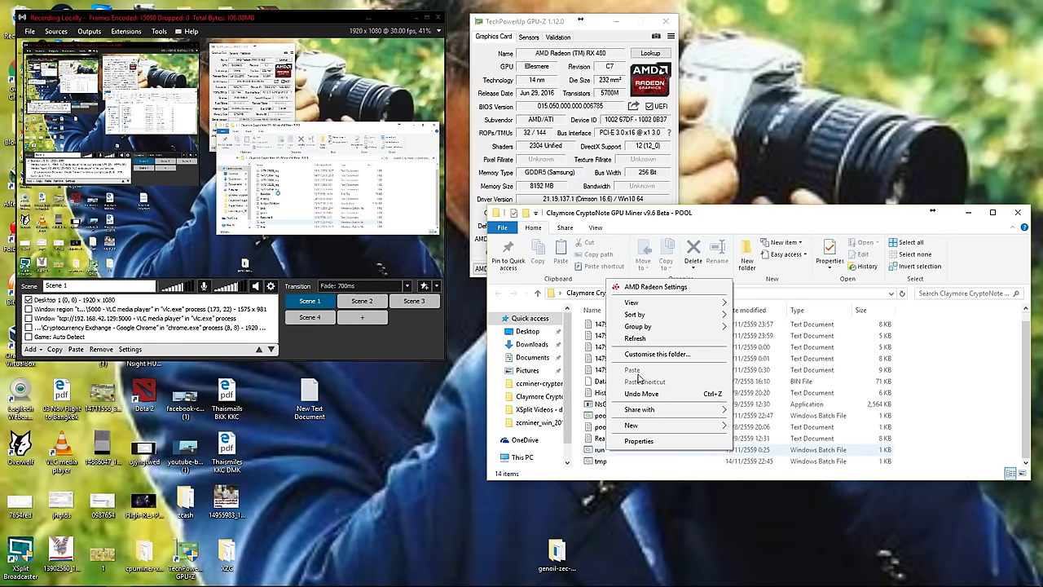
left_click(603, 449)
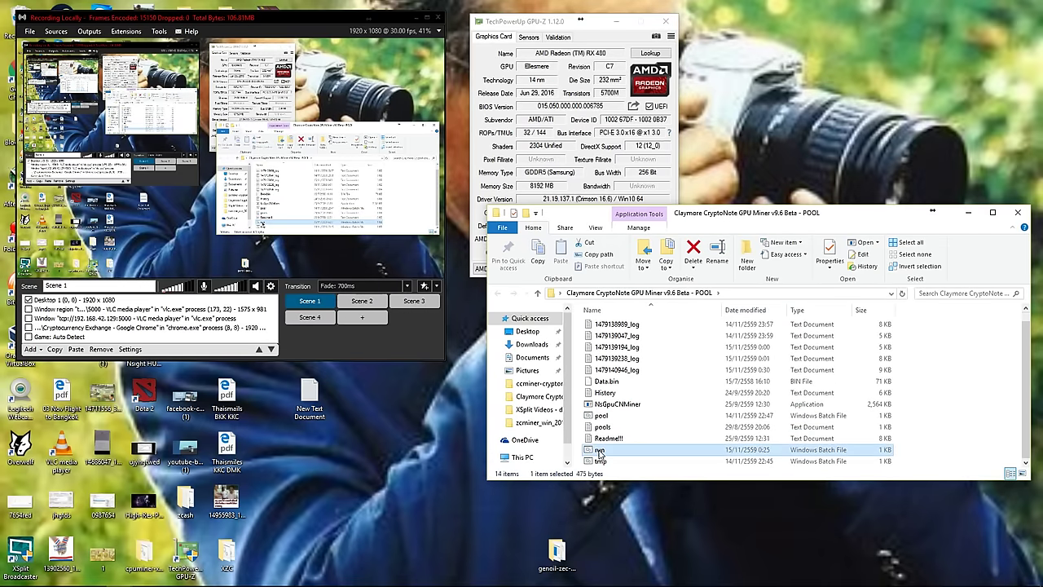
right_click(600, 449)
left_click(624, 230)
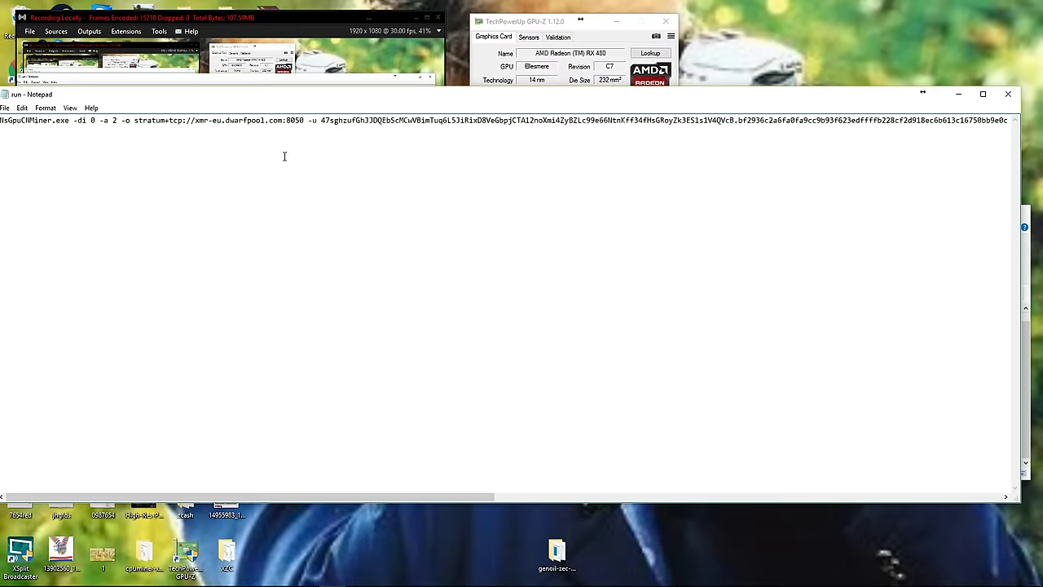
Select the first wallet address after -u together with its payment ID in the run file, and copy it.
left_click_drag(321, 120, 353, 122)
key("shift+Right")
key("shift+Right")
key("shift+Right")
key("shift+Right")
key("shift+Right")
key("shift+Right")
key("shift+Right")
key("shift+Right")
key("shift+Right")
key("shift+Right")
key("shift+Right")
key("shift+Right")
key("shift+Right")
key("shift+Right")
key("shift+Right")
key("shift+Right")
key("shift+Right")
key("shift+Right")
key("shift+Right")
key("shift+Right")
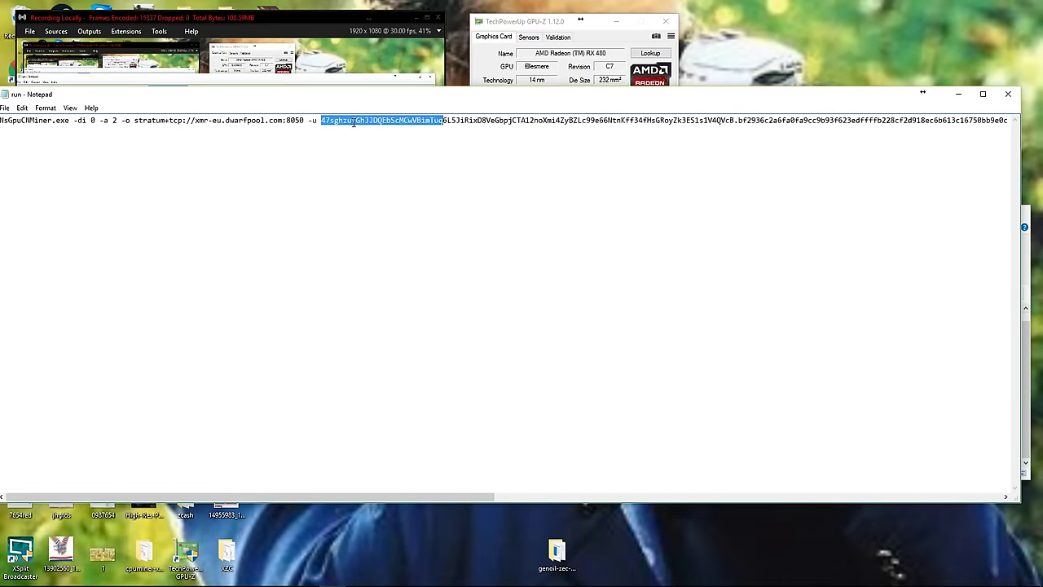
key("shift+Right")
key("shift+Right")
key("shift+Right")
key("shift+Right")
key("shift+Right")
key("shift+Right")
key("shift+Right")
key("shift+Right")
key("shift+Right")
key("shift+Right")
key("shift+Right")
key("shift+Right")
key("shift+Right")
key("shift+Right")
key("shift+Right")
key("shift+Right")
key("shift+Right")
key("shift+Right")
key("shift+Right")
key("shift+Right")
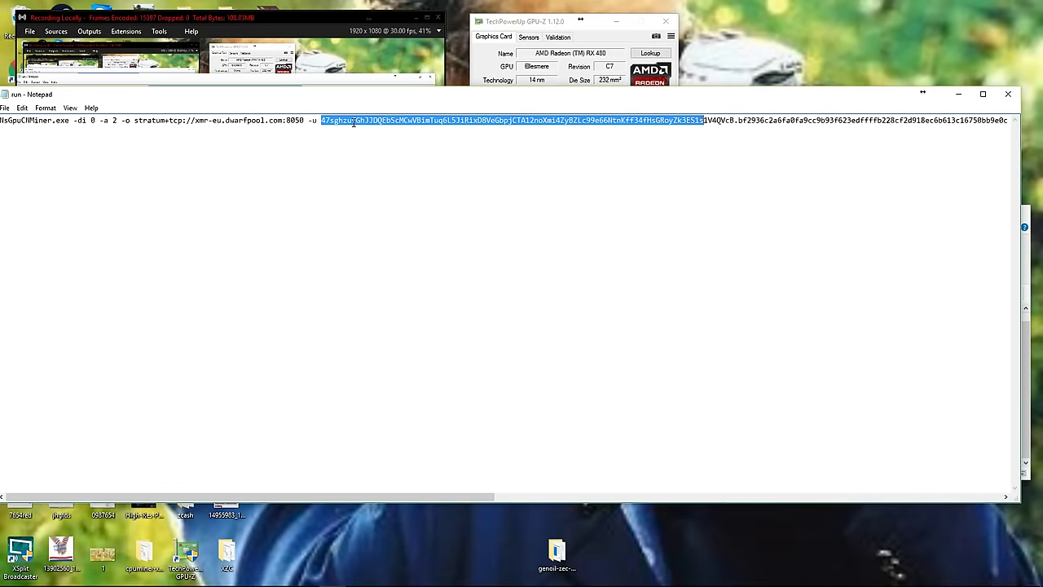
key("shift+Right")
key("shift+Right")
key("shift+Right")
key("shift+Right")
key("shift+Right")
key("shift+Right")
key("shift+Right")
key("shift+Right")
key("shift+Right")
key("shift+Right")
key("shift+Right")
key("shift+Right")
key("shift+Right")
key("shift+Right")
key("shift+Right")
key("shift+Right")
key("shift+Right")
key("shift+Right")
key("shift+Right")
key("shift+Right")
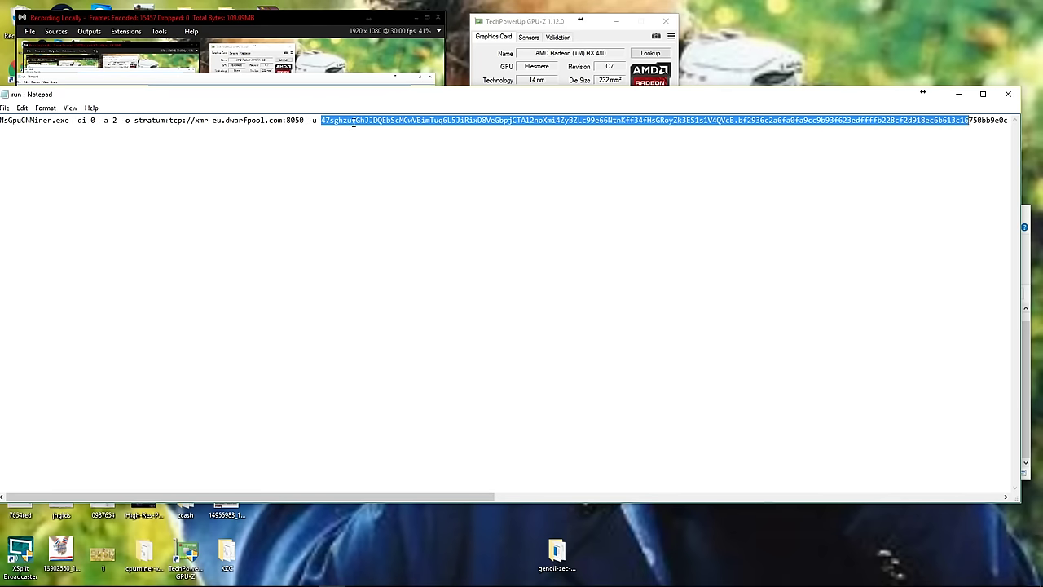
key("shift+Left")
key("shift+Left")
key("shift+Left")
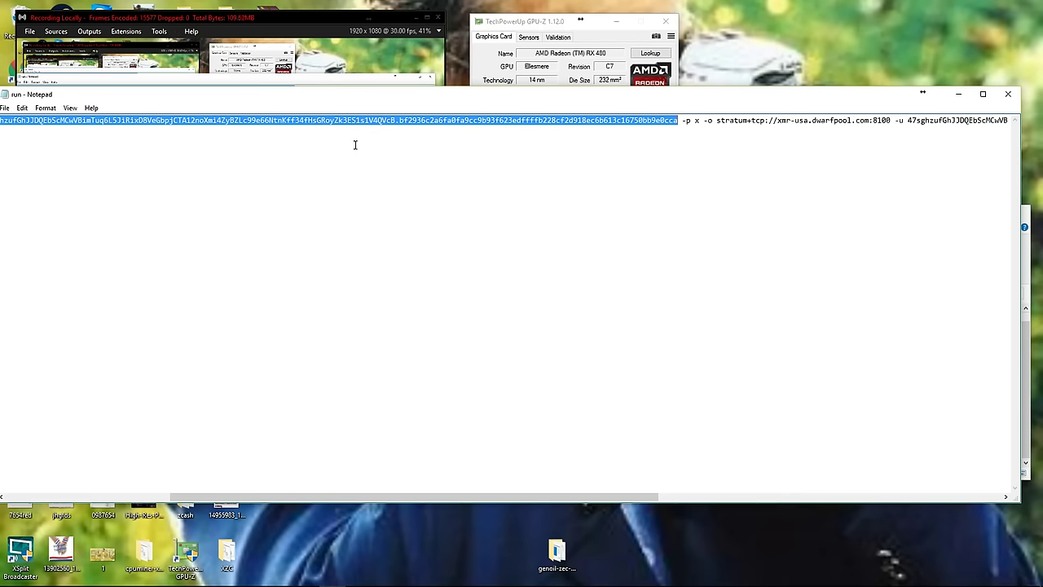
right_click(362, 122)
left_click(384, 156)
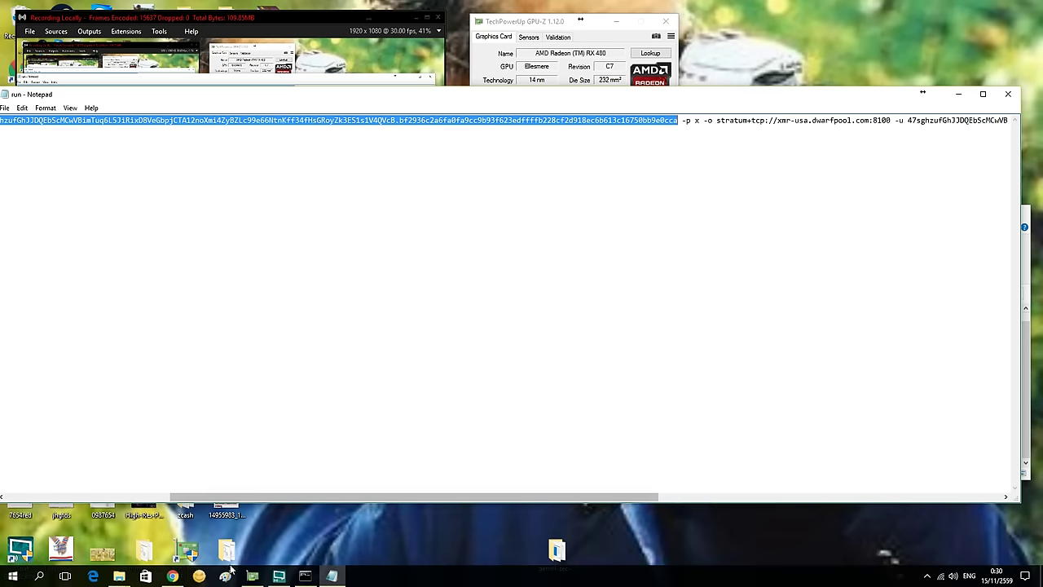
Switch to Chrome and go to the Dwarfpool Monero pool page.
left_click(172, 576)
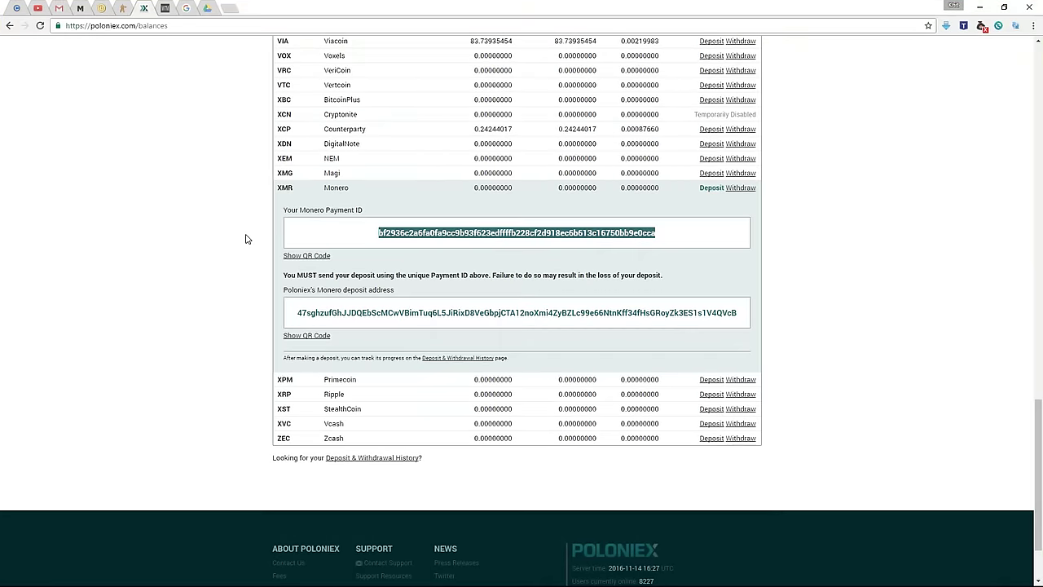
scroll(407, 260, "up", 5)
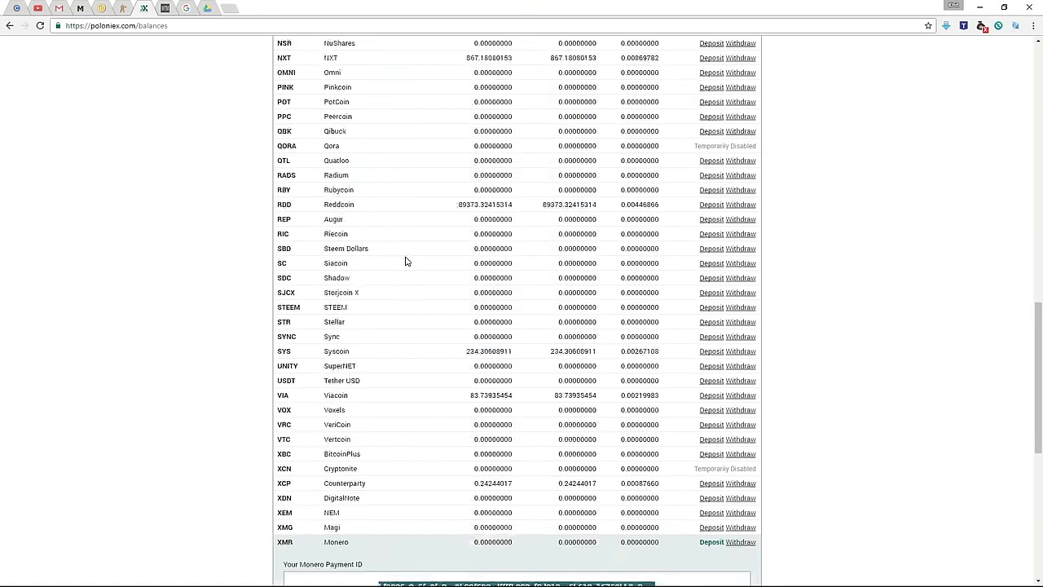
scroll(406, 261, "up", 10)
key("ctrl+shift+Tab")
scroll(203, 198, "up", 5)
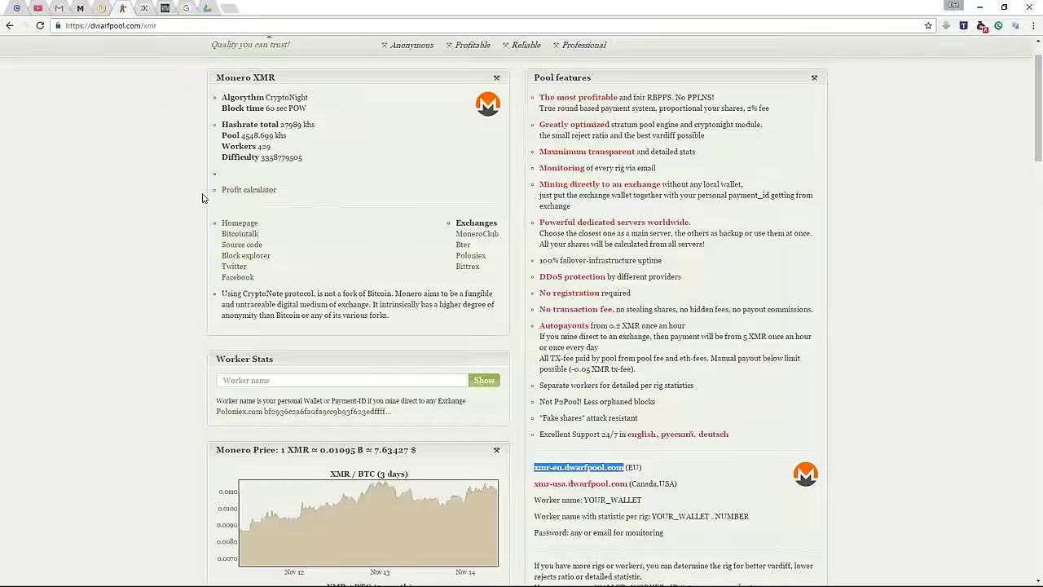
Look up the Worker Stats for the copied wallet address and payment ID, and highlight the current balance under Earnings.
scroll(291, 383, "down", 1)
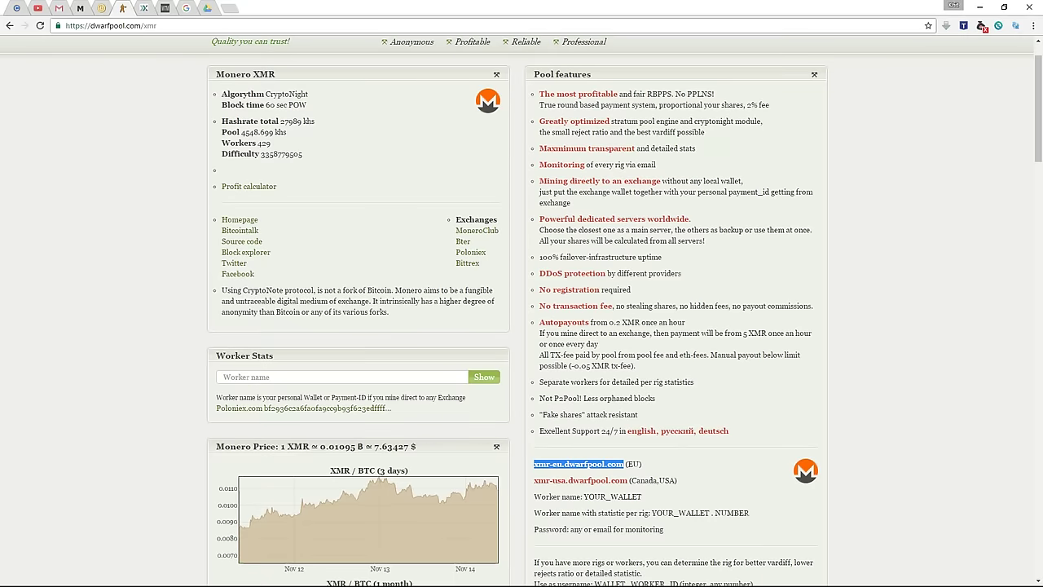
left_click(246, 377)
key("ctrl+v")
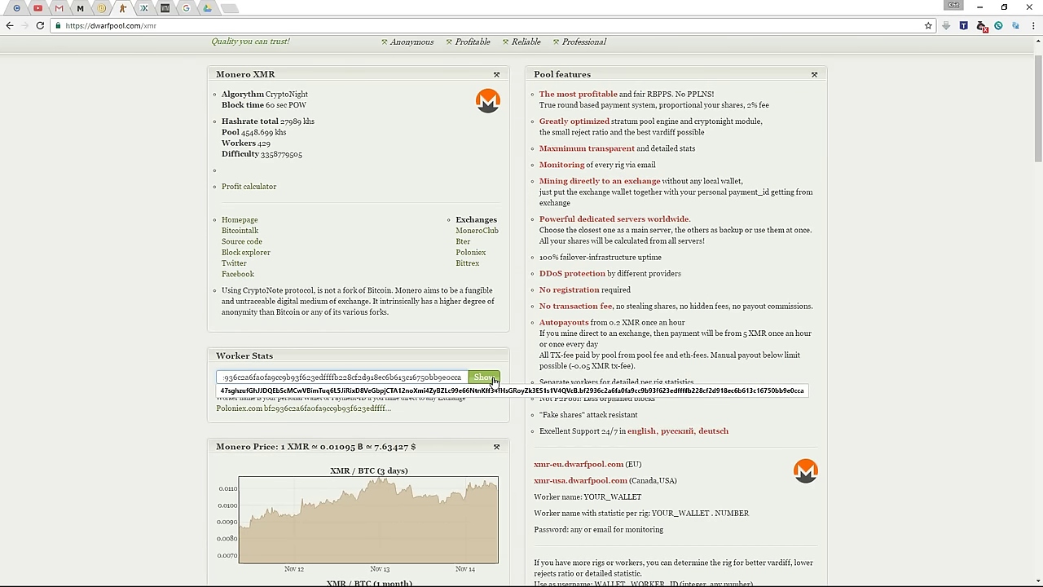
left_click(488, 378)
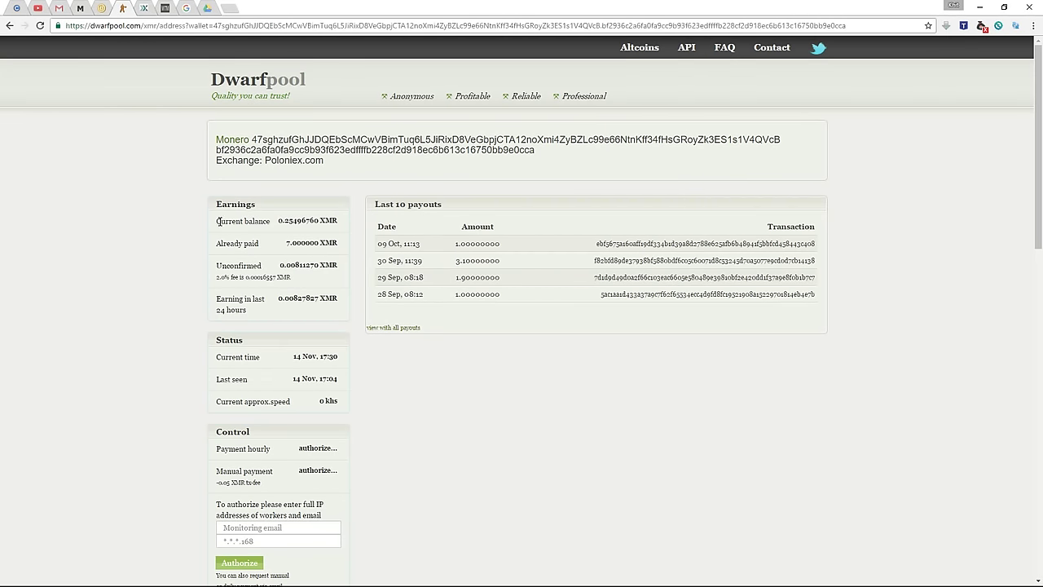
left_click_drag(219, 221, 277, 229)
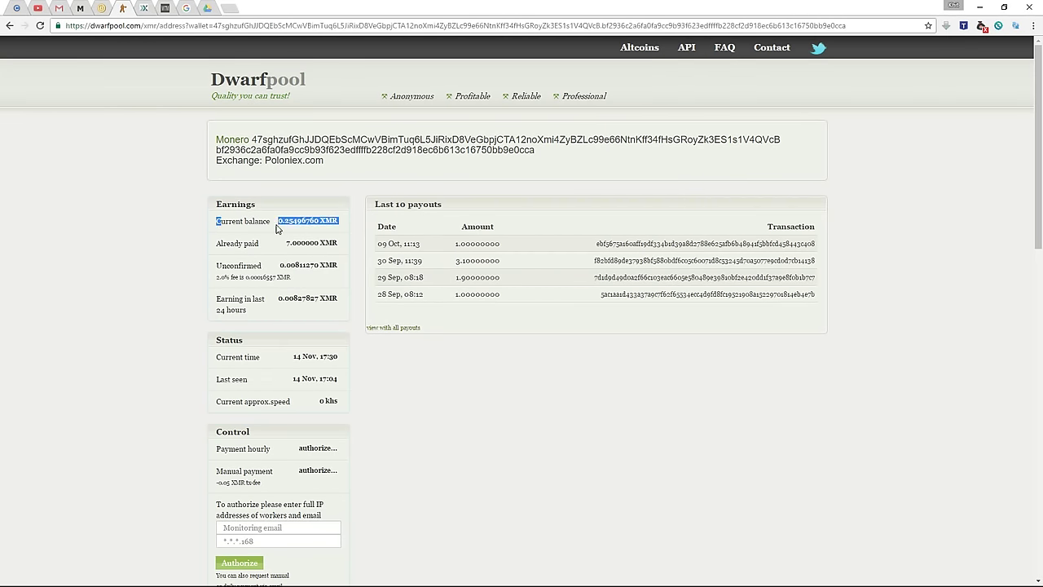
left_click(295, 254)
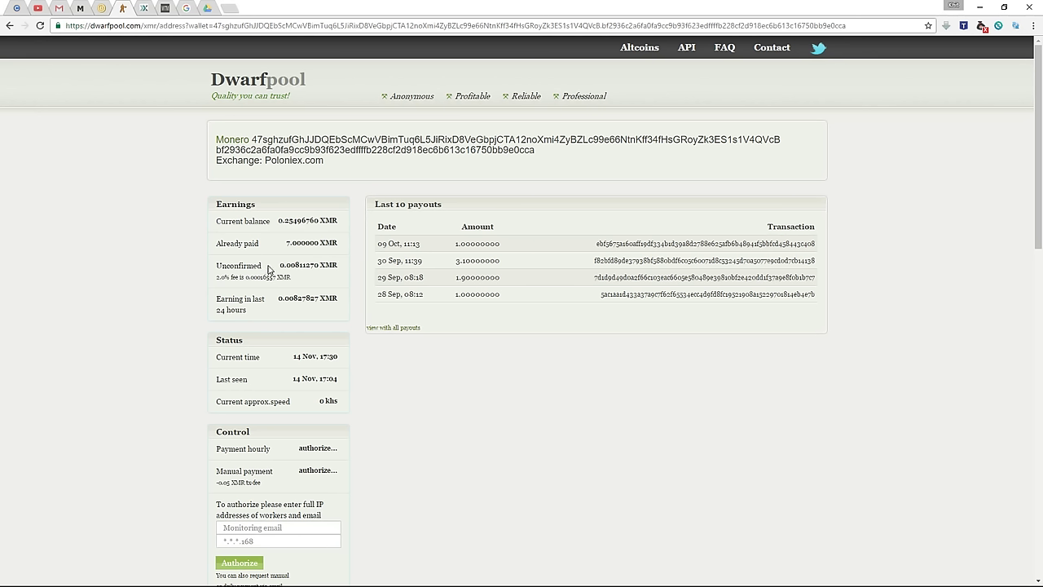
Highlight the Unconfirmed amount under Earnings and check the earnings of the last 24 hours.
left_click_drag(279, 265, 314, 265)
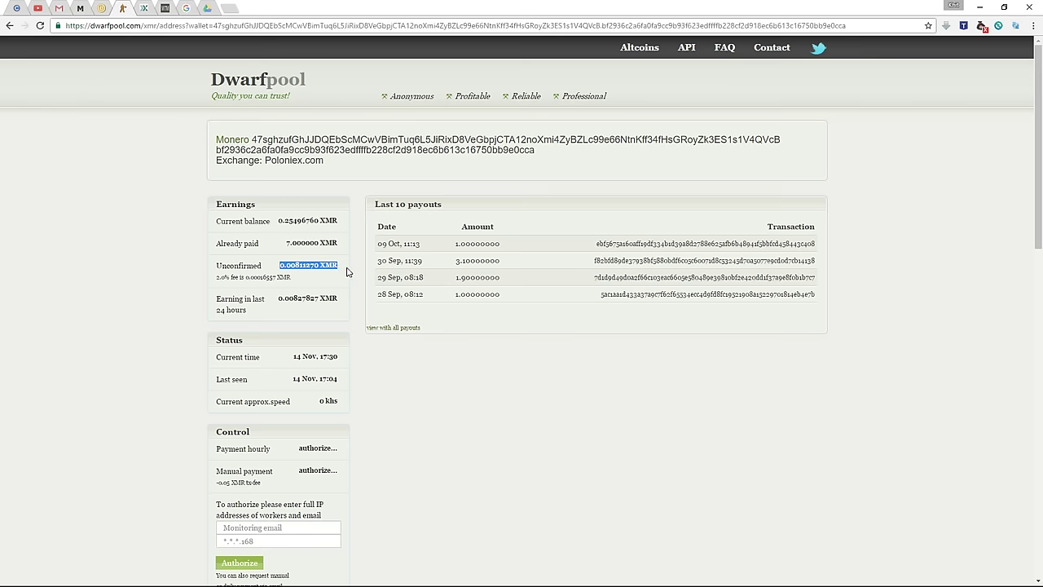
left_click(292, 307)
scroll(191, 277, "down", 3)
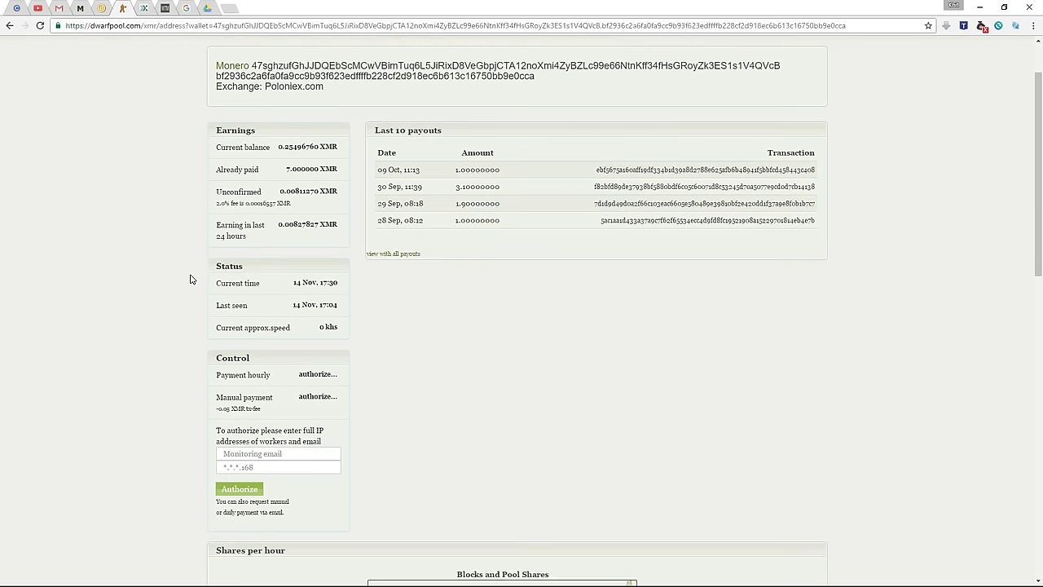
scroll(349, 261, "up", 1)
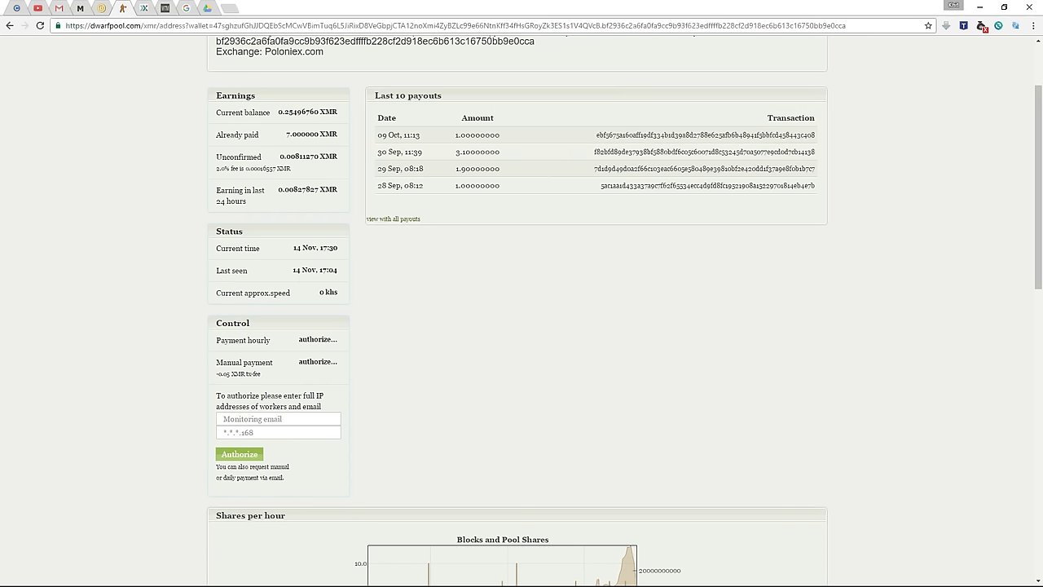
Highlight the Current approx.speed entry and its value in the Status section of the worker stats.
mouse_move(225, 293)
left_mouse_down()
mouse_move(290, 293)
mouse_move(215, 293)
left_mouse_up()
left_click(321, 291)
left_click_drag(337, 291, 344, 301)
left_click(327, 292)
left_click(342, 294)
left_click_drag(320, 292, 339, 292)
left_click(330, 291)
Reload the worker stats page and review its tables of shares for the last 50 rounds and blocks.
key("F5")
scroll(477, 309, "down", 9)
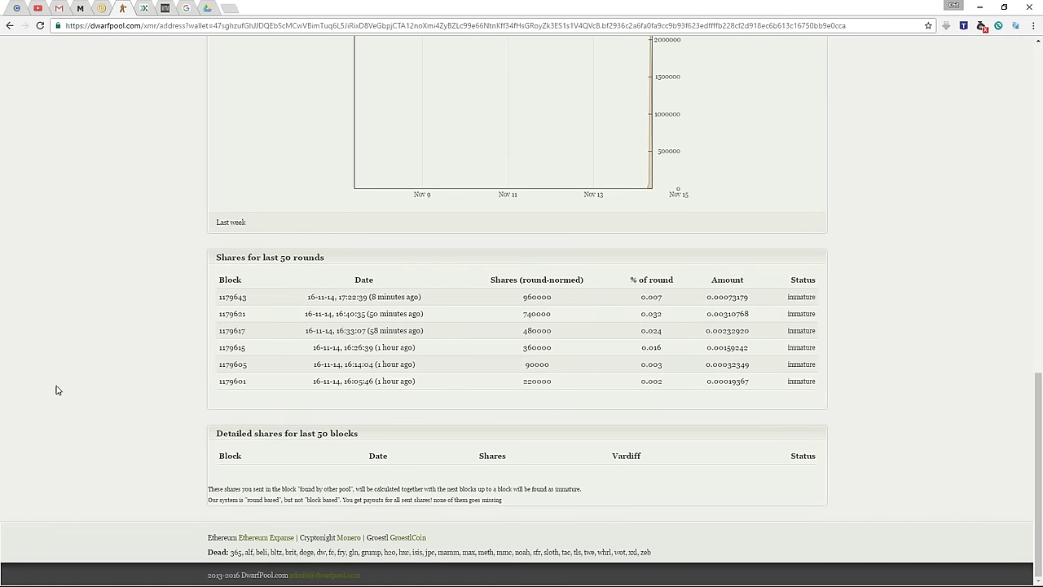
scroll(93, 372, "up", 10)
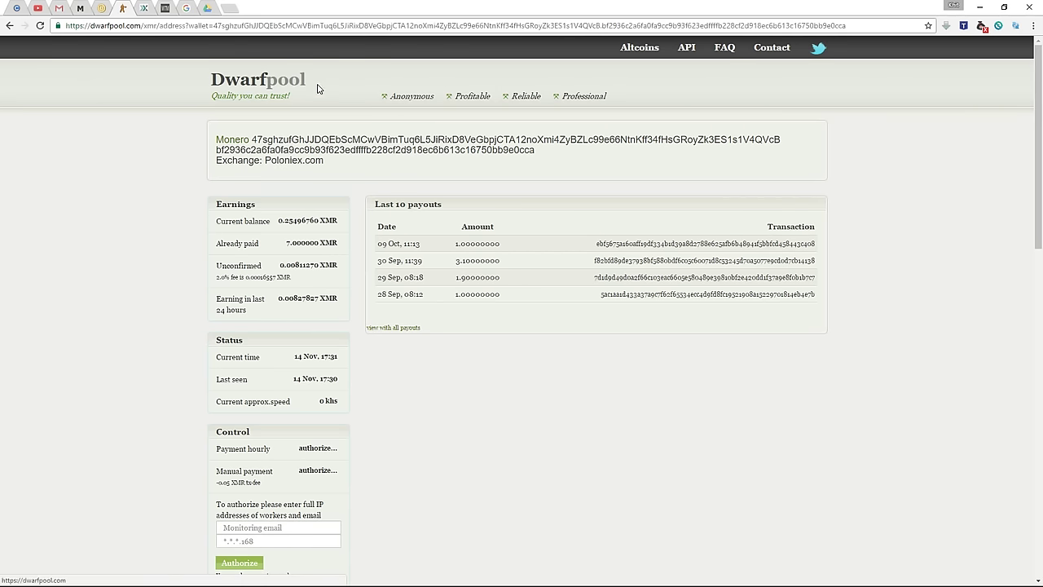
Open Dwarfpool's Monero page from the pool homepage and highlight the Autopayouts terms and the transaction fee line.
left_click(272, 85)
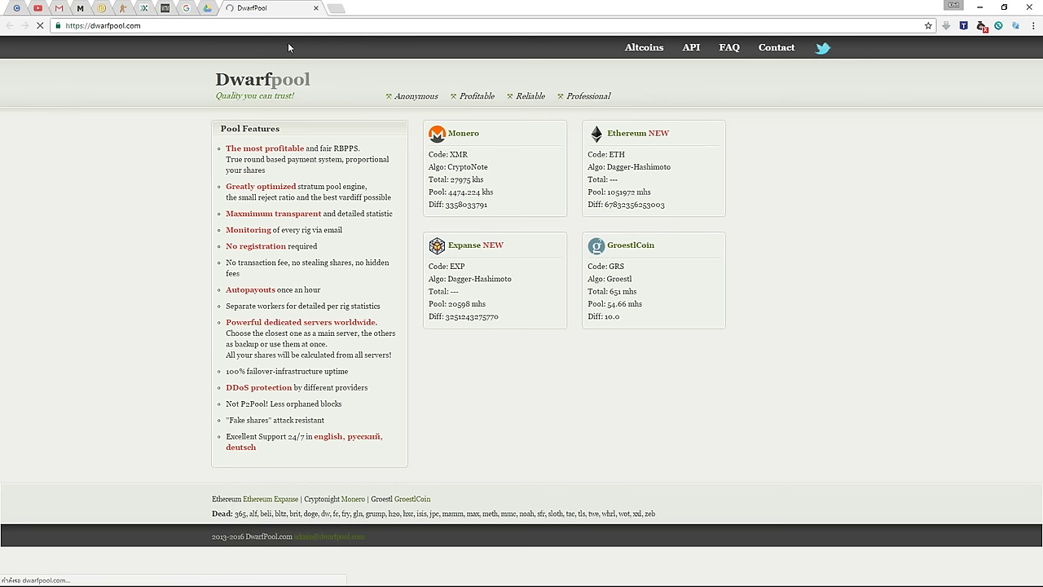
left_click(455, 144)
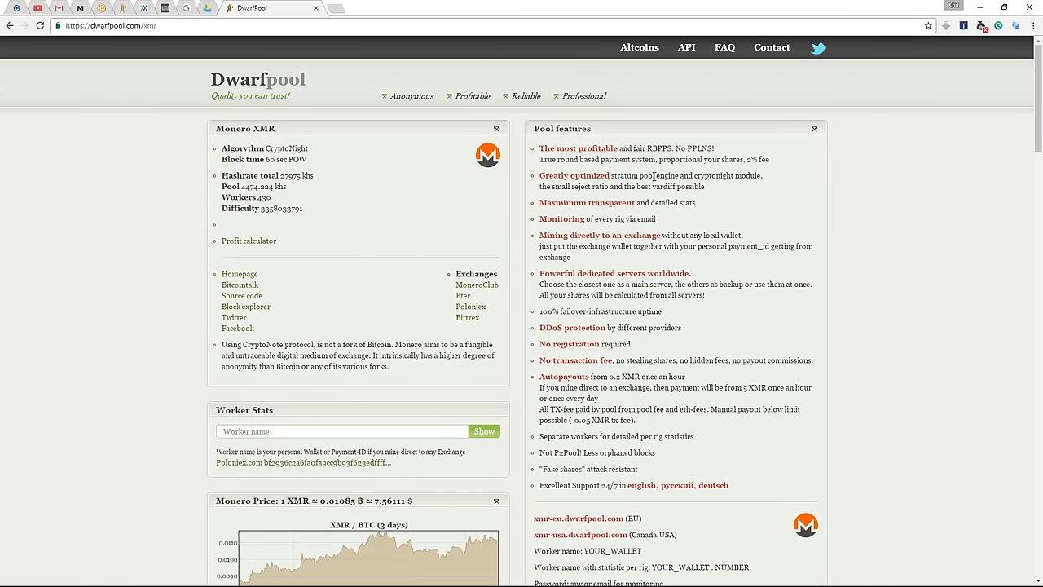
scroll(601, 255, "down", 2)
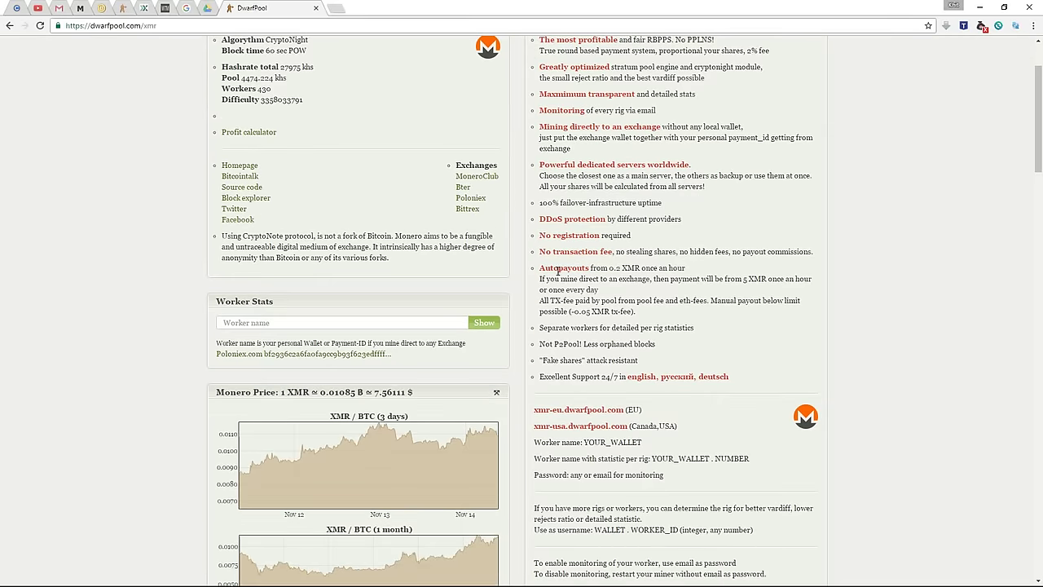
left_click_drag(555, 270, 634, 280)
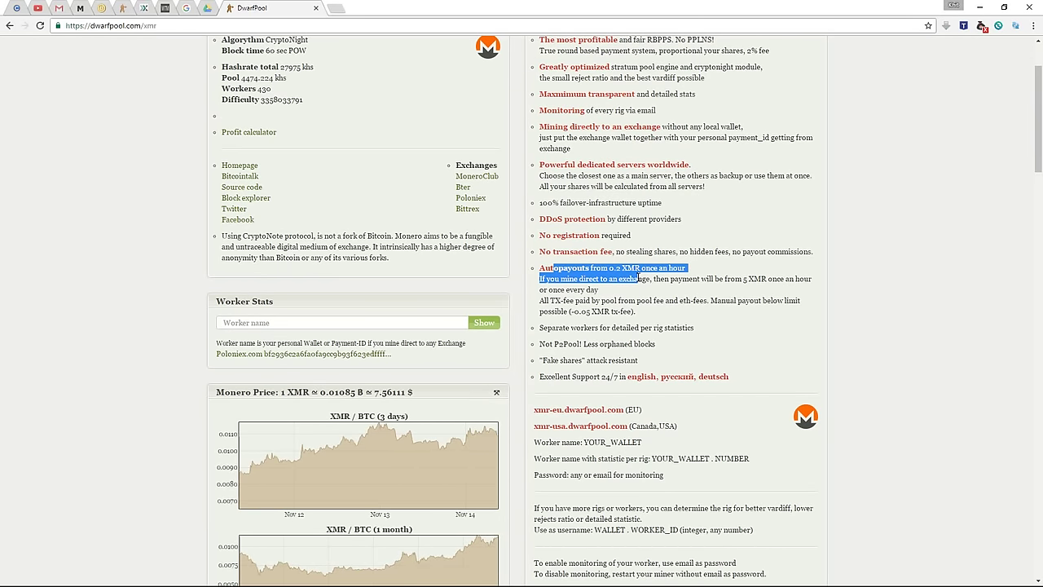
left_click(577, 287)
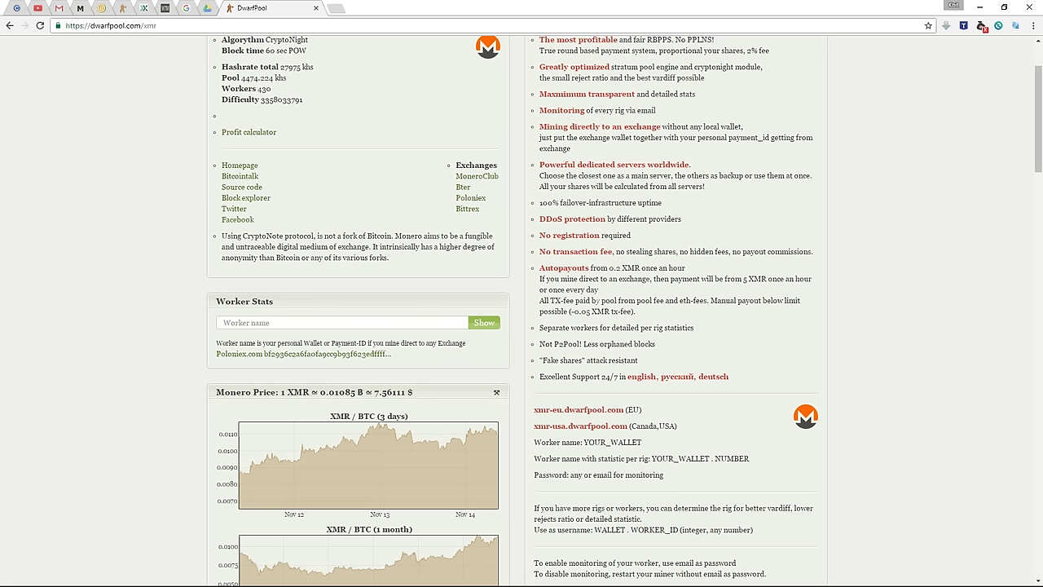
left_click_drag(596, 299, 713, 300)
left_click(617, 312)
Examine the Monero page's stratum ports, Getting started instructions, miner downloads and Last 50 blocks table.
scroll(631, 275, "down", 3)
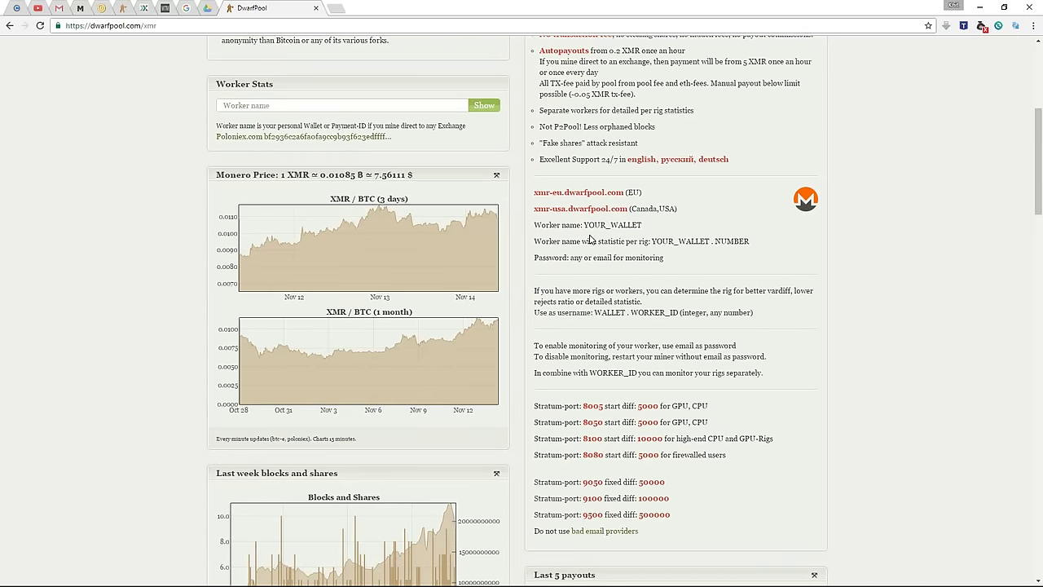
scroll(591, 238, "up", 4)
scroll(581, 250, "down", 18)
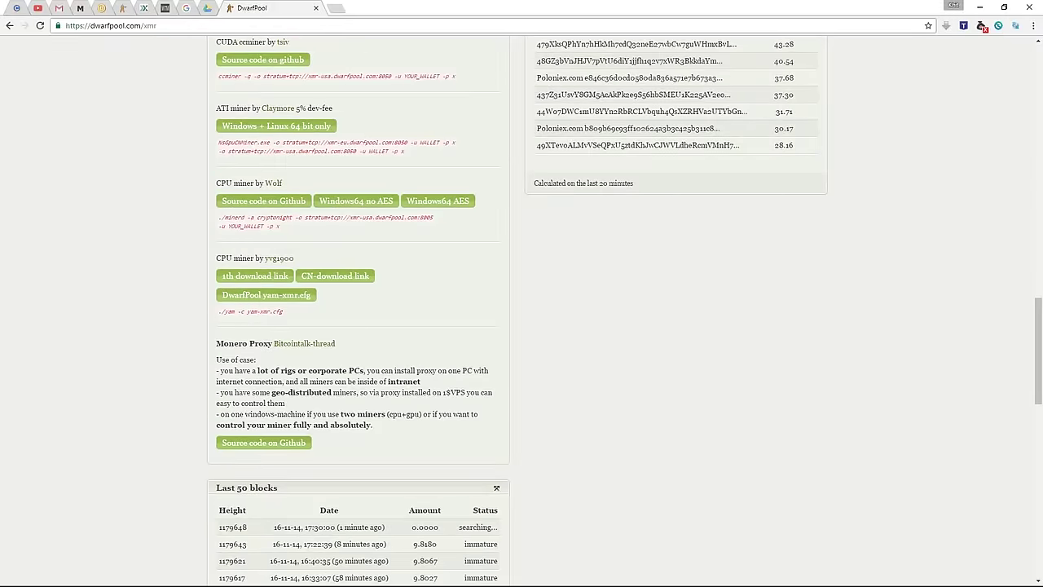
scroll(177, 418, "up", 5)
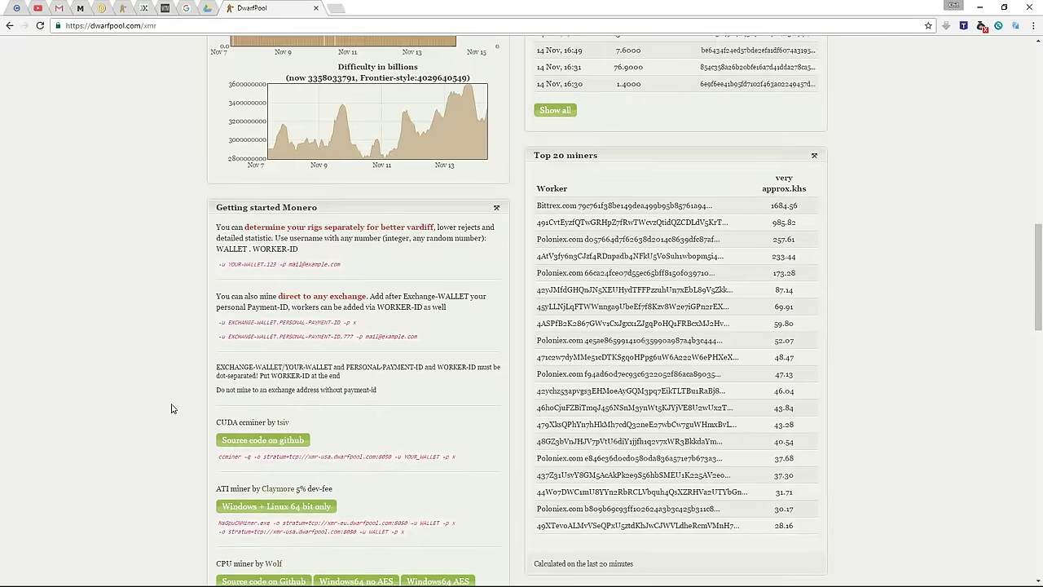
scroll(115, 397, "up", 4)
scroll(116, 395, "down", 20)
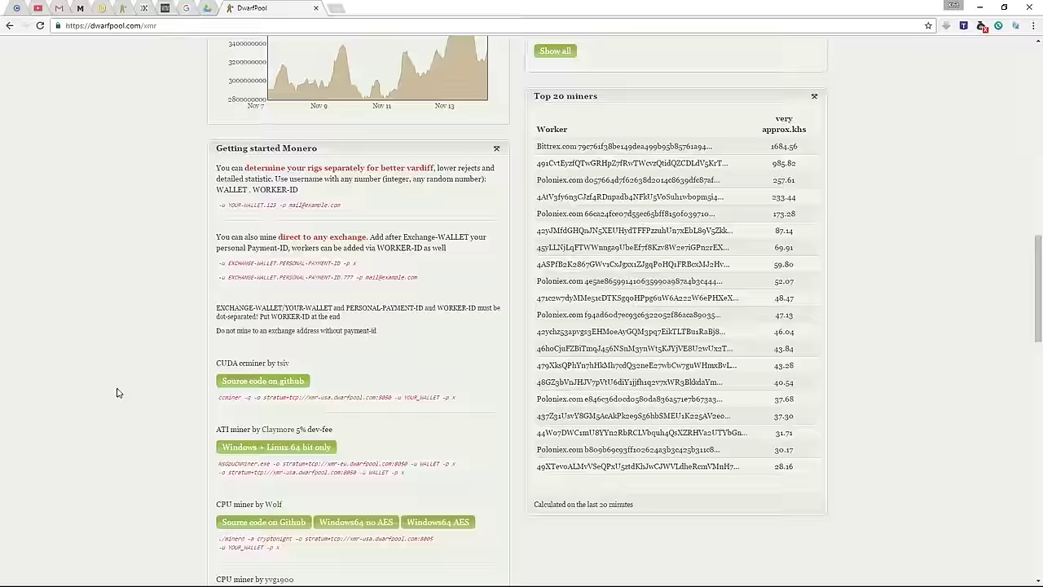
scroll(122, 385, "down", 3)
scroll(147, 389, "up", 20)
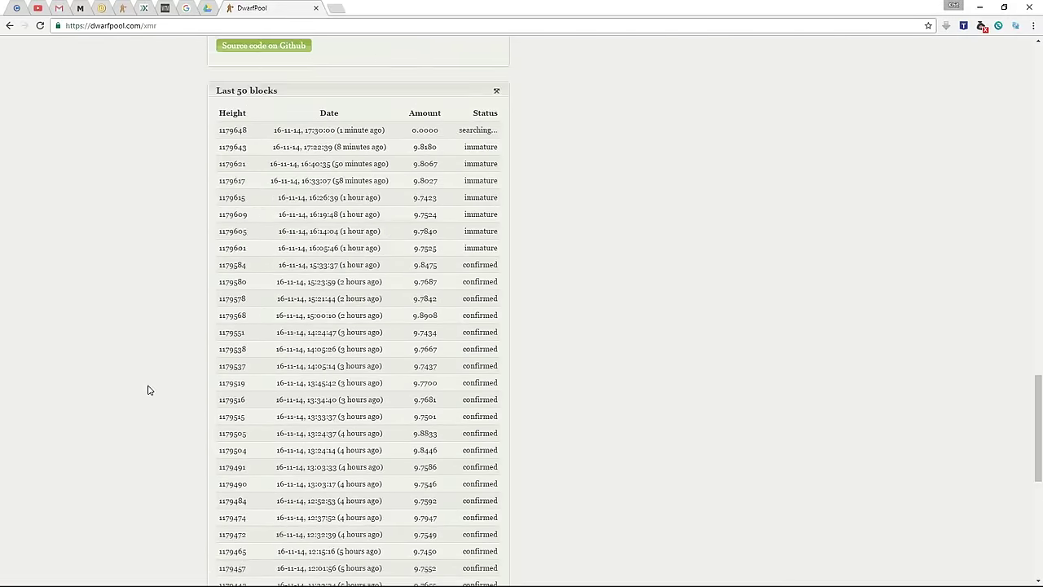
Return to the open worker stats page and review the earnings, share charts and shares for the last 50 rounds.
left_click(126, 11)
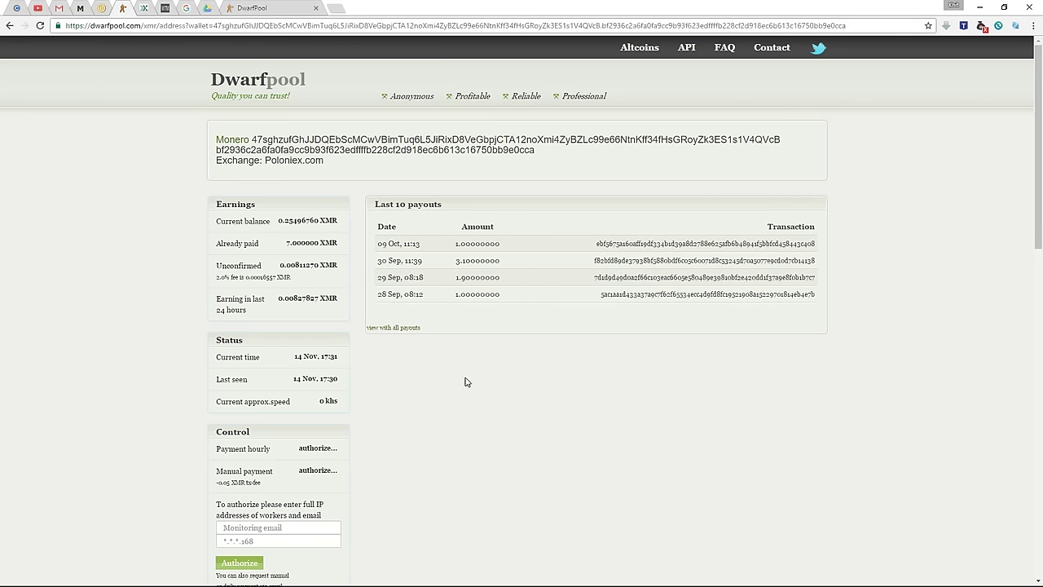
scroll(449, 373, "down", 1)
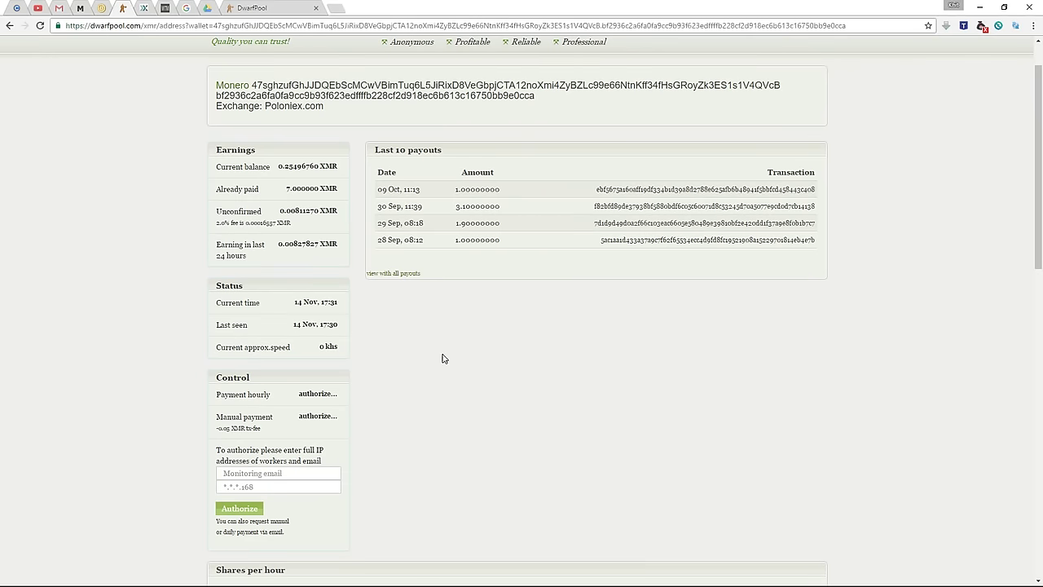
scroll(444, 358, "down", 8)
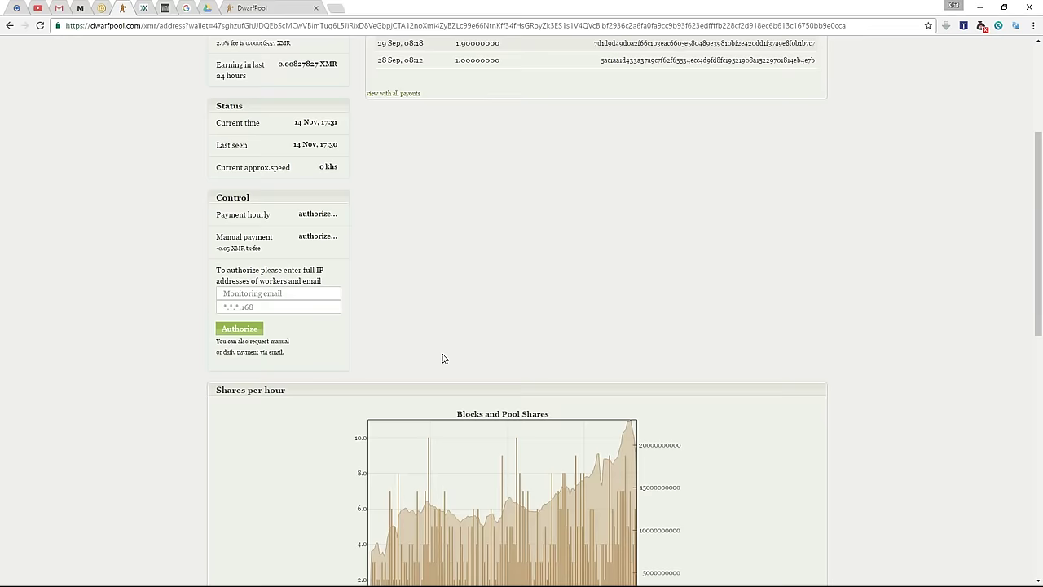
scroll(119, 386, "down", 7)
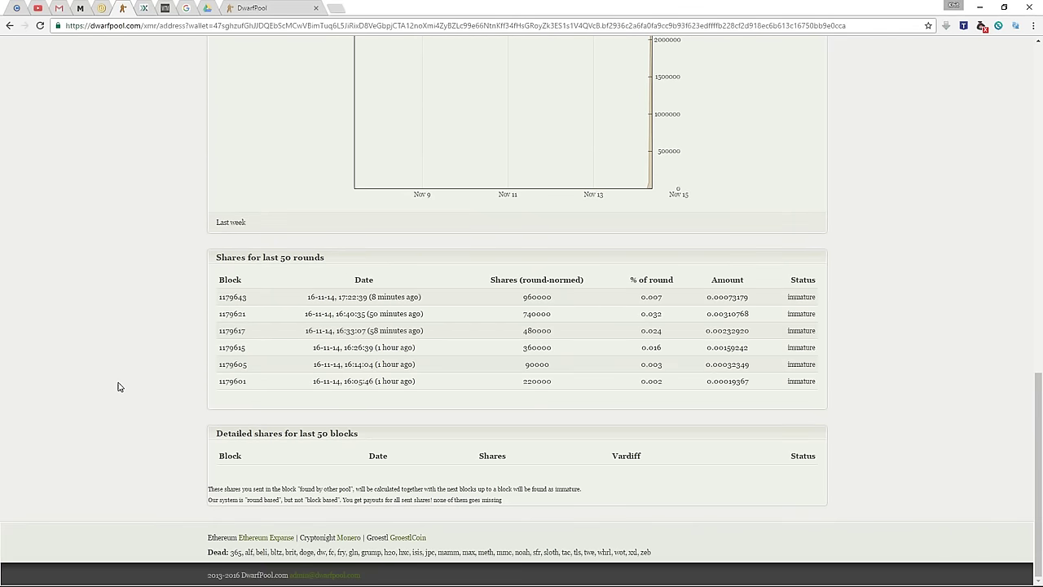
scroll(118, 386, "up", 15)
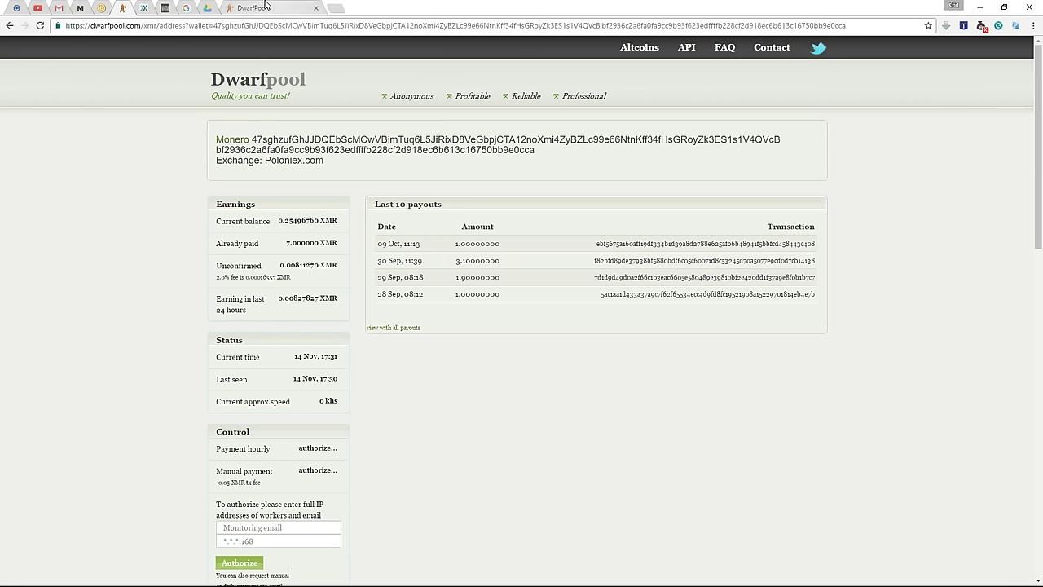
Minimize Chrome, close the Claymore run file in Notepad, and check the running miner console before minimizing it.
left_click(980, 7)
key("Home")
left_click(1008, 94)
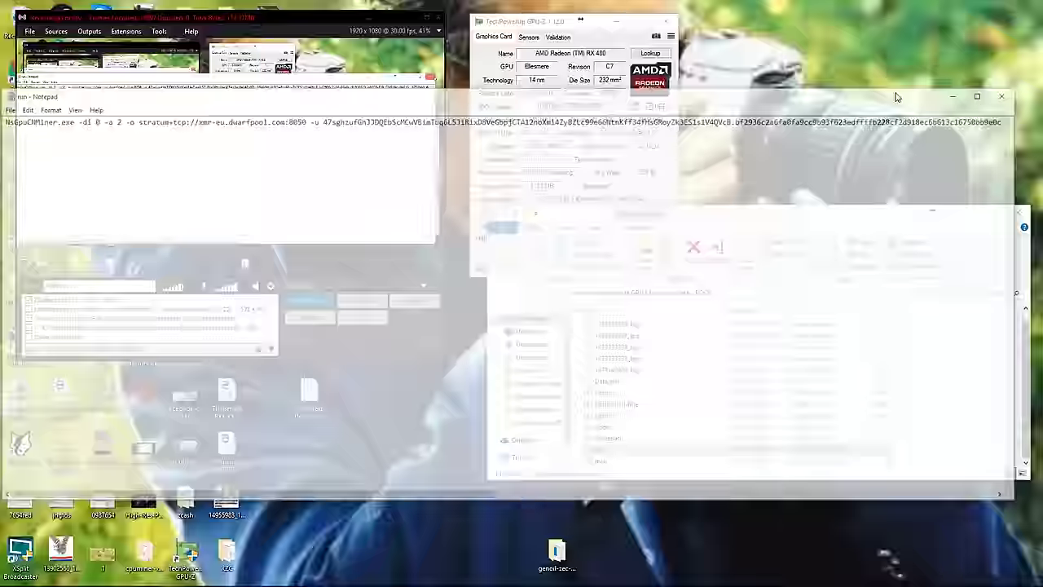
left_click(303, 576)
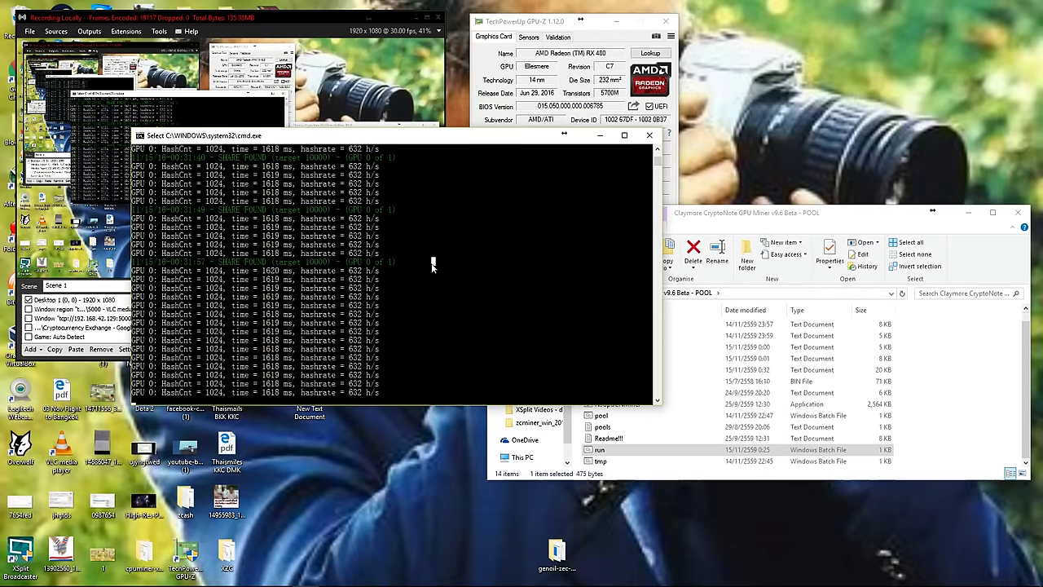
left_click(604, 138)
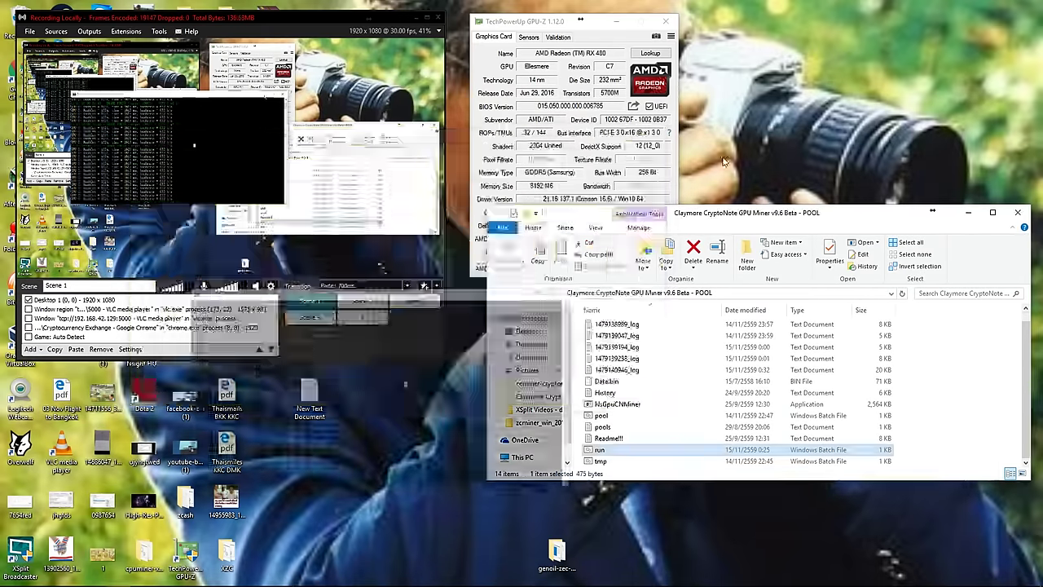
Close the Claymore CryptoNote GPU Miner folder and open the ccminer-cryptonight-windows folder from the desktop.
left_click_drag(877, 219, 702, 299)
left_click(780, 435)
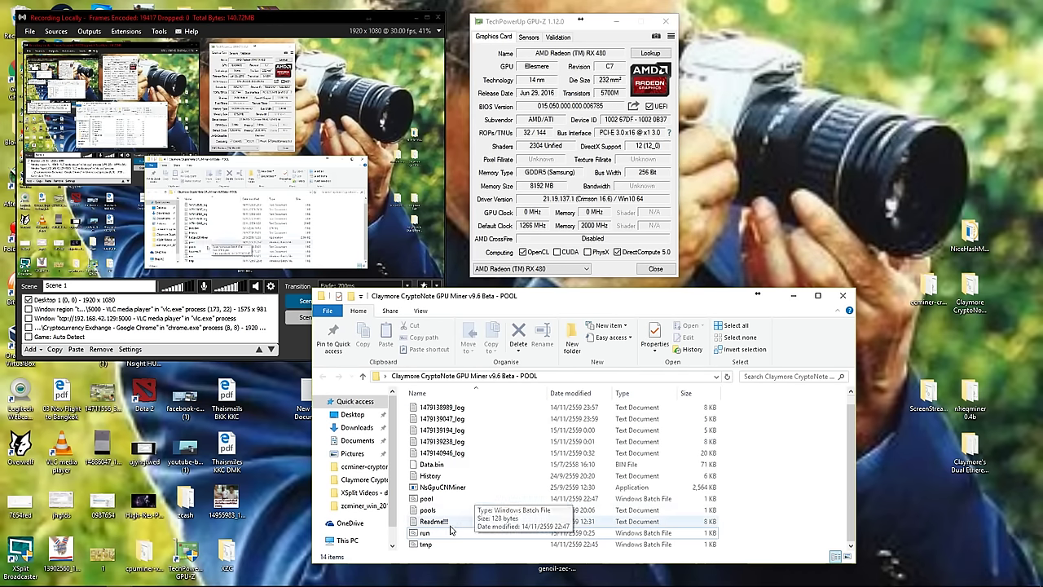
left_click(843, 295)
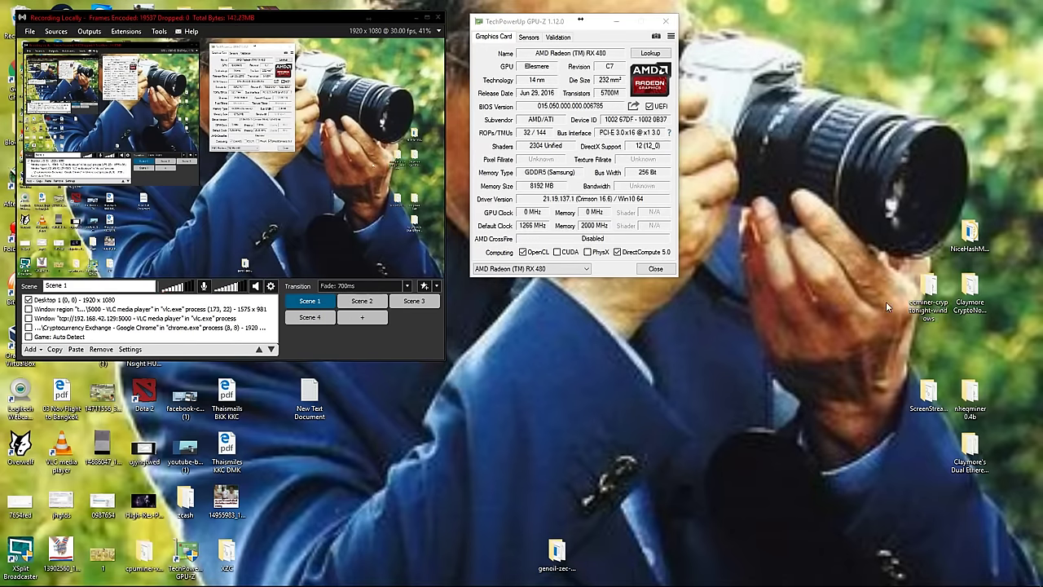
double_click(929, 293)
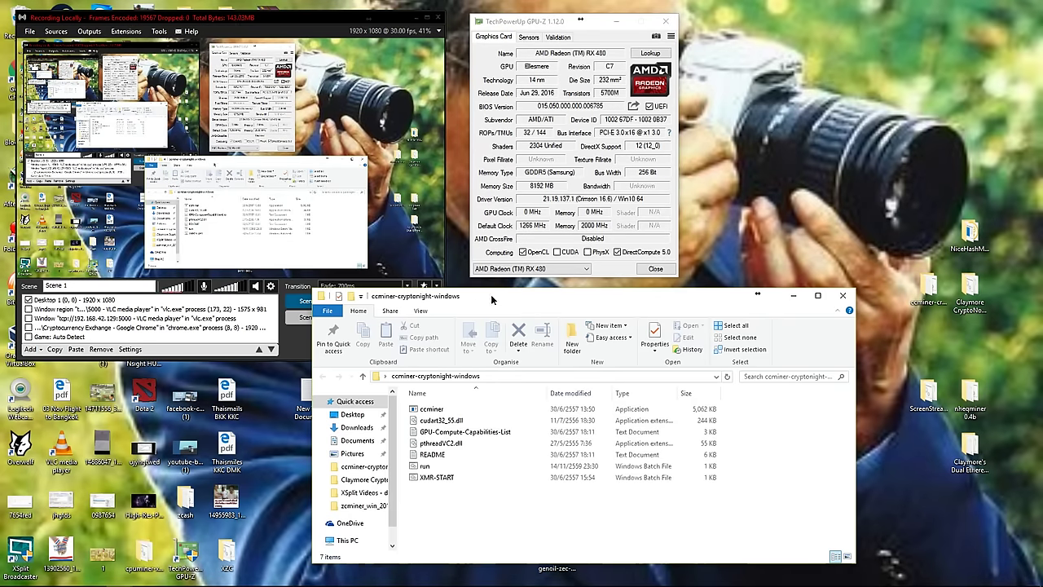
left_click_drag(621, 298, 764, 296)
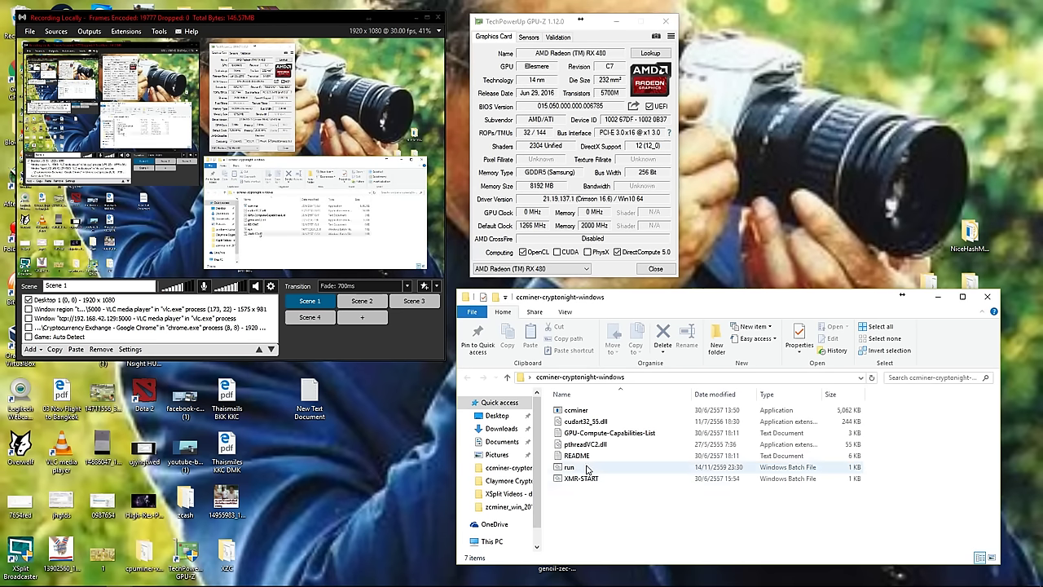
Open the run batch file in the ccminer-cryptonight-windows folder for editing in Notepad.
left_click(585, 410)
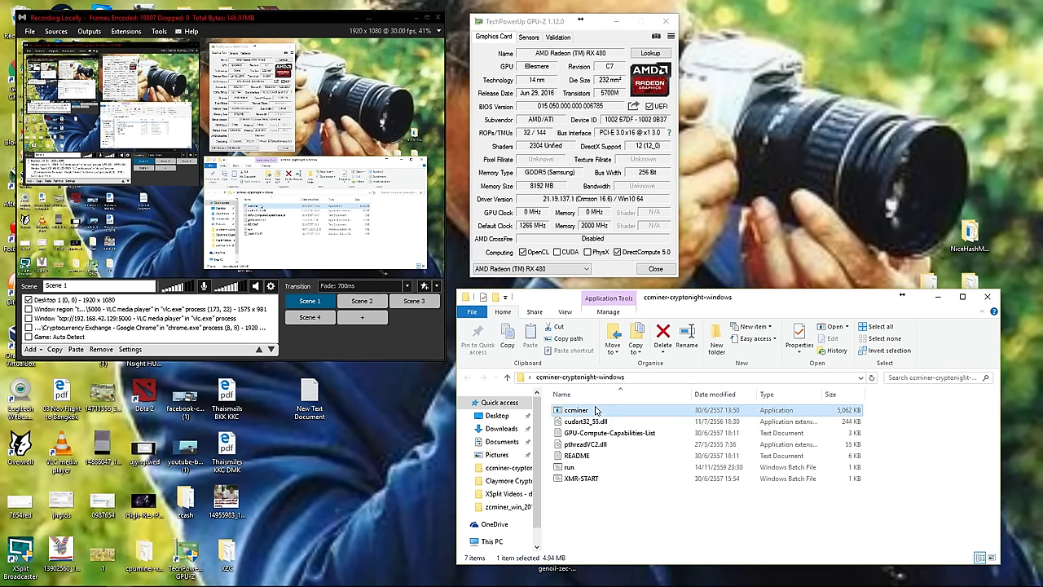
double_click(584, 468)
double_click(577, 470)
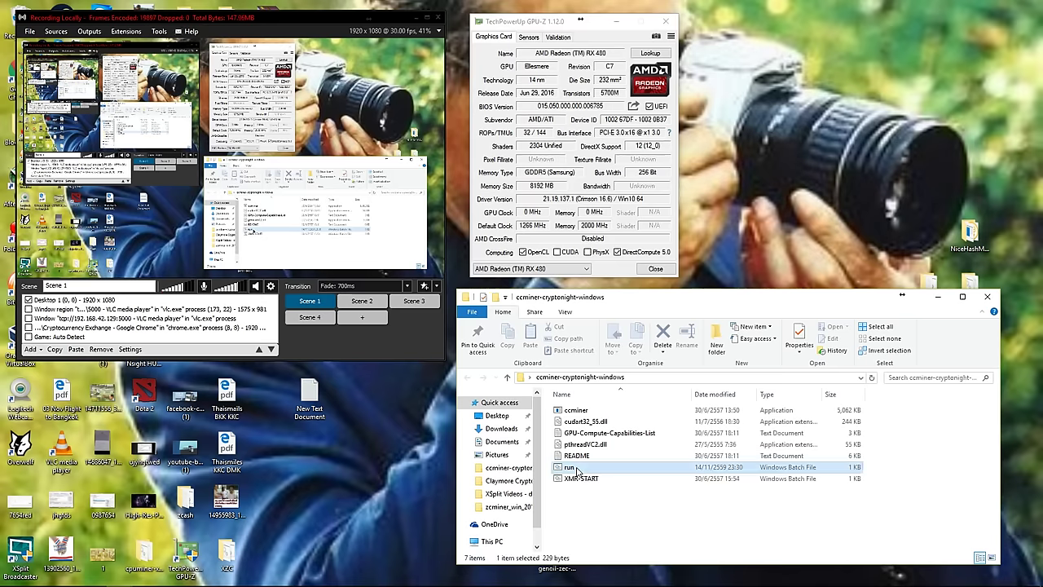
right_click(575, 467)
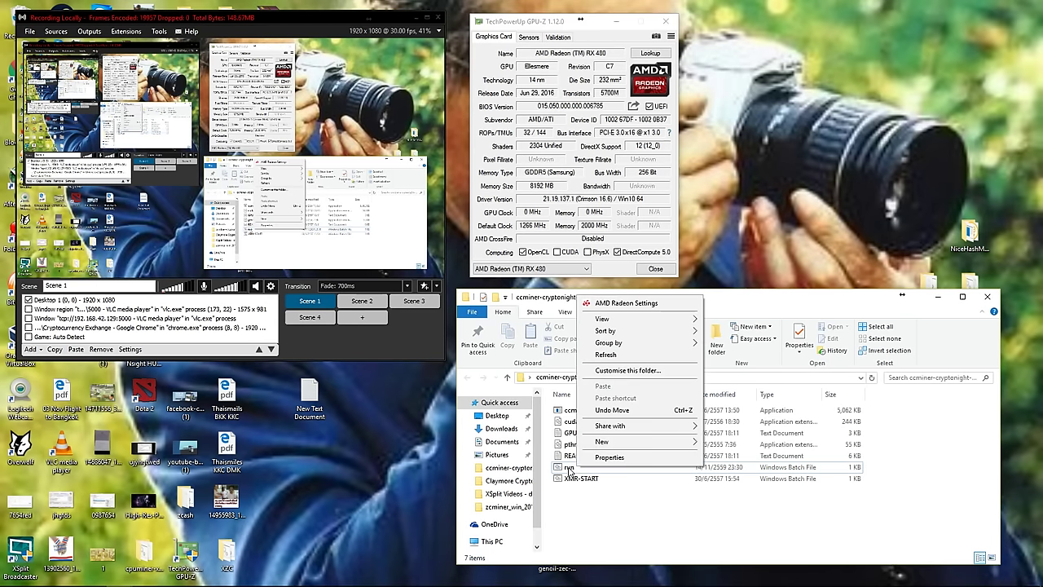
left_click(575, 469)
left_click(570, 470)
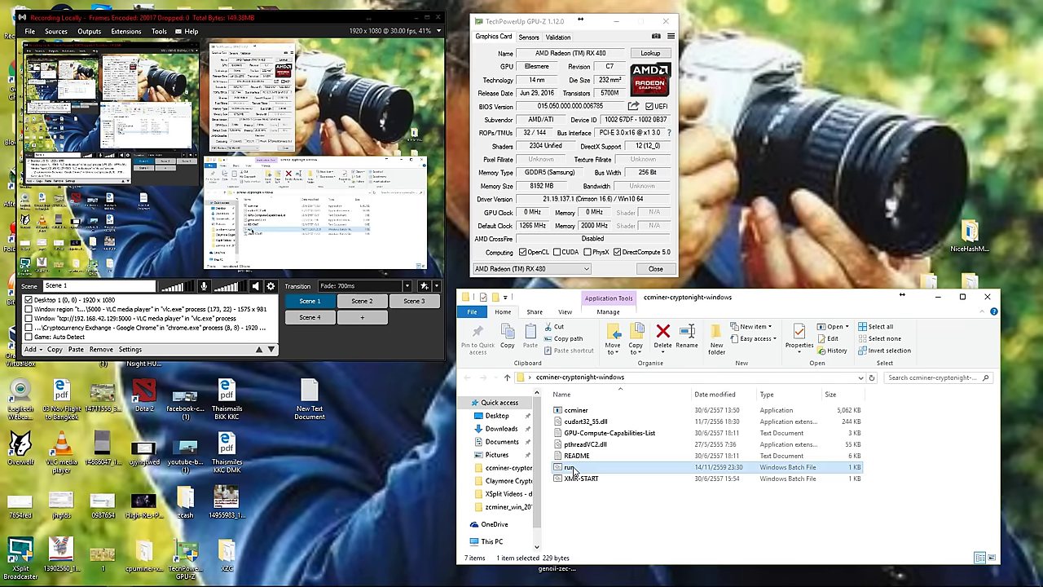
right_click(570, 469)
left_click(625, 244)
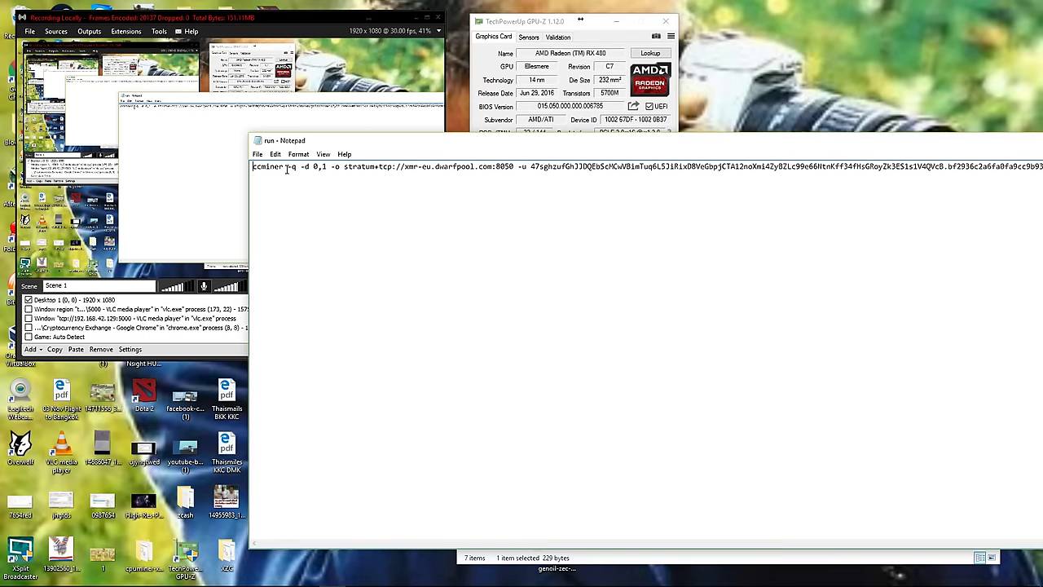
Highlight the ccminer command, the -d option and the device numbers 0 and 1 in the run file.
double_click(269, 166)
left_click_drag(300, 167, 286, 169)
left_click(314, 170)
left_click_drag(301, 167, 310, 170)
left_click_drag(313, 167, 318, 167)
left_click_drag(321, 167, 326, 167)
Try extending the -d device list to 0,1,2,3,4,5 and delete the added numbers again.
type(",2,3,4,5")
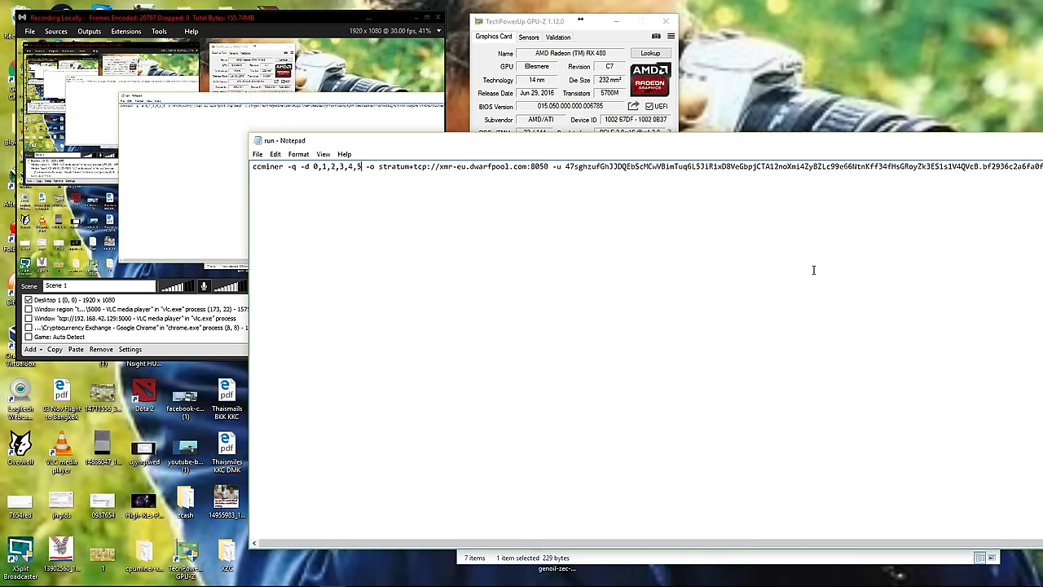
key("BackSpace")
key("BackSpace")
key("BackSpace")
key("BackSpace")
key("BackSpace")
key("BackSpace")
key("BackSpace")
key("BackSpace")
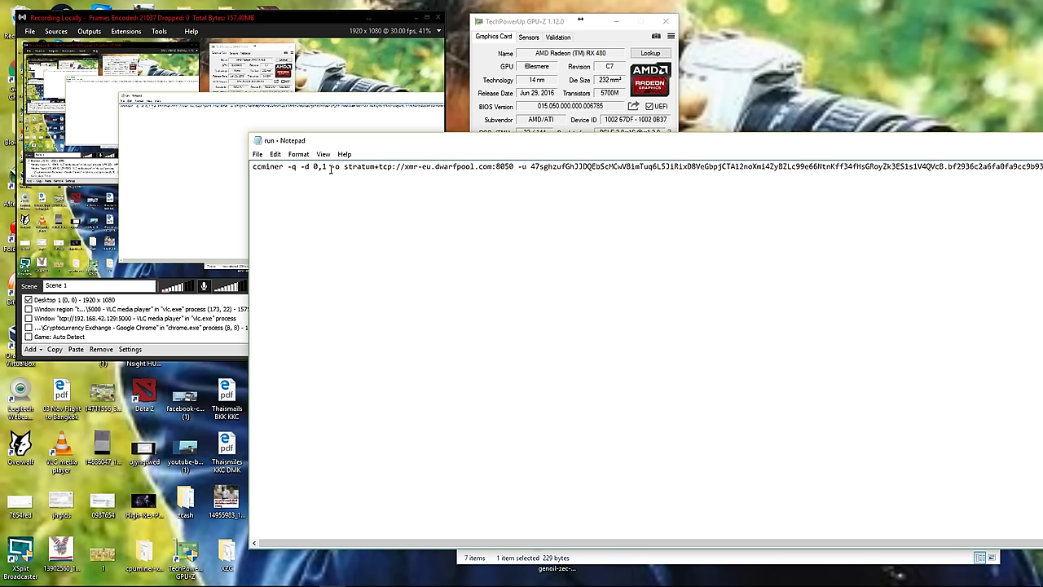
Highlight the -o option and the pool address stratum+tcp://xmr-eu.dwarfpool.com:8050, and go to the wallet address after -u.
left_click_drag(331, 166, 340, 167)
left_click(396, 165)
left_click_drag(344, 167, 512, 167)
left_click(435, 167)
left_click(527, 168)
left_click_drag(640, 539, 796, 284)
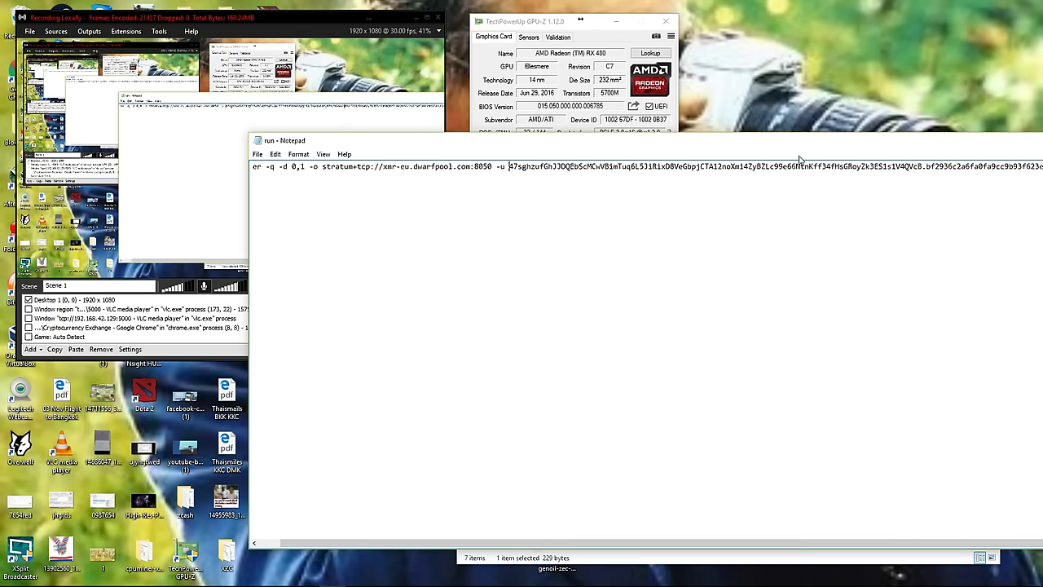
Highlight the -p x option at the end of the ccminer command, and close the run file with its changes saved.
left_click_drag(801, 140, 601, 120)
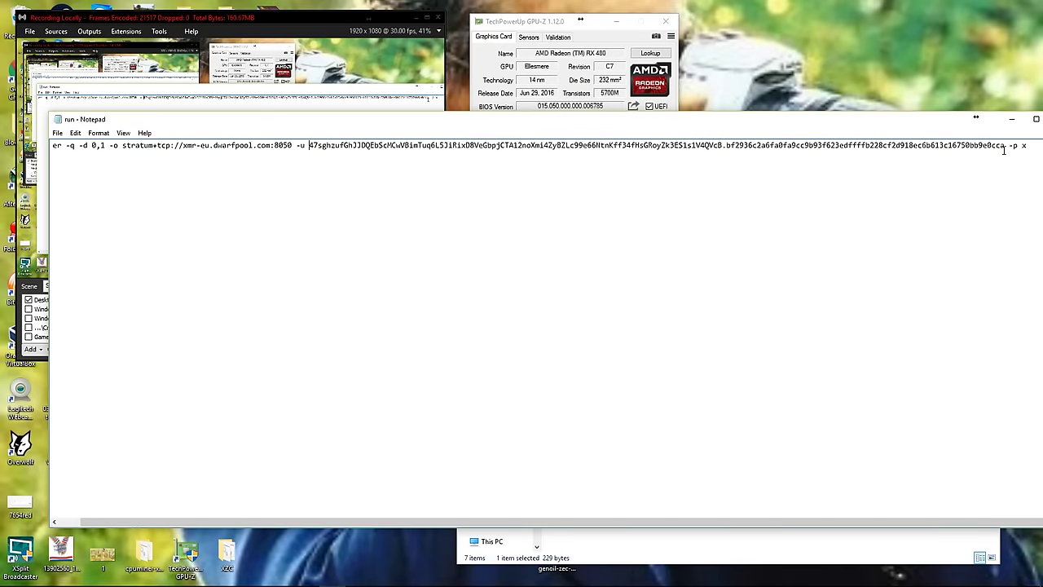
left_click_drag(1013, 146, 1026, 146)
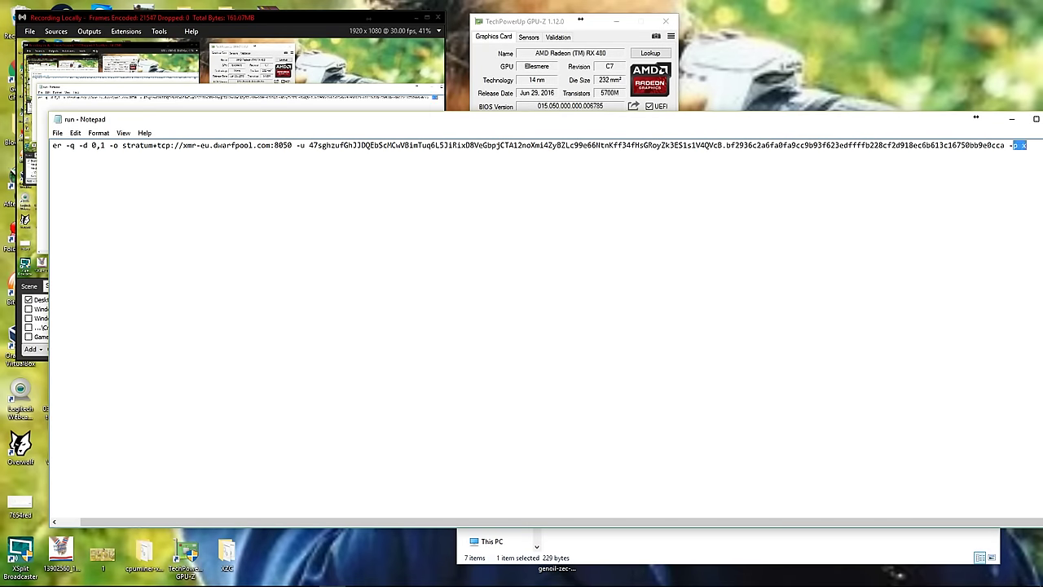
left_click(1019, 151)
left_click_drag(933, 122, 803, 143)
left_click(930, 140)
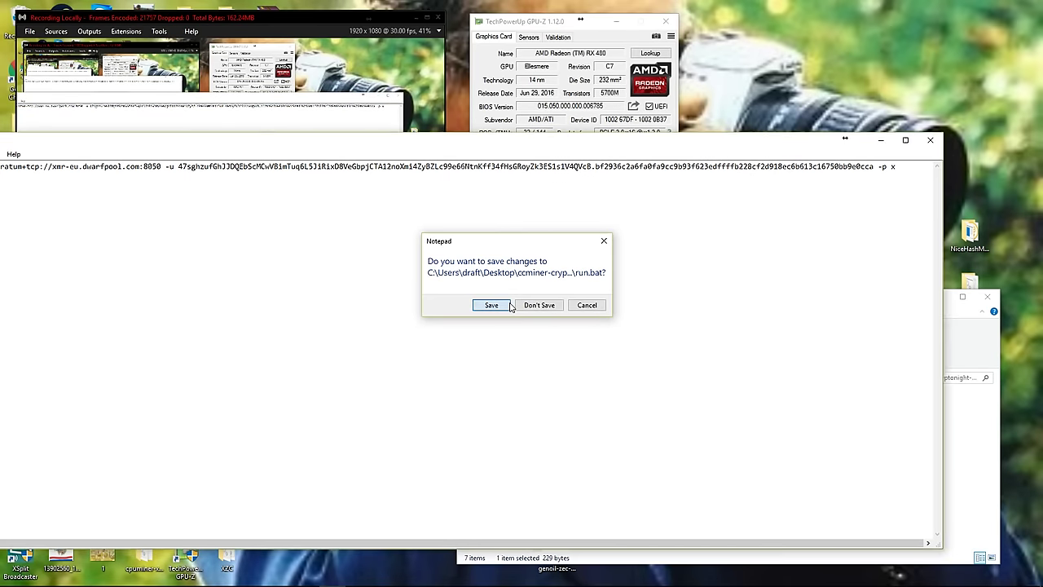
left_click(507, 306)
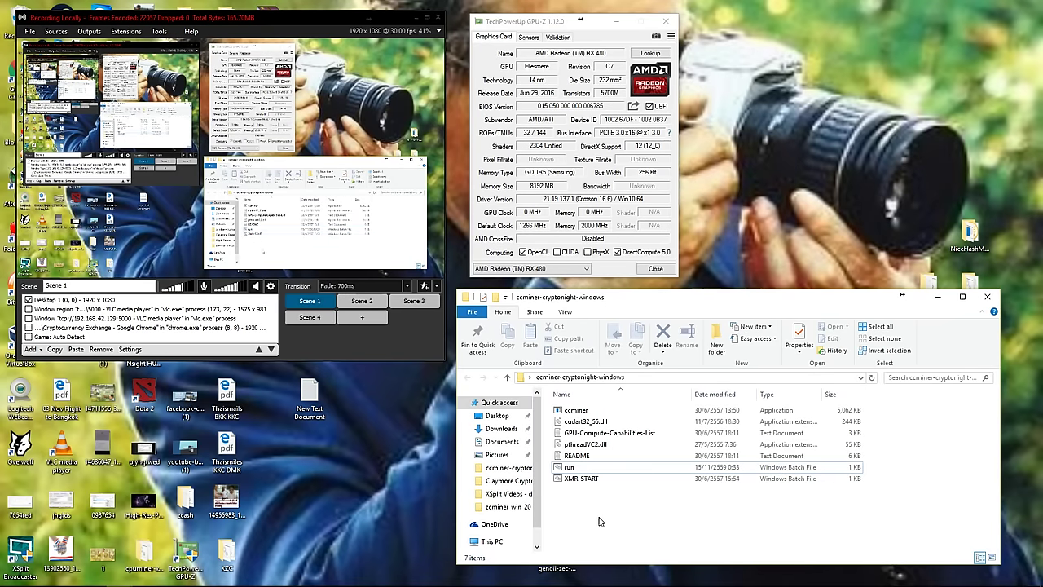
Test the ccminer run batch file twice, closing its console after each run.
double_click(569, 467)
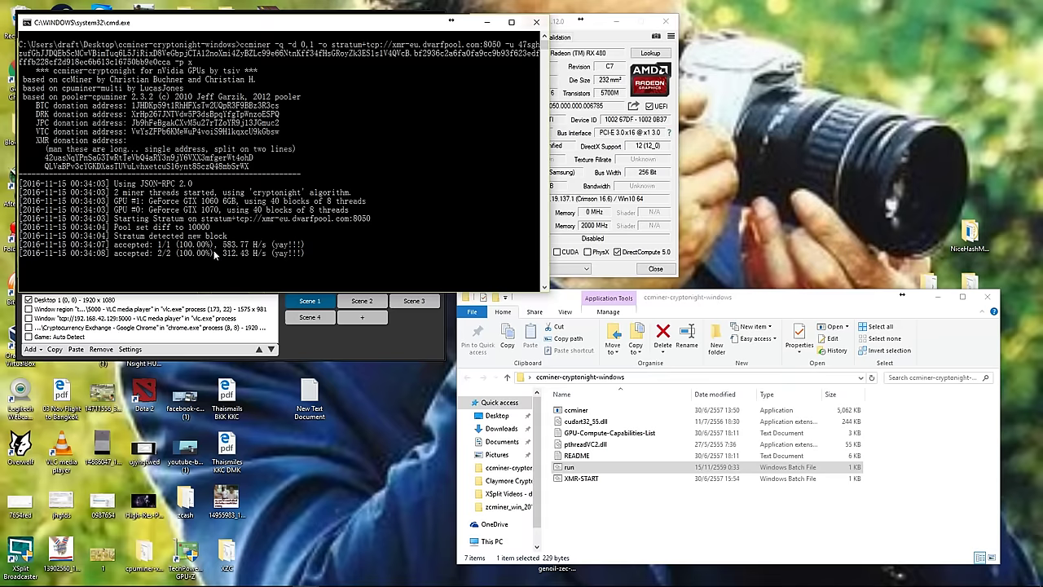
left_click(537, 25)
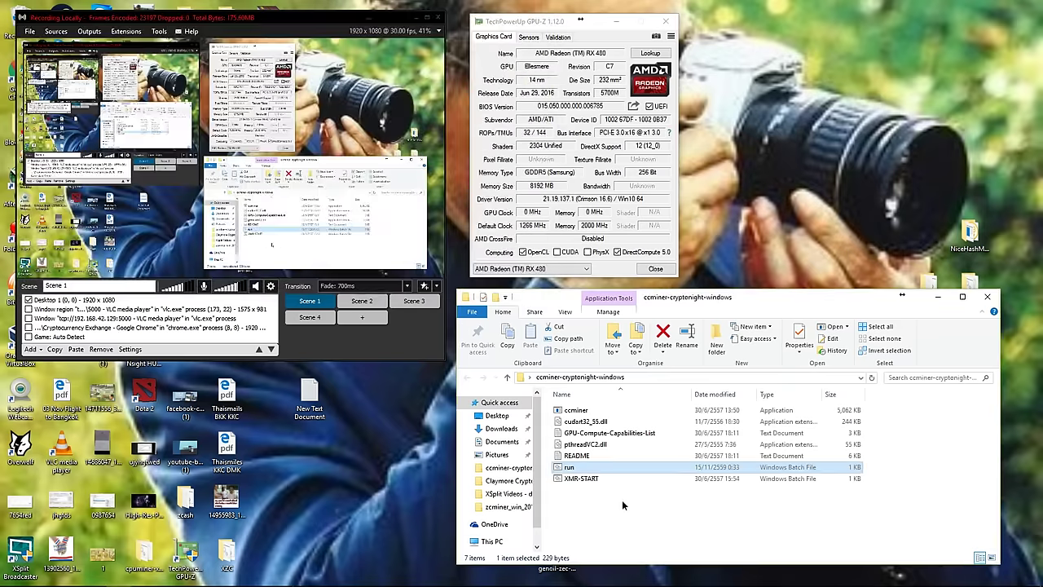
double_click(569, 467)
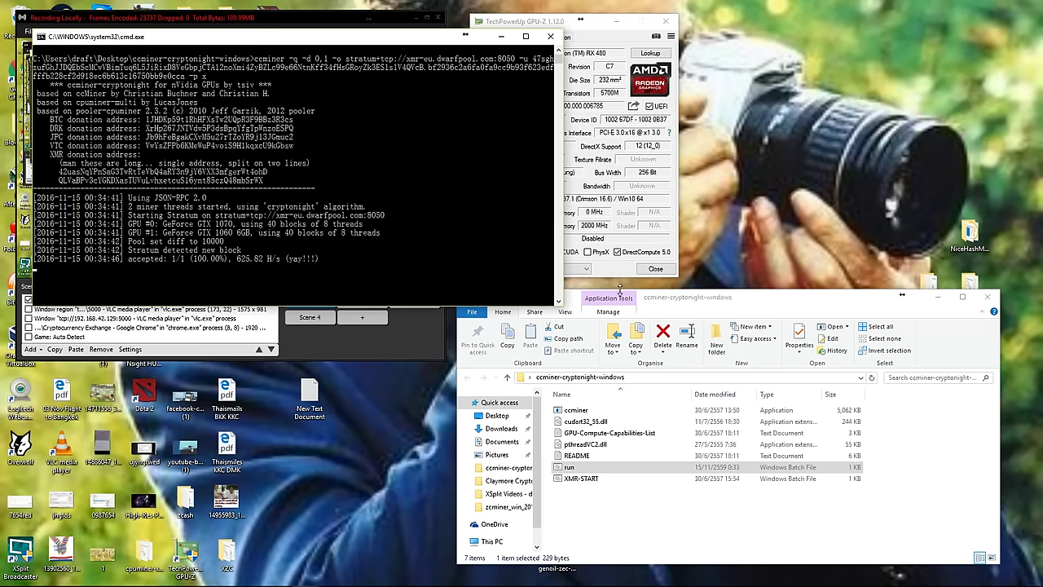
left_click(550, 38)
Switch to GPU-Z and show the sensor readings of the AMD Radeon (TM) RX 480.
left_click(586, 268)
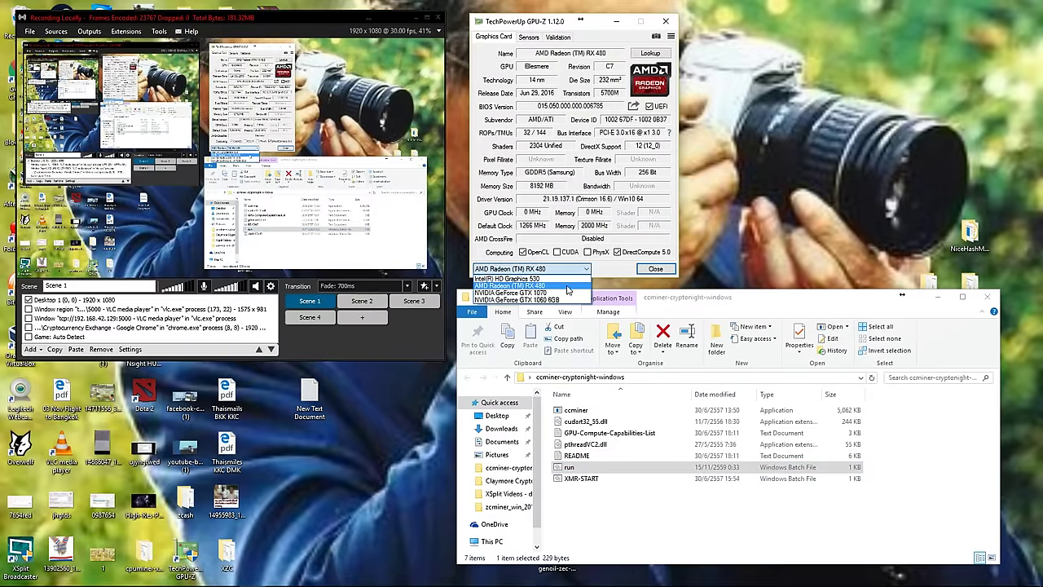
left_click(571, 295)
left_click(528, 37)
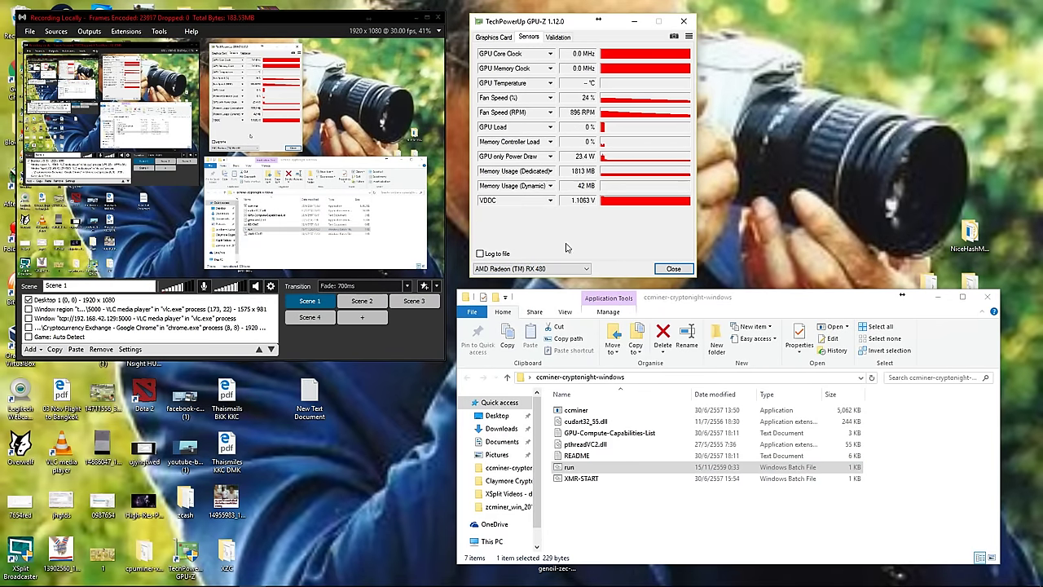
Close the old Claymore console and restart the miner with the run batch file in the Claymore CryptoNote GPU Miner v9.6 Beta - POOL folder.
left_click(304, 576)
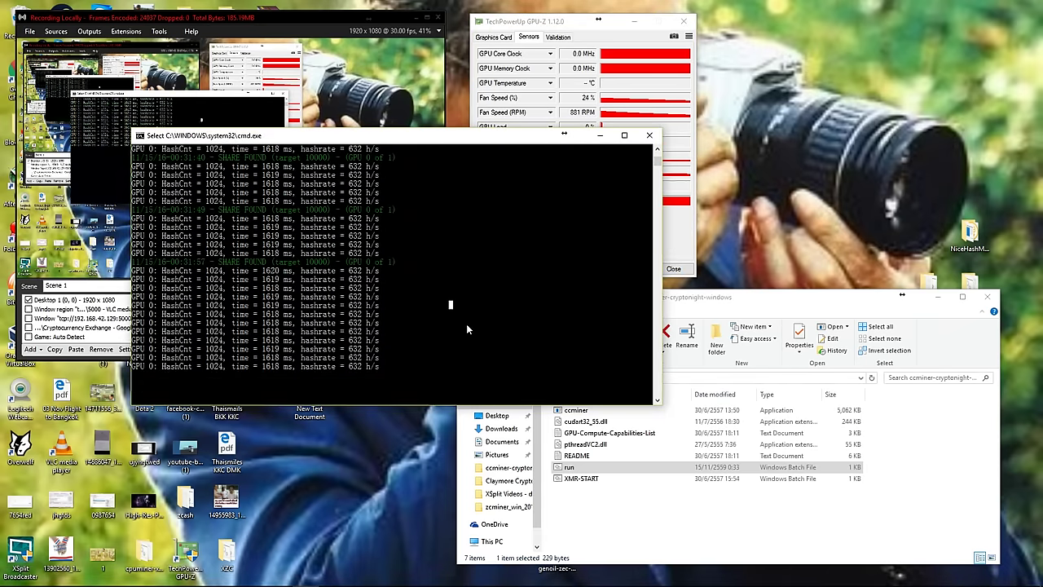
left_click(652, 137)
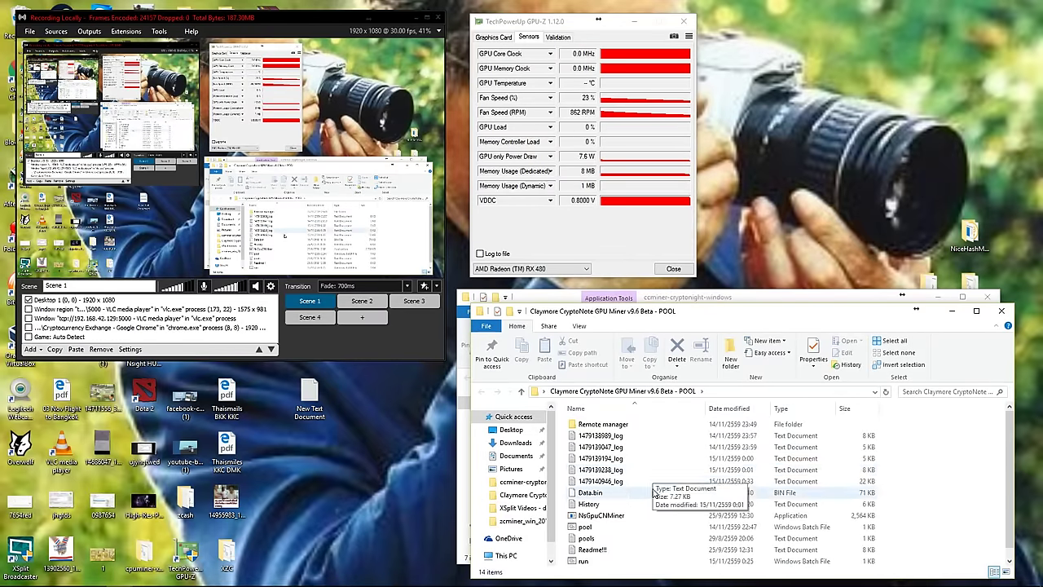
scroll(621, 531, "down", 1)
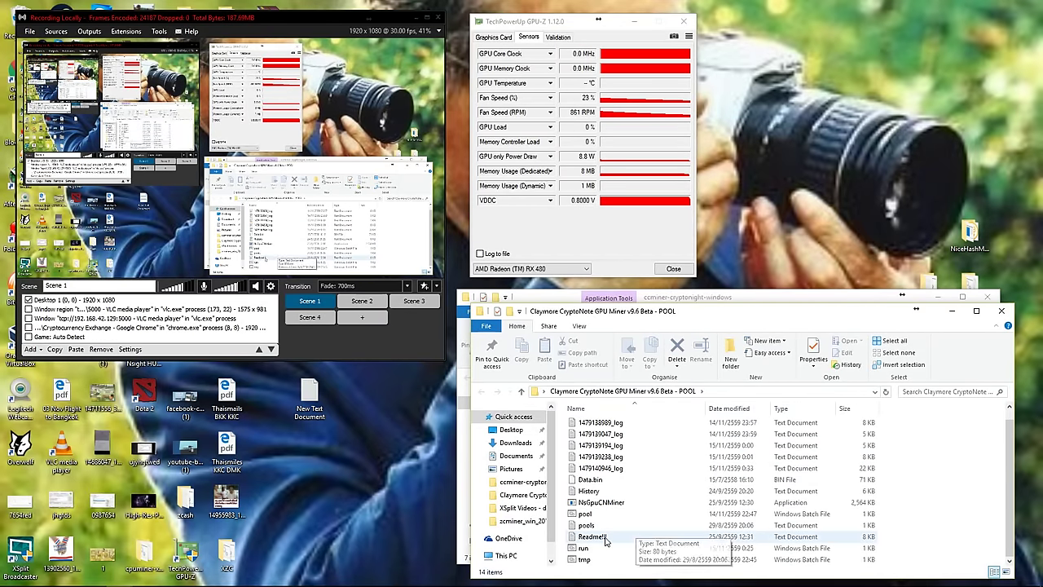
double_click(583, 547)
left_click(989, 300)
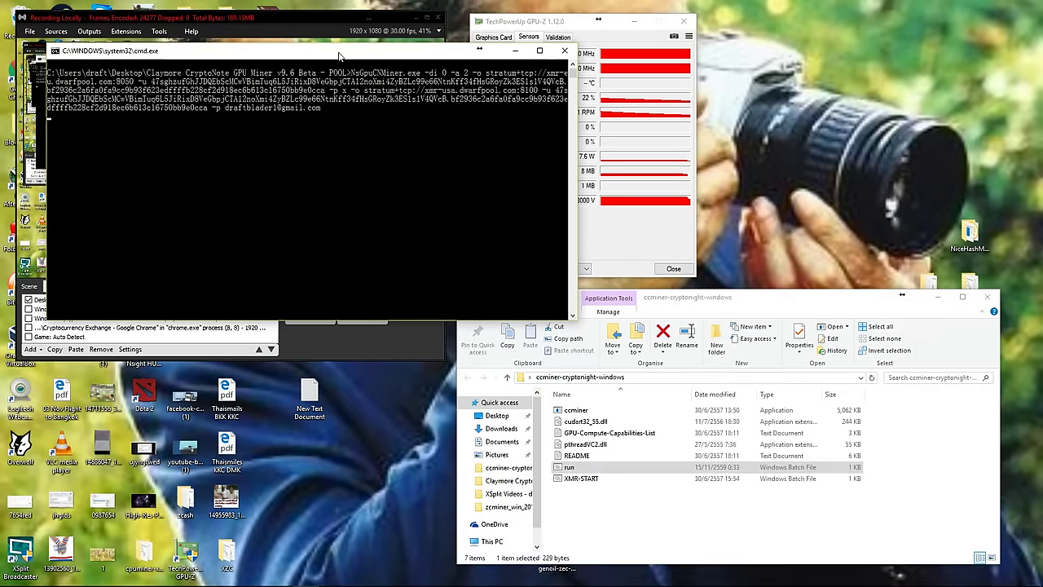
left_click_drag(344, 53, 345, 225)
Check the RX 480 sensors in GPU-Z against the Claymore console output, and minimize the console.
left_click(633, 233)
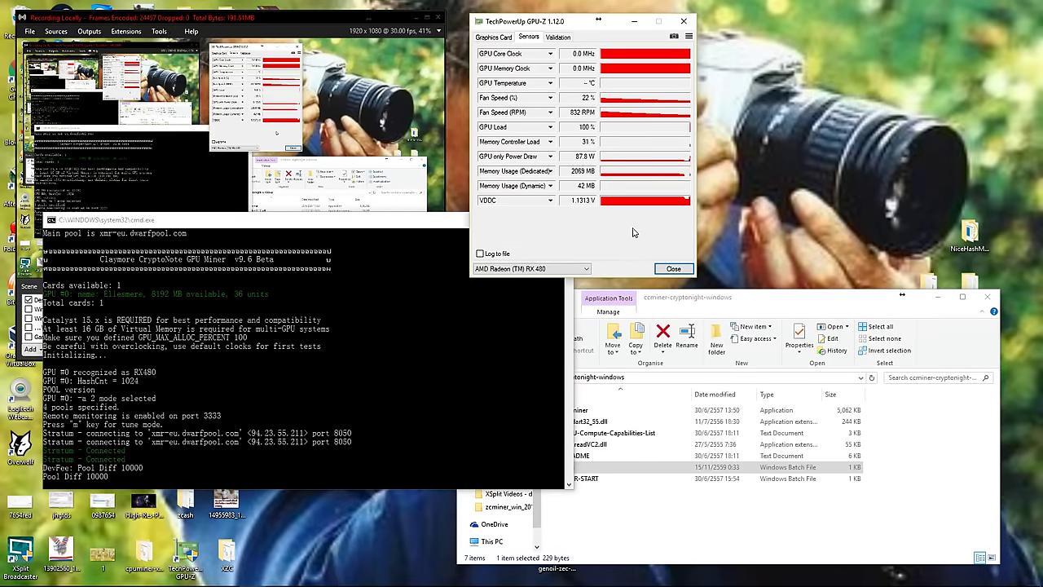
left_click(419, 224)
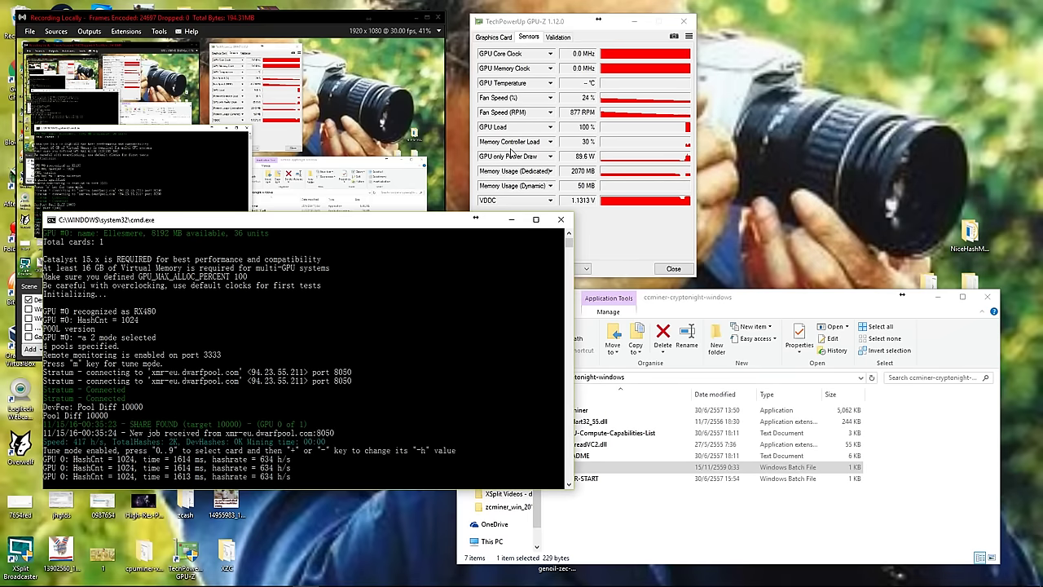
left_click(511, 219)
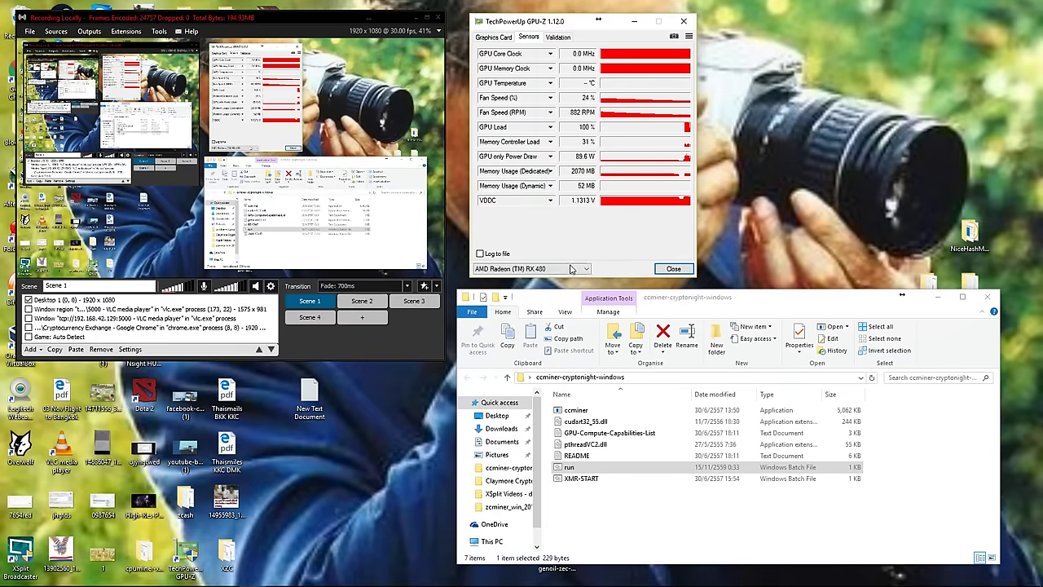
left_click(529, 268)
left_click(689, 517)
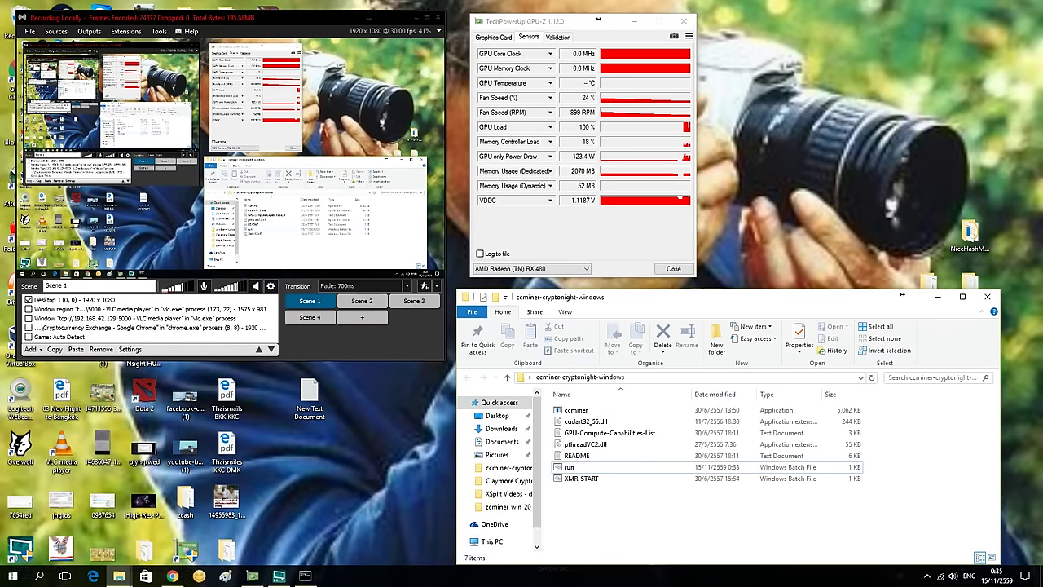
left_click(304, 576)
left_click(304, 576)
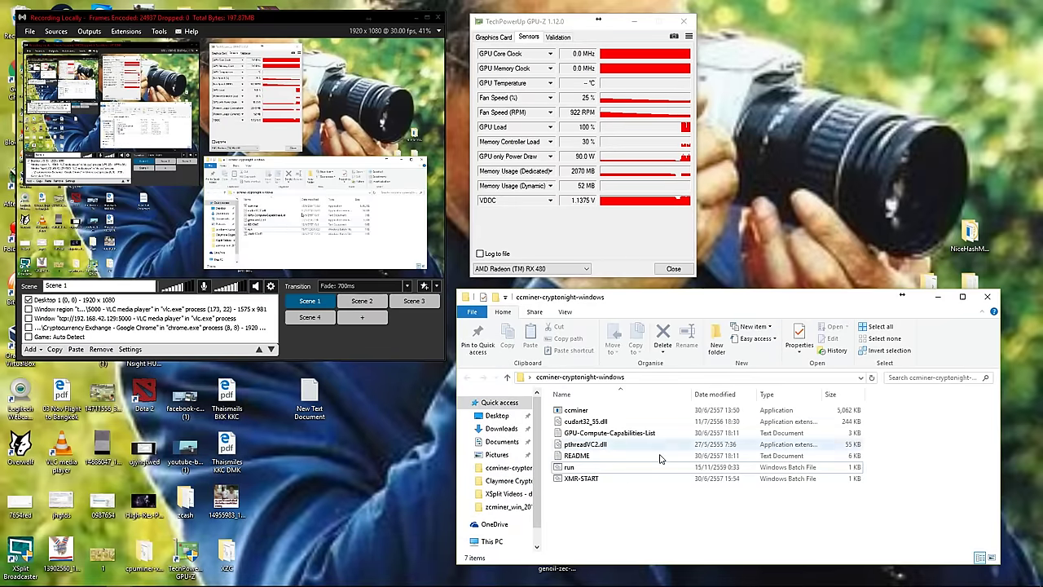
Start ccminer with the run batch file and move its console clear of the GPU-Z window.
left_click(611, 469)
double_click(612, 470)
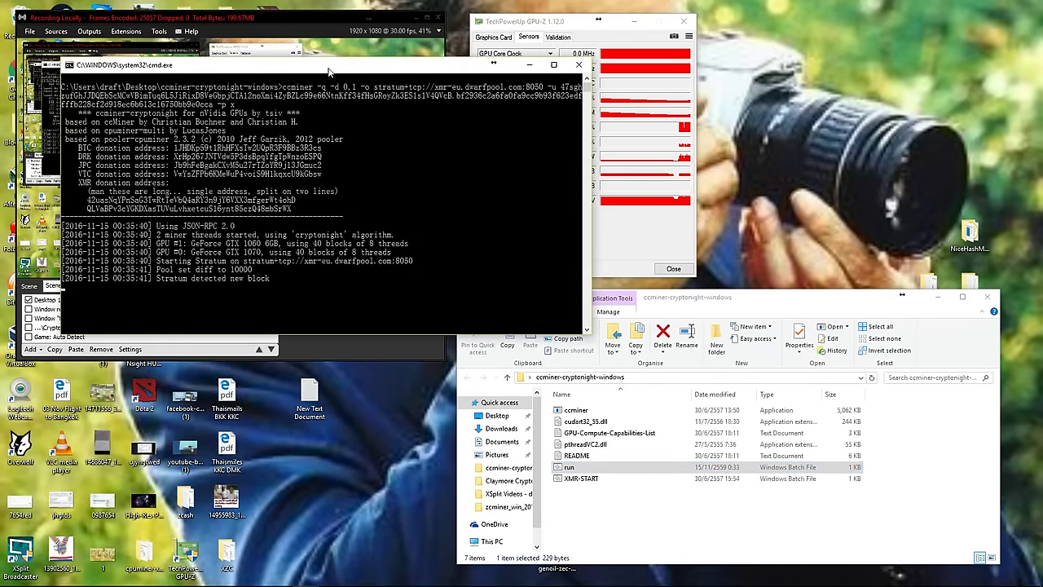
left_click_drag(331, 71, 740, 287)
Examine the GPU-Z sensors of the NVIDIA GeForce GTX 1070, including load, power consumption and VDDC.
left_click(636, 239)
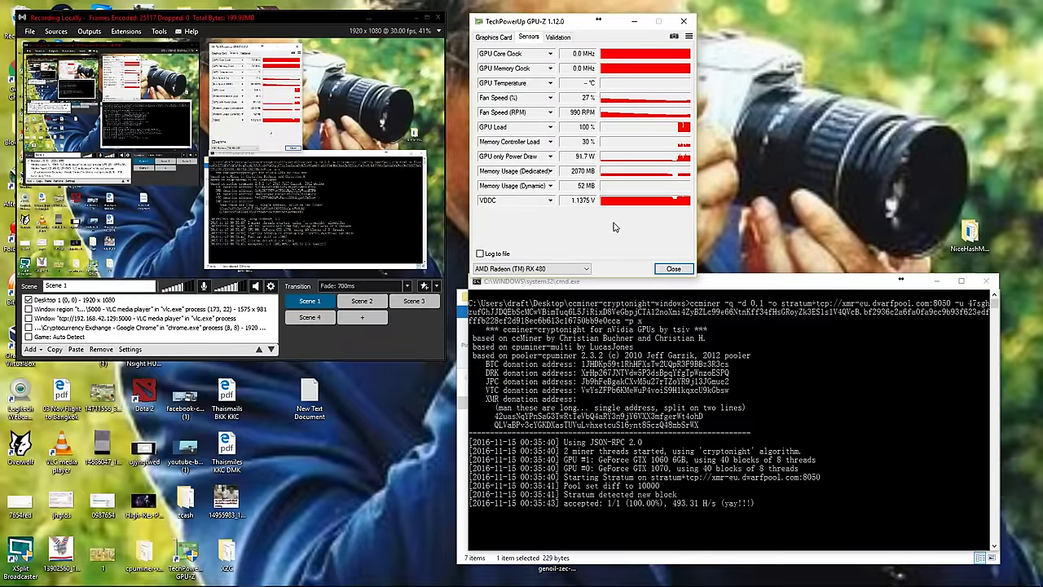
left_click(556, 269)
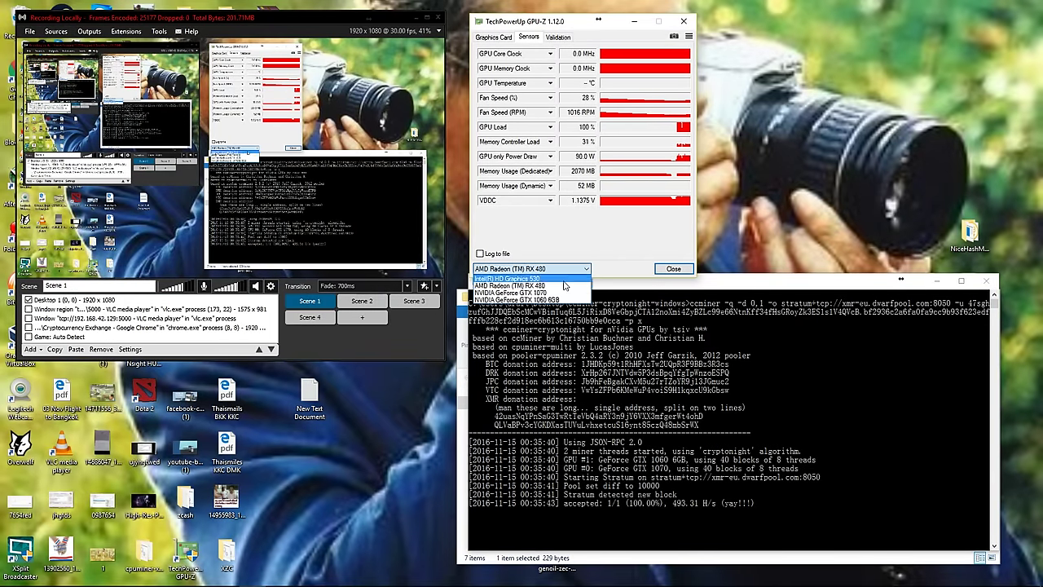
left_click(567, 290)
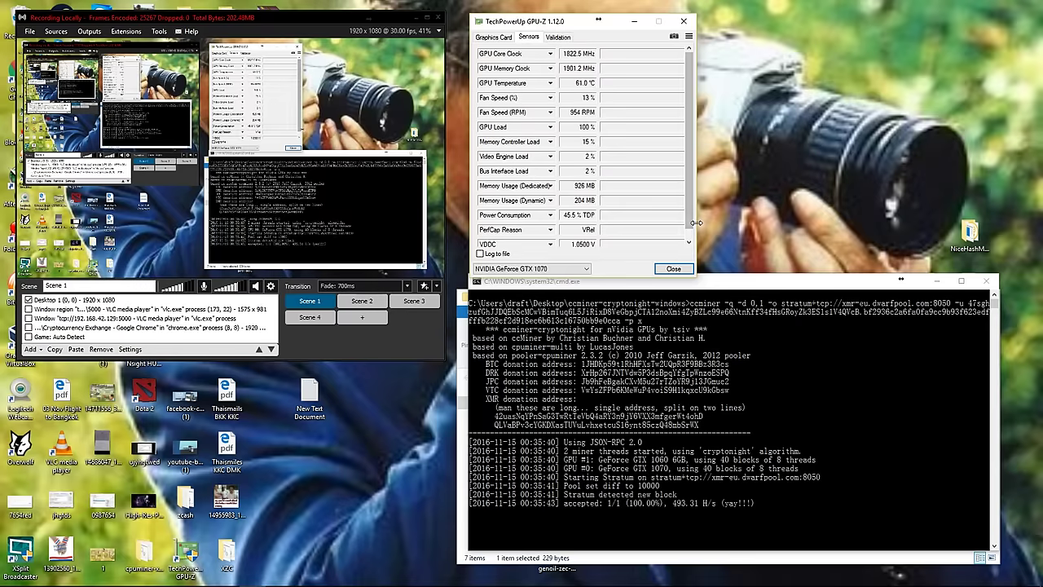
mouse_move(695, 226)
left_mouse_down()
mouse_move(709, 228)
mouse_move(700, 226)
left_mouse_up()
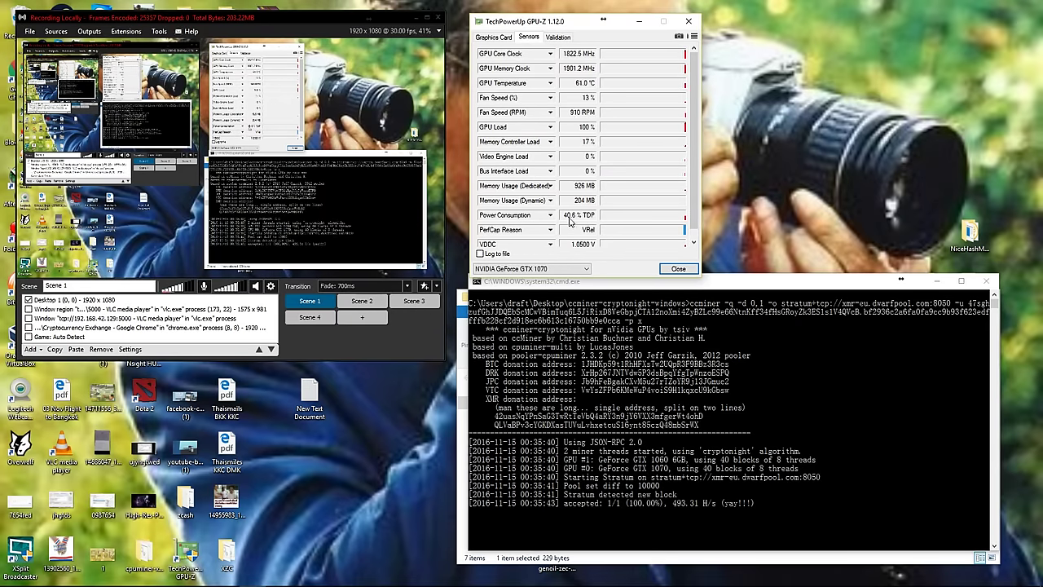
scroll(572, 187, "down", 1)
scroll(573, 187, "down", 1)
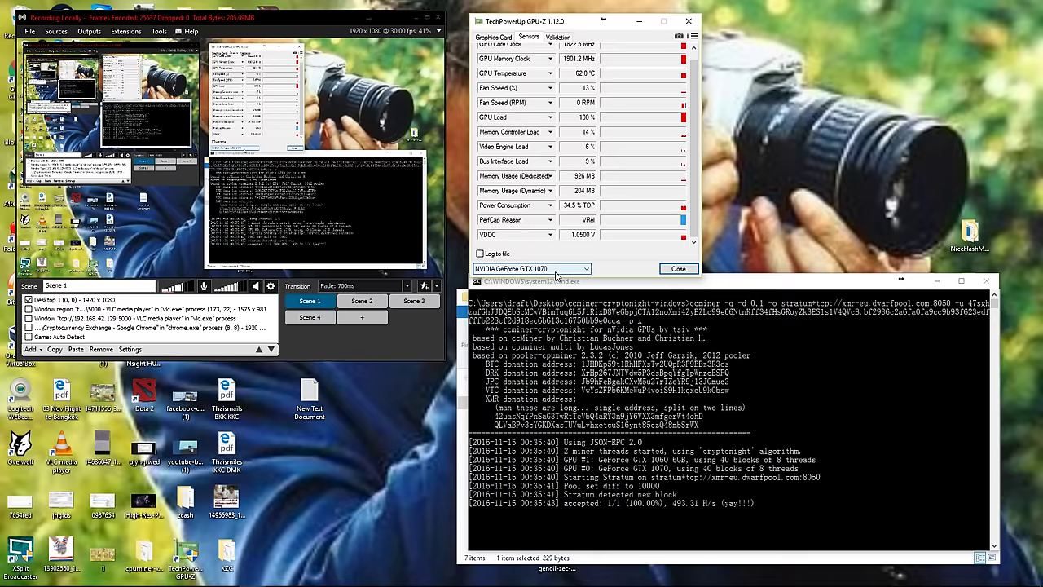
View the NVIDIA GeForce GTX 1060 6GB sensors in GPU-Z and return to the AMD Radeon (TM) RX 480.
left_click(555, 271)
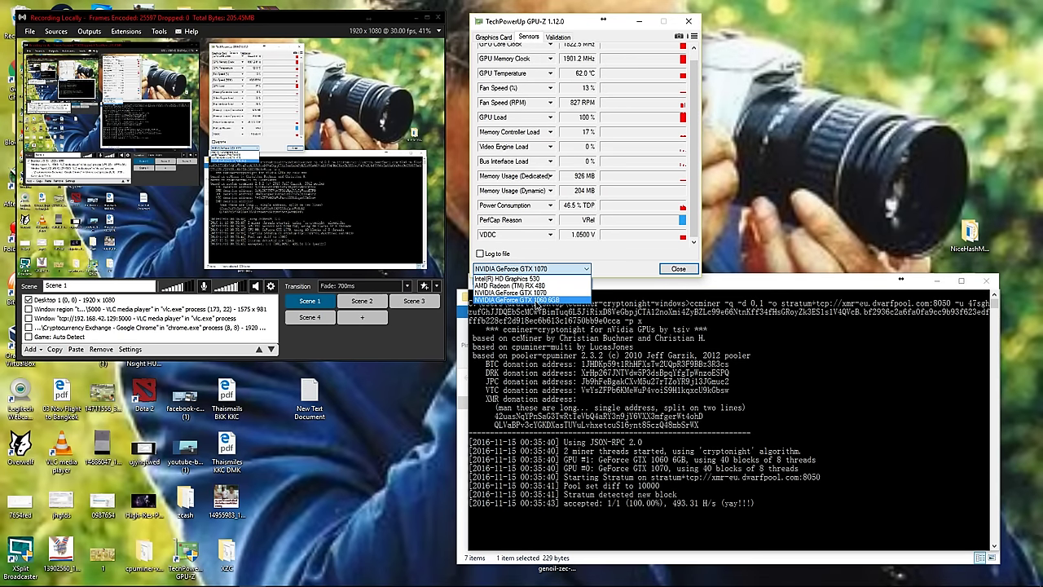
left_click(538, 301)
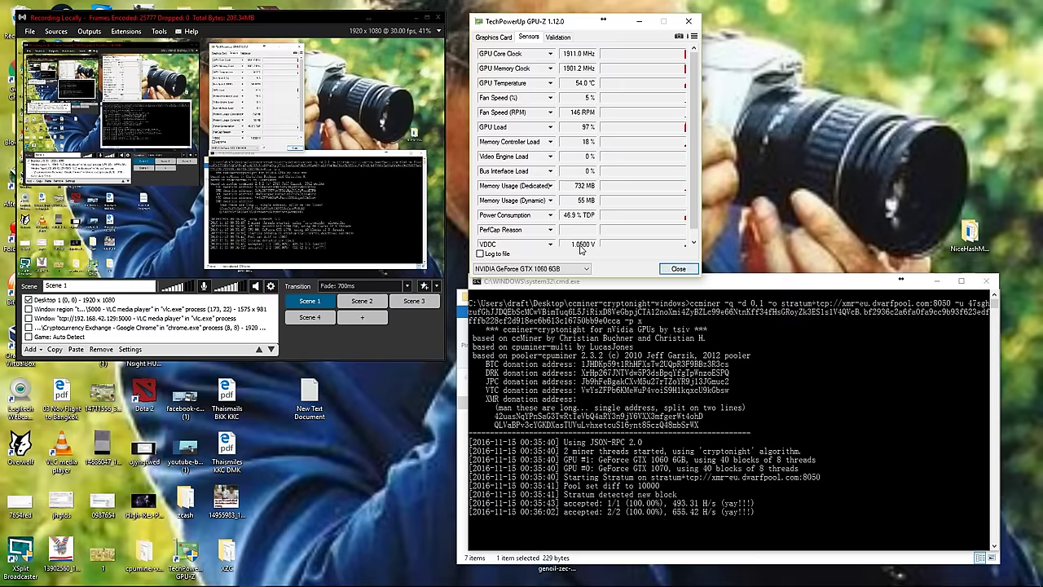
left_click(570, 268)
left_click(530, 295)
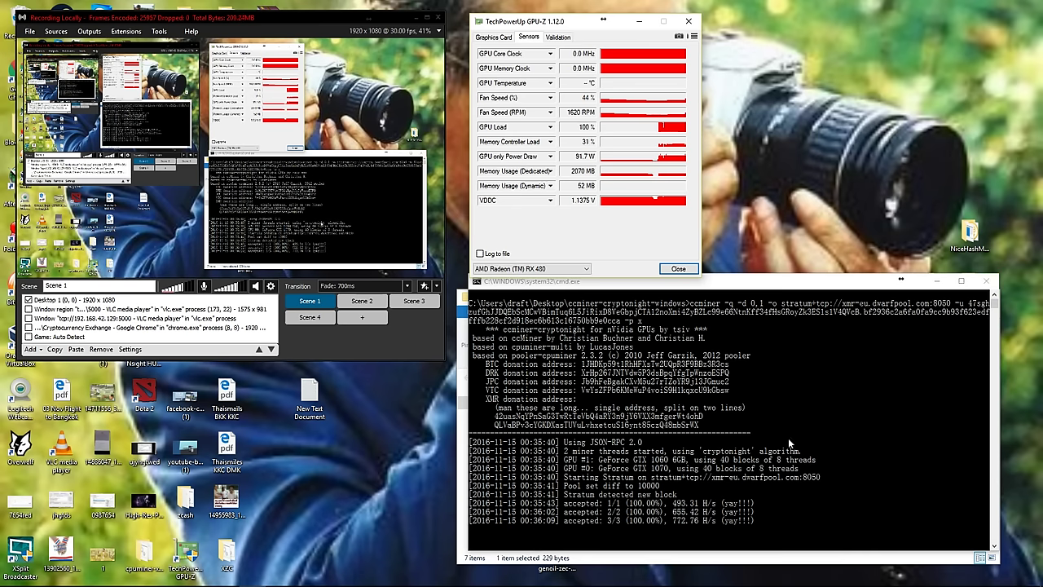
Stop ccminer and open the run batch file in the ccminer-cryptonight-windows folder for editing.
left_click(986, 283)
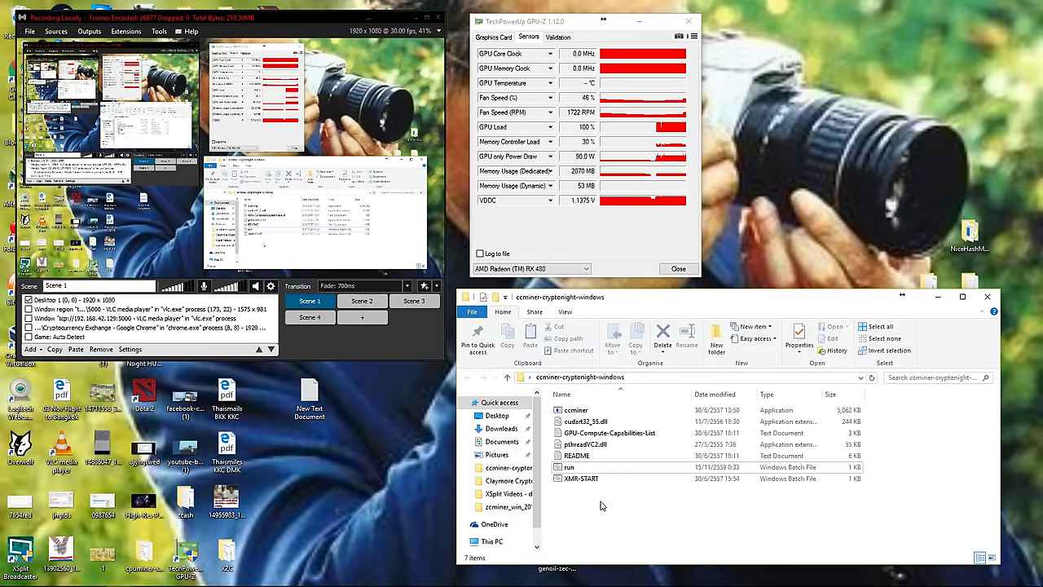
right_click(574, 465)
left_click(574, 465)
left_click(574, 467)
right_click(575, 468)
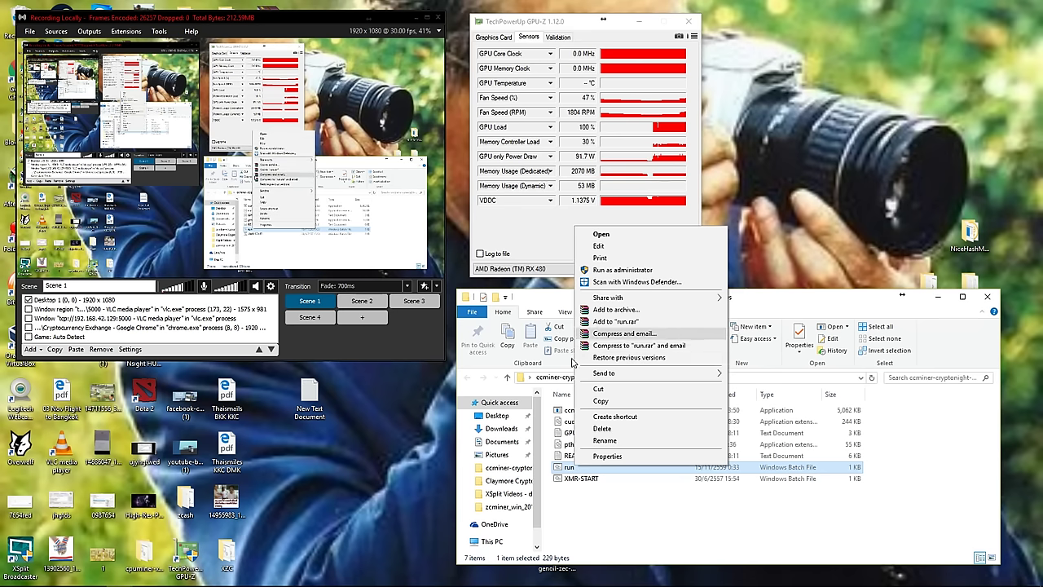
left_click(578, 471)
right_click(577, 470)
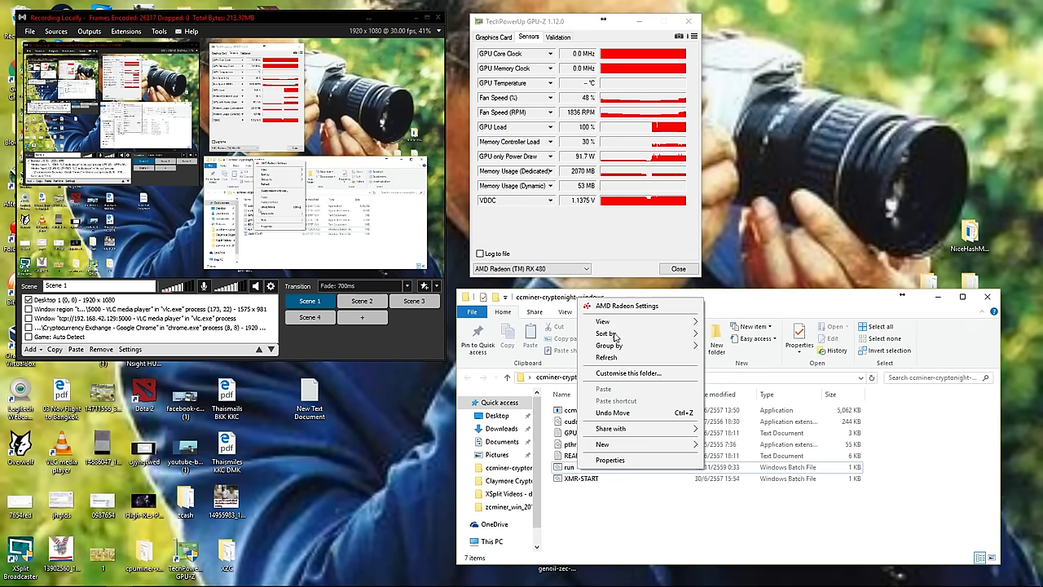
left_click(568, 470)
right_click(568, 471)
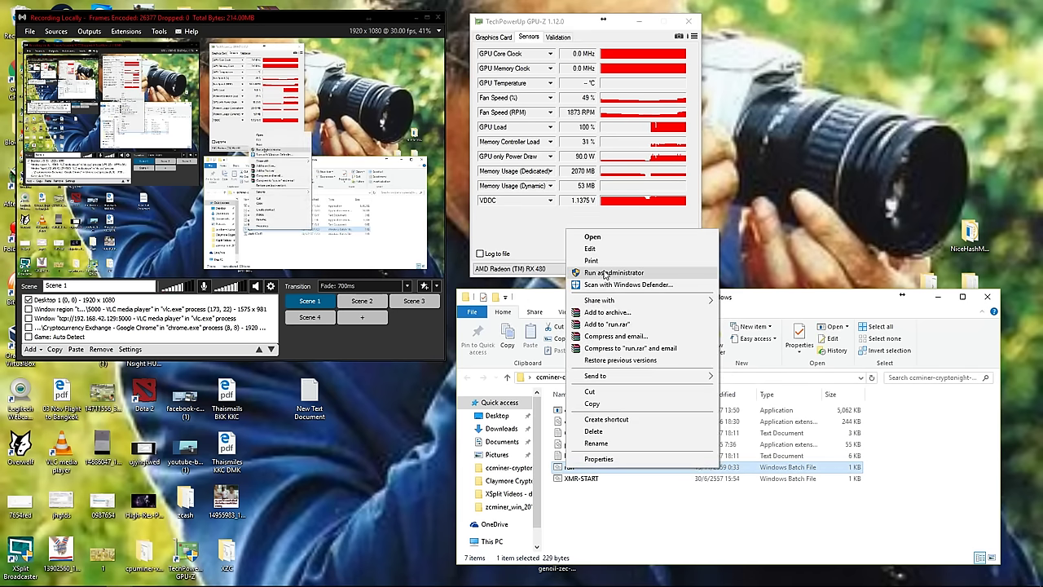
left_click(582, 249)
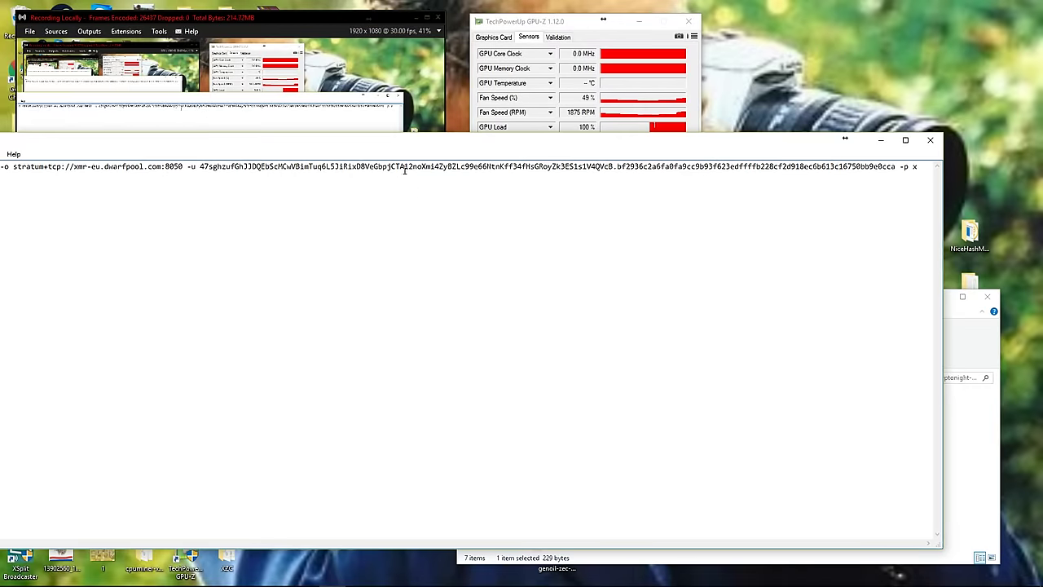
Insert the -t option after the device list -d 0,1 in the ccminer command.
left_click_drag(435, 145, 537, 132)
left_click(109, 160)
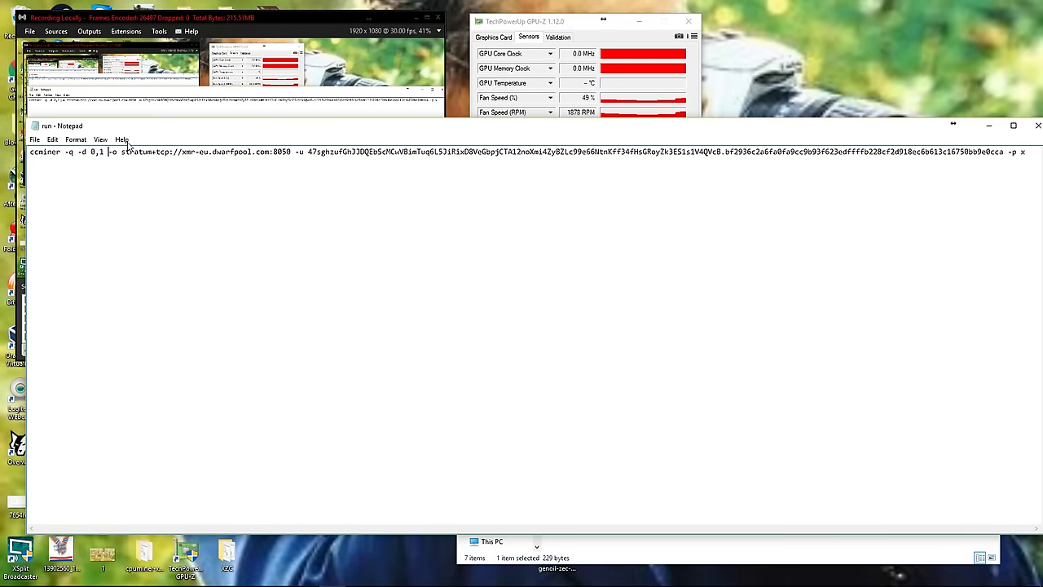
type("-t")
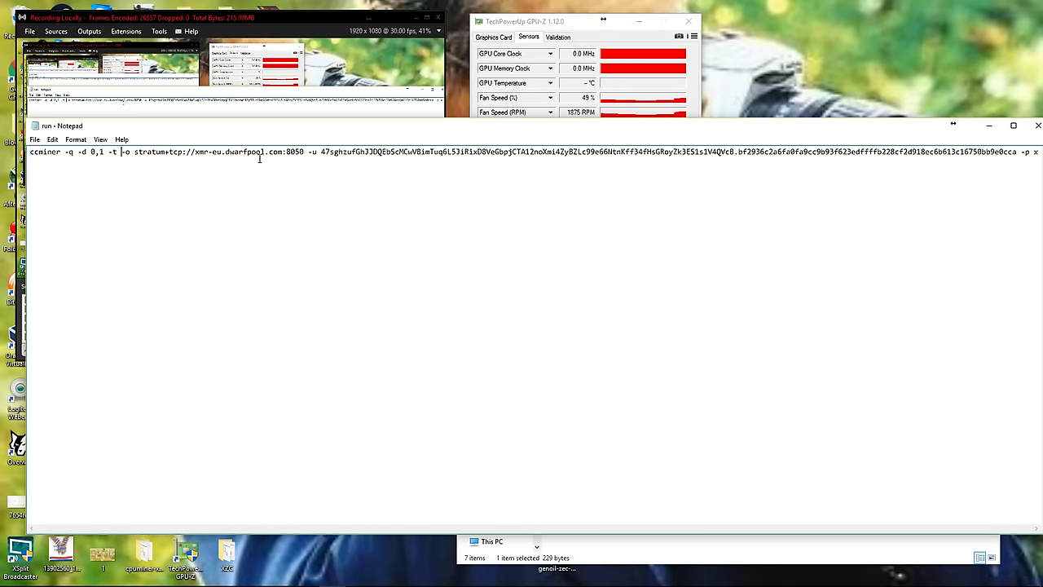
Examine the command-line options in the ccminer README file, including the -t threads entry.
left_click_drag(600, 130, 630, 462)
left_click_drag(681, 232, 671, 138)
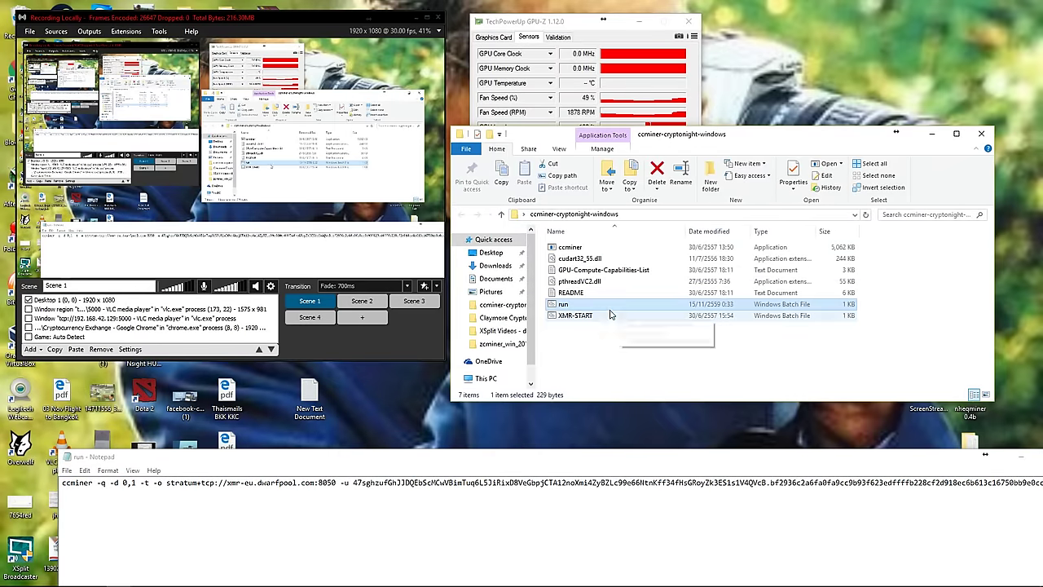
double_click(575, 292)
left_click_drag(356, 140, 534, 115)
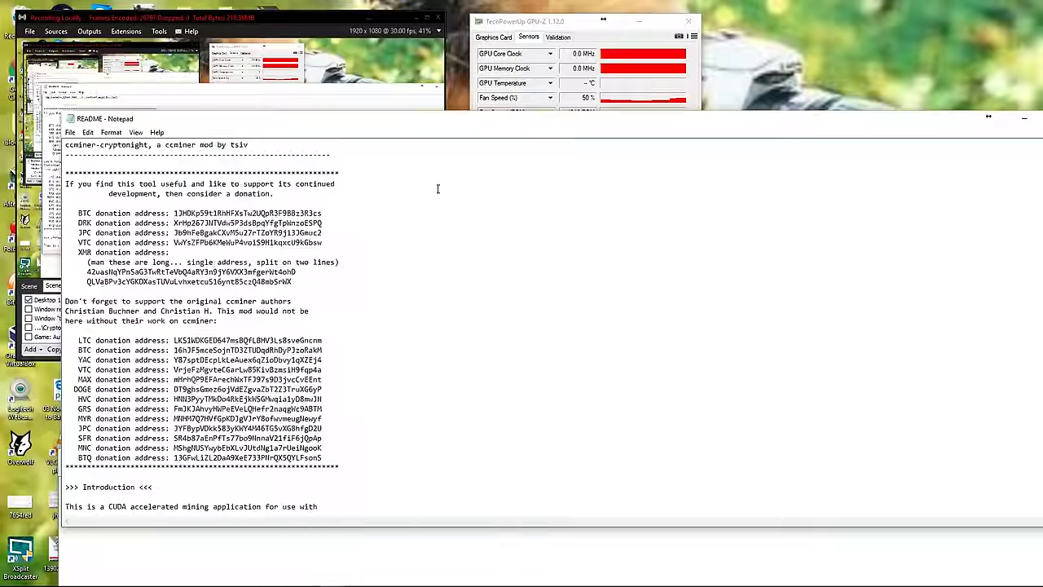
scroll(152, 311, "down", 10)
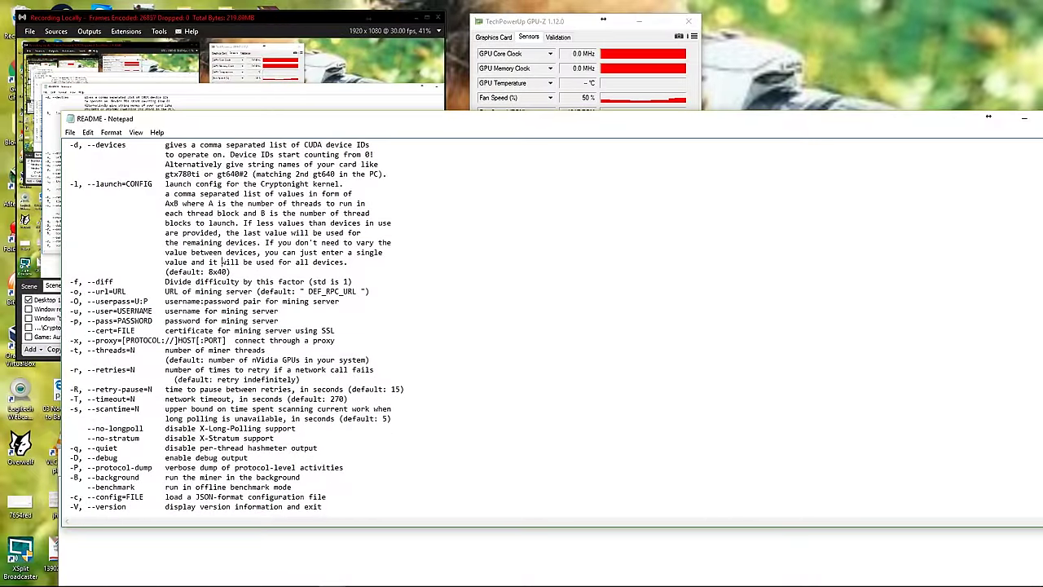
scroll(203, 397, "down", 1)
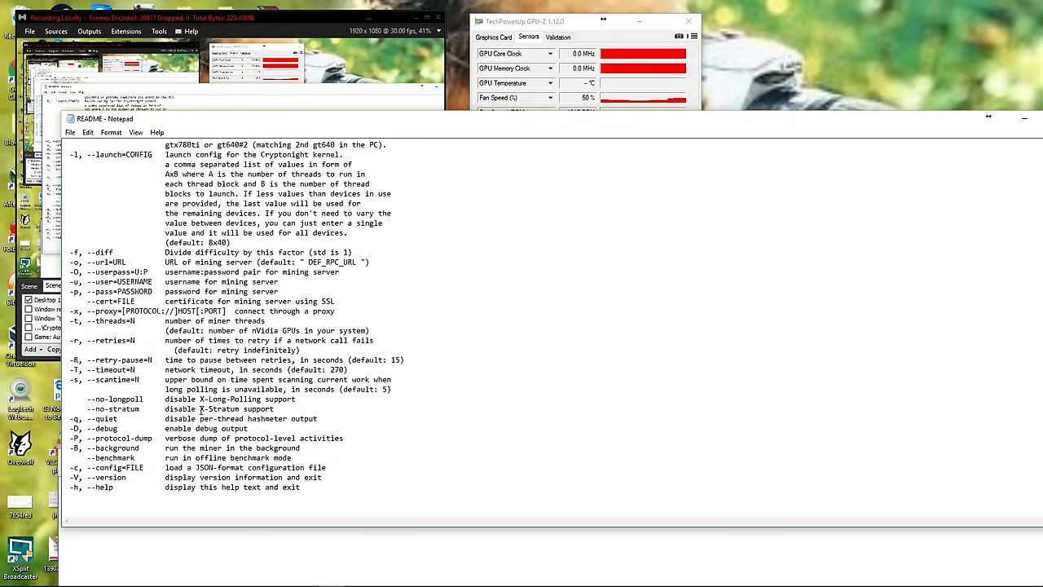
scroll(208, 397, "down", 3)
scroll(213, 397, "up", 7)
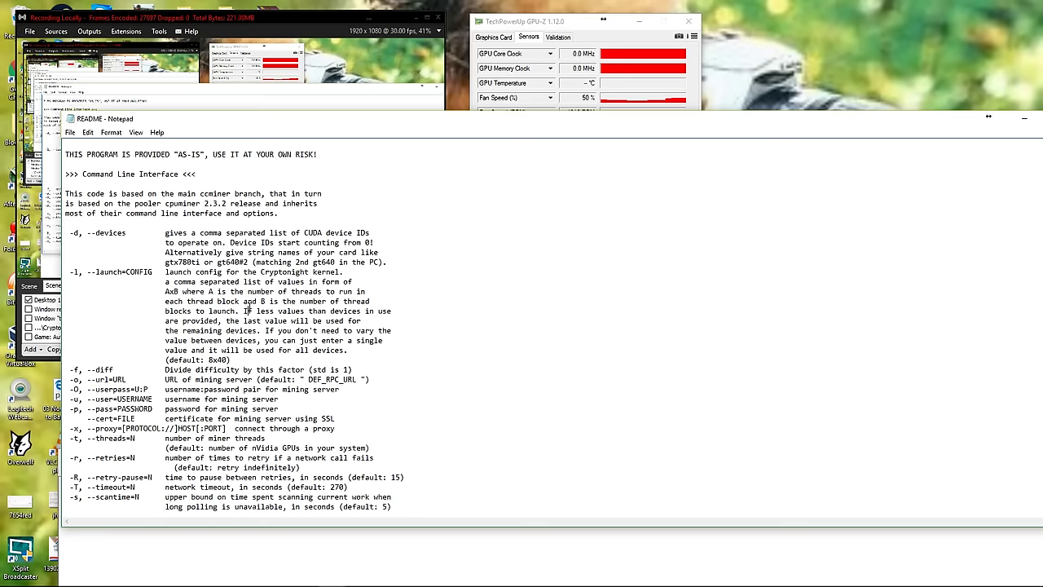
scroll(610, 254, "down", 10)
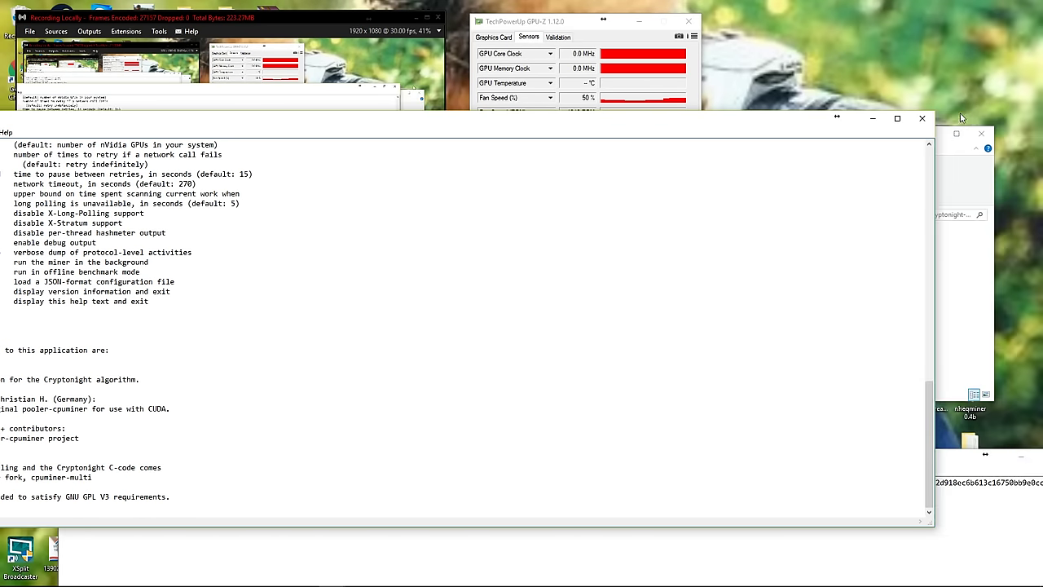
key("alt+F4")
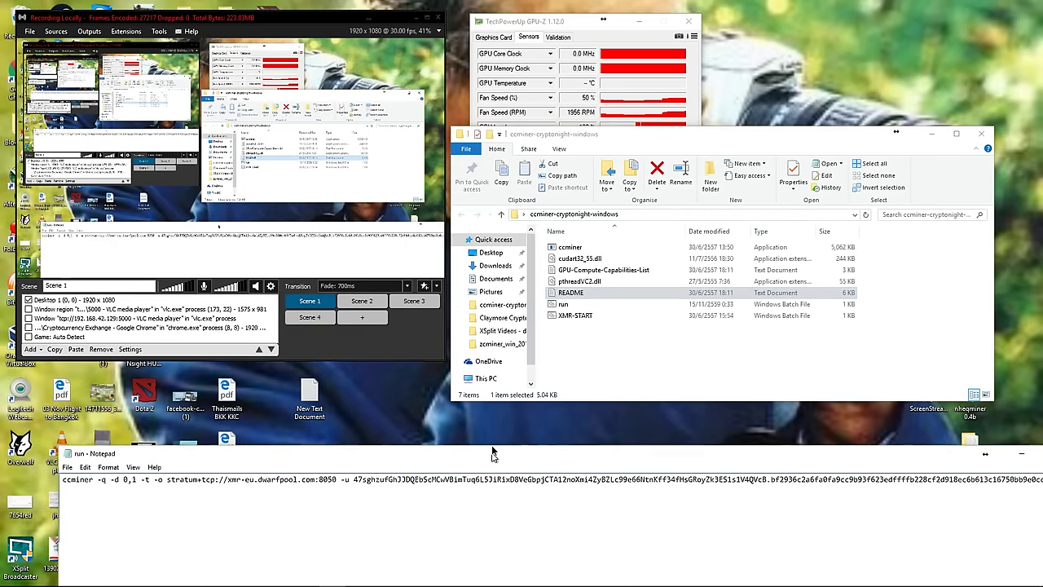
Try running ccminer with the -t option set to 12 in the run batch file.
left_click_drag(492, 456, 469, 224)
type("12")
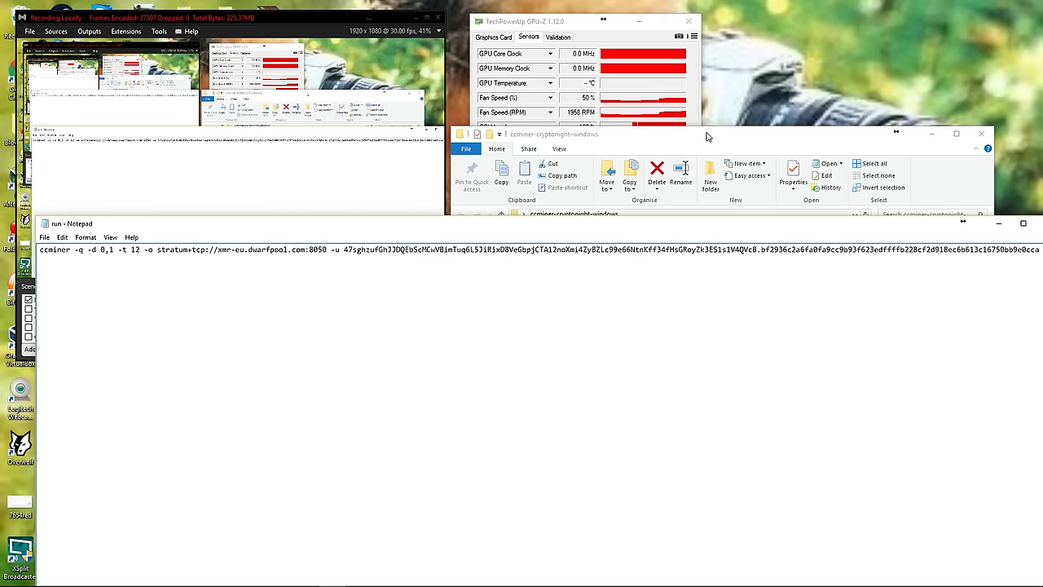
left_click_drag(694, 230, 448, 256)
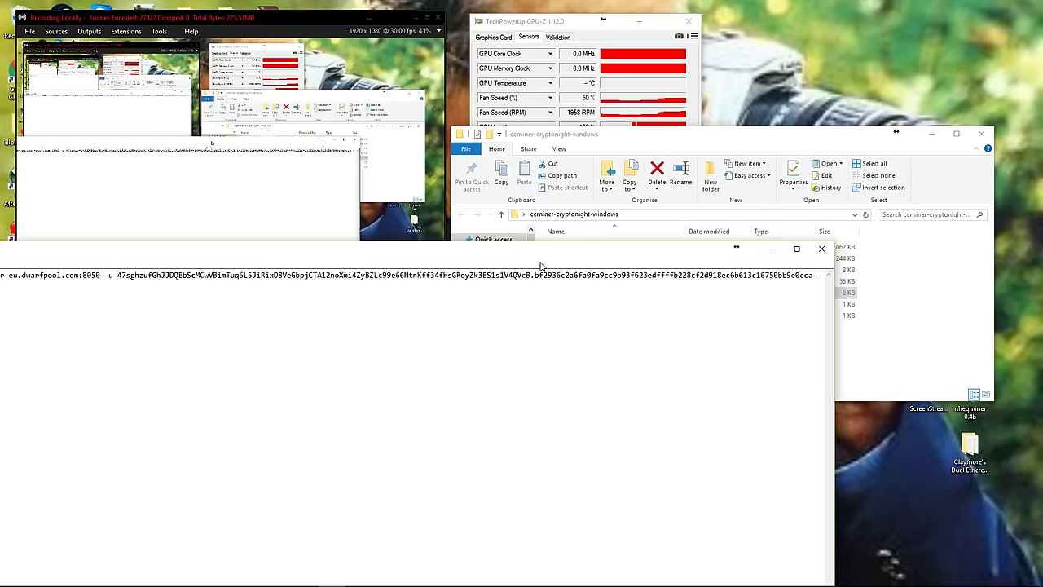
left_click(820, 247)
double_click(595, 305)
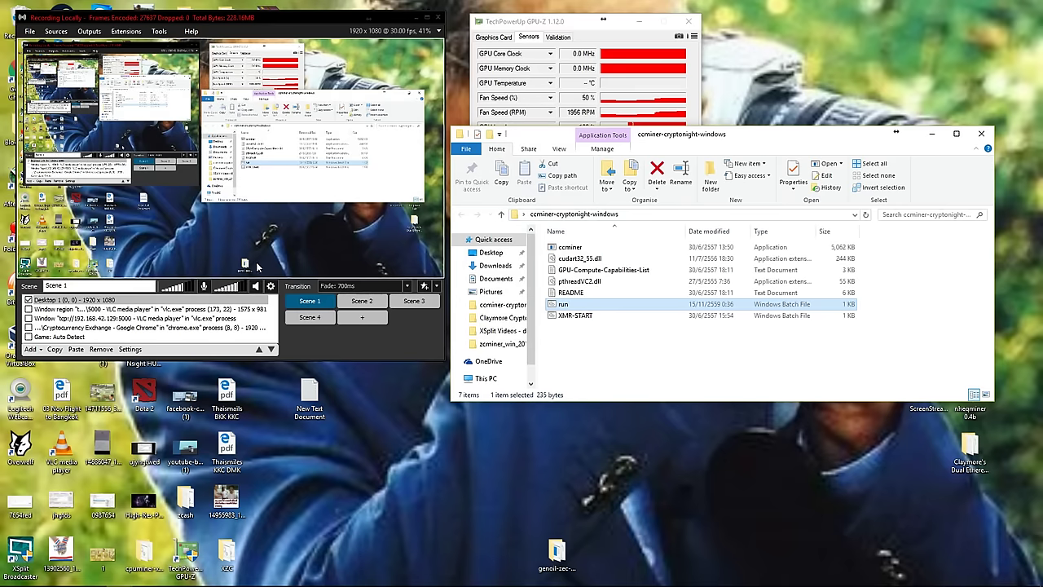
Reopen the run batch file for editing and remove the -t 12 option from the ccminer command.
right_click(566, 305)
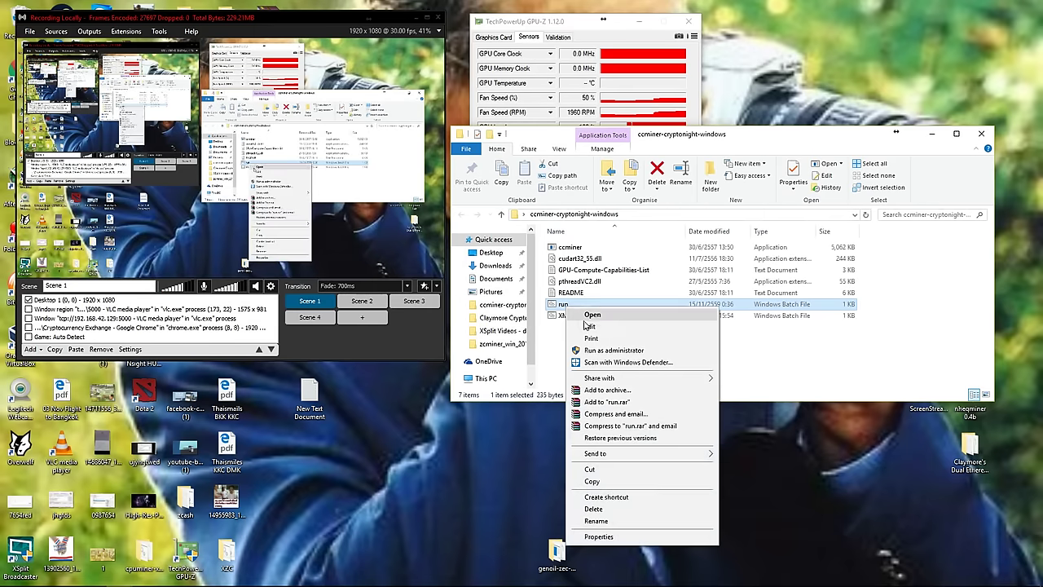
left_click(589, 326)
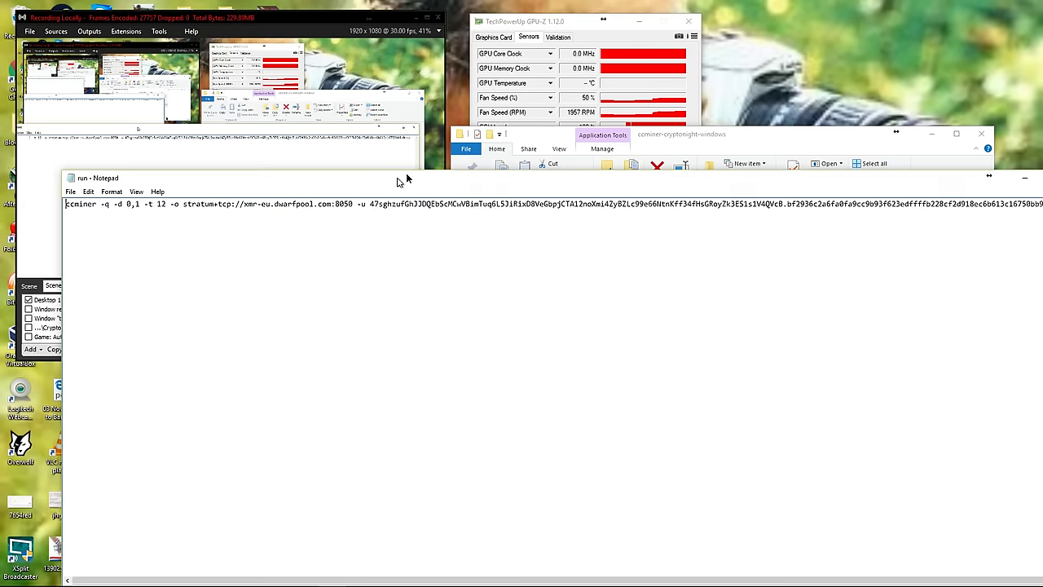
key("BackSpace")
key("BackSpace")
key("BackSpace")
key("BackSpace")
key("BackSpace")
key("BackSpace")
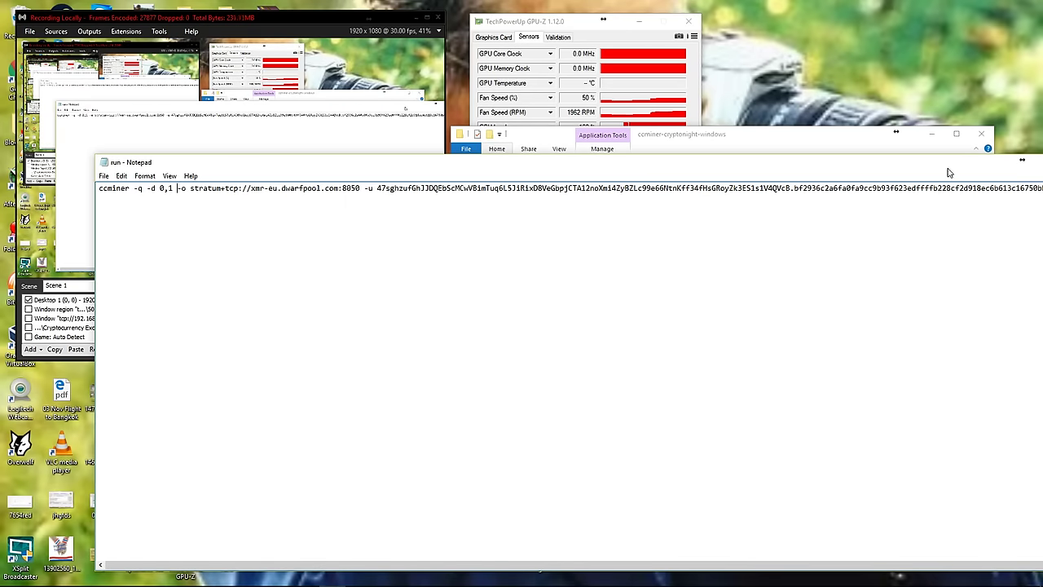
Save and close the run batch file, start ccminer from it and minimize its console window.
left_click_drag(948, 170, 712, 182)
left_click(845, 177)
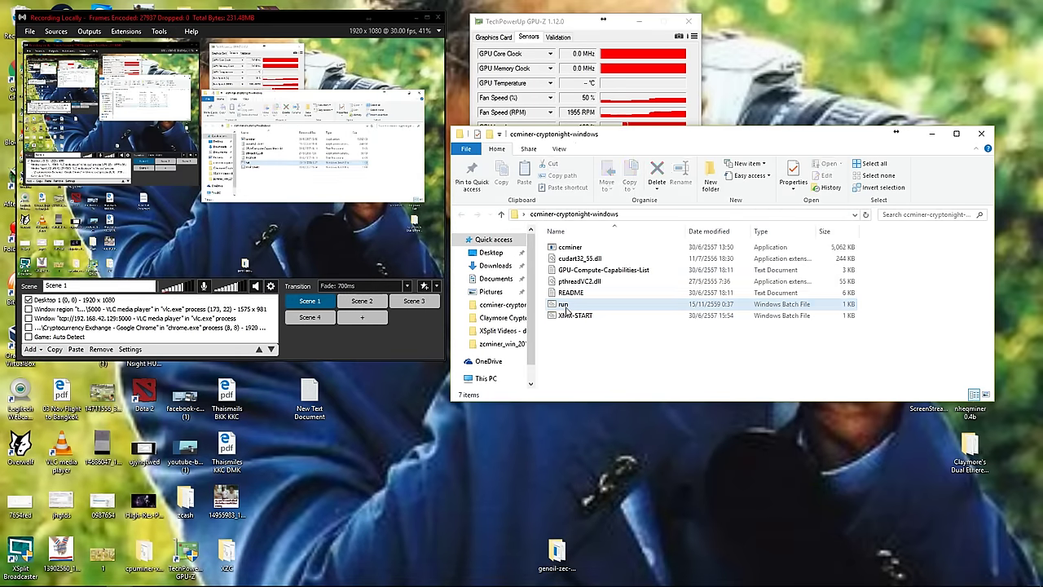
double_click(564, 305)
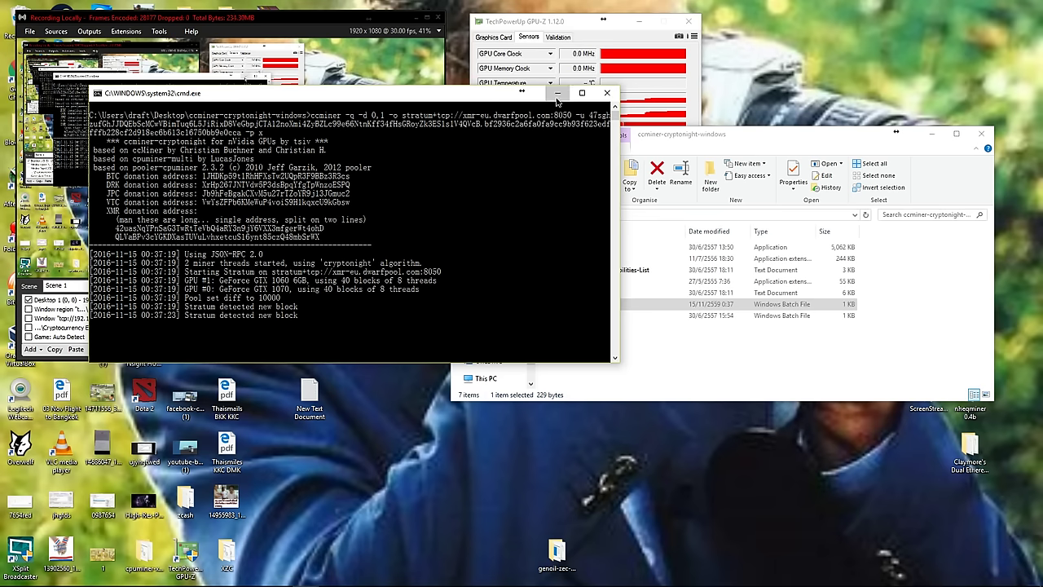
left_click(557, 93)
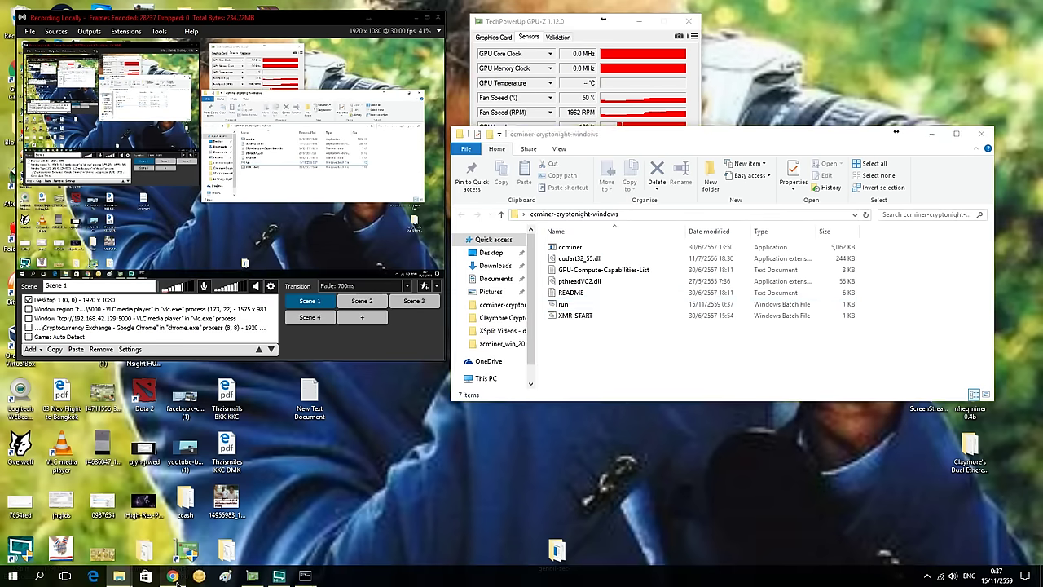
Switch to Chrome, refresh the Dwarfpool Monero account page and review its earnings, status and share rounds.
left_click(199, 574)
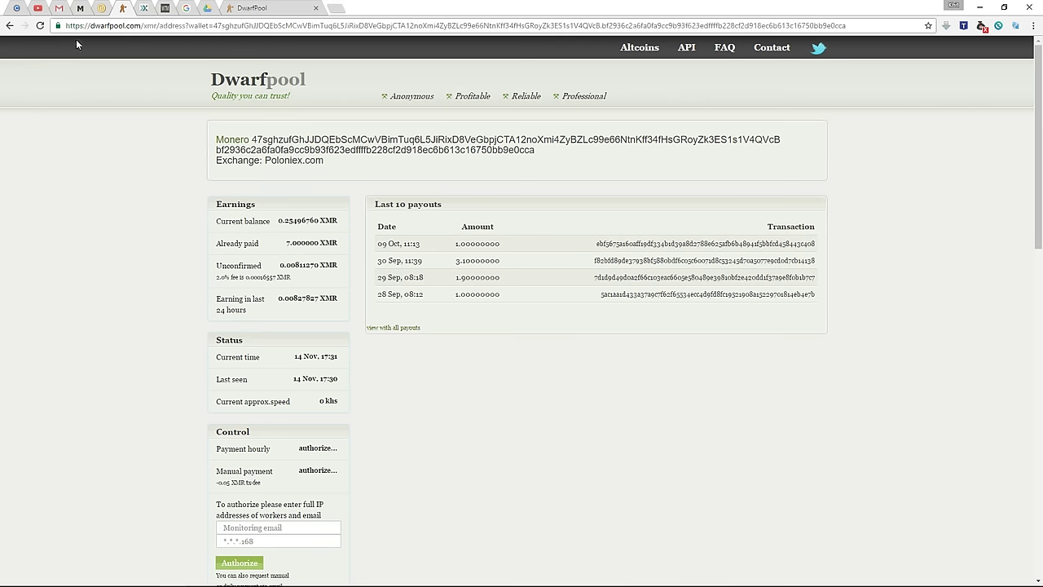
left_click(40, 28)
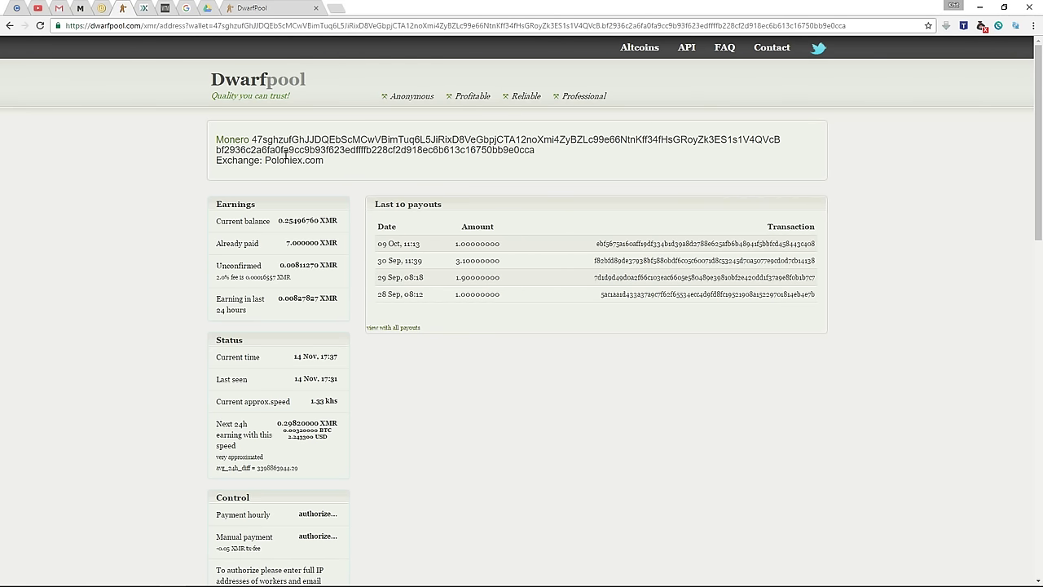
scroll(353, 138, "down", 3)
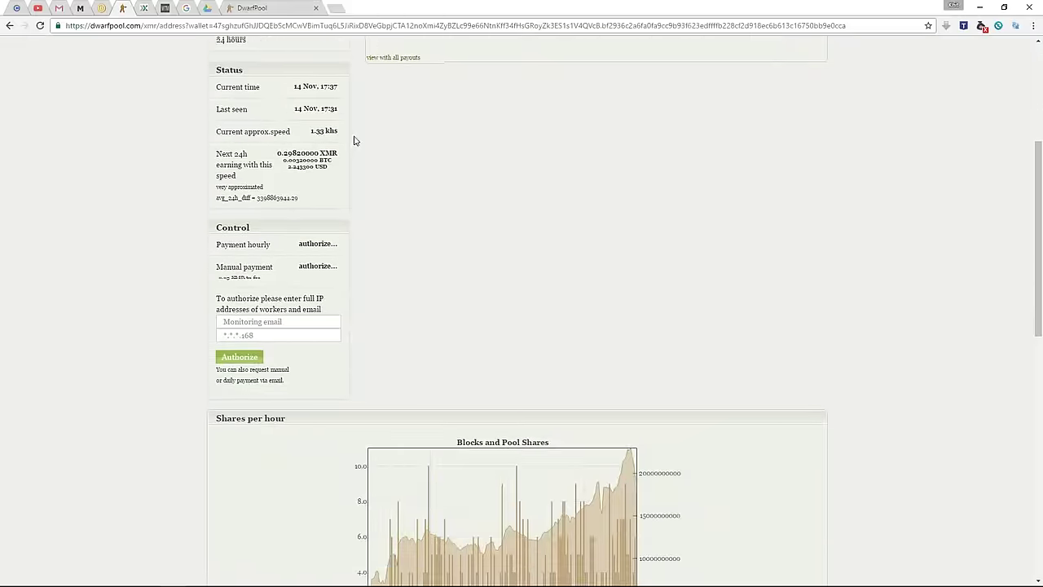
scroll(184, 82, "up", 3)
scroll(280, 318, "down", 3)
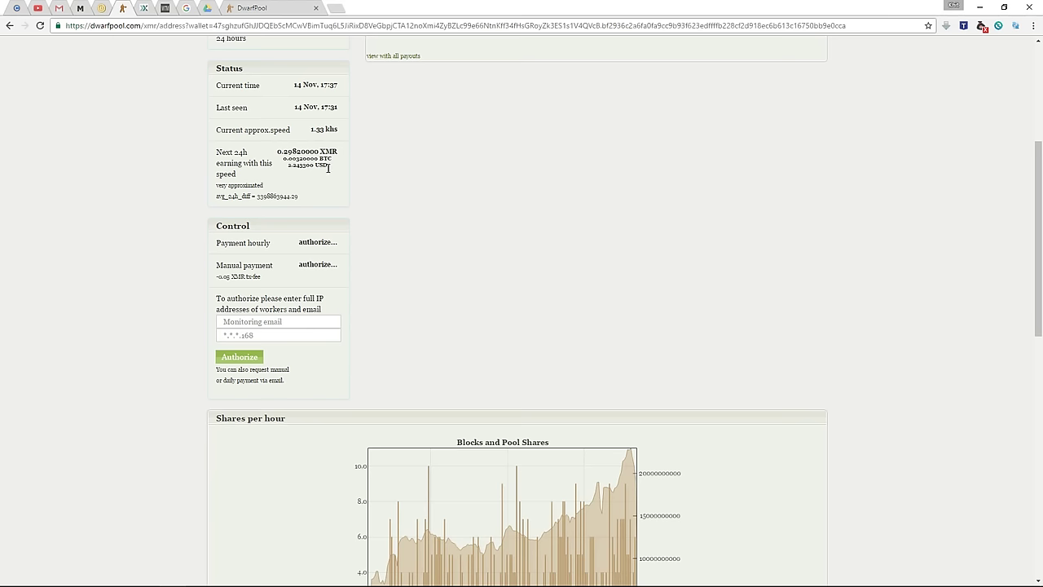
scroll(421, 175, "up", 1)
scroll(106, 299, "down", 10)
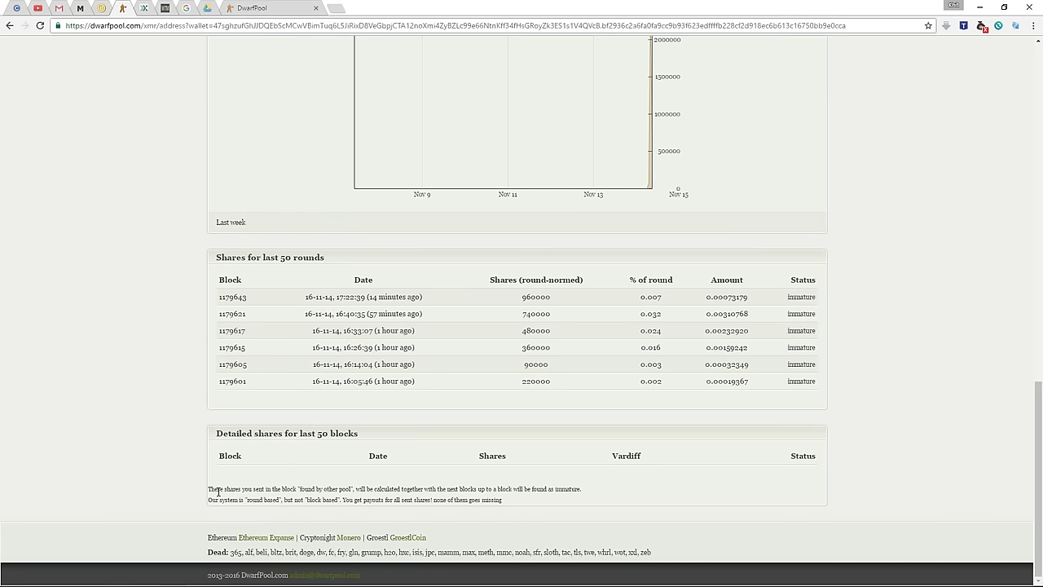
scroll(355, 432, "up", 15)
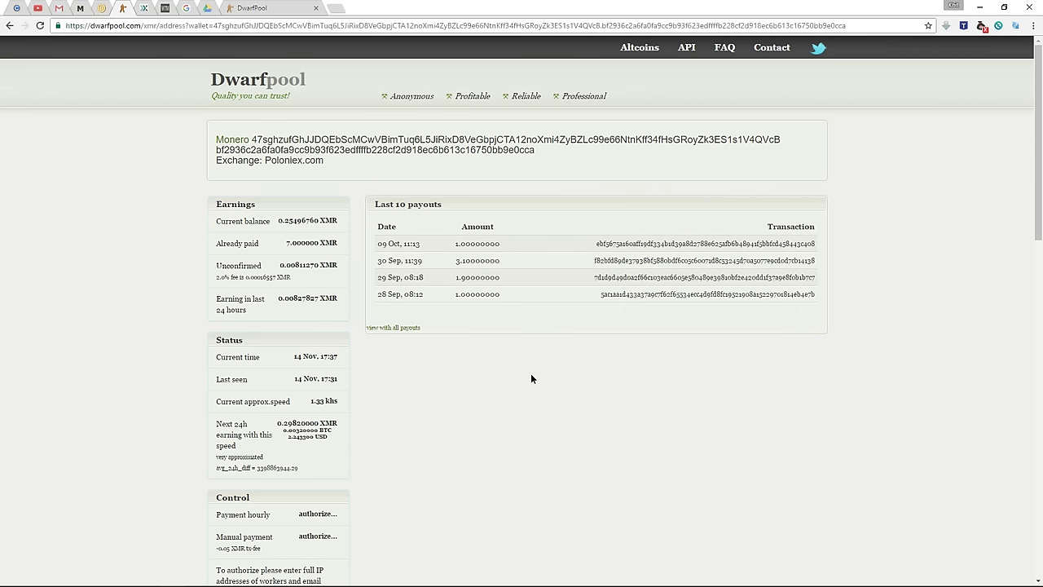
Close the general DwarfPool tab, set the CryptoNight power to 100 W on WhatToMine and recalculate profitability.
middle_click(263, 8)
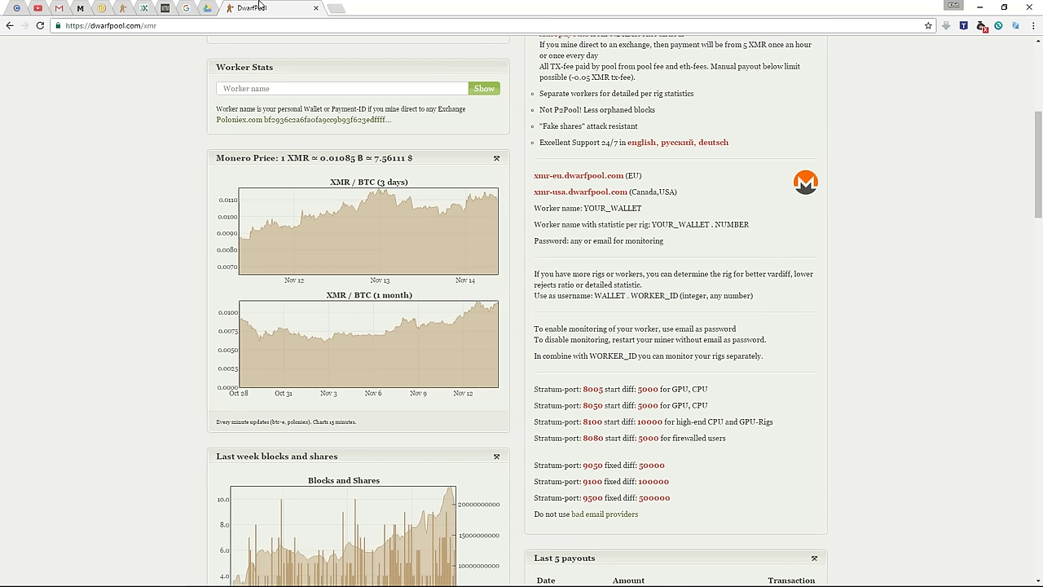
left_click(174, 7)
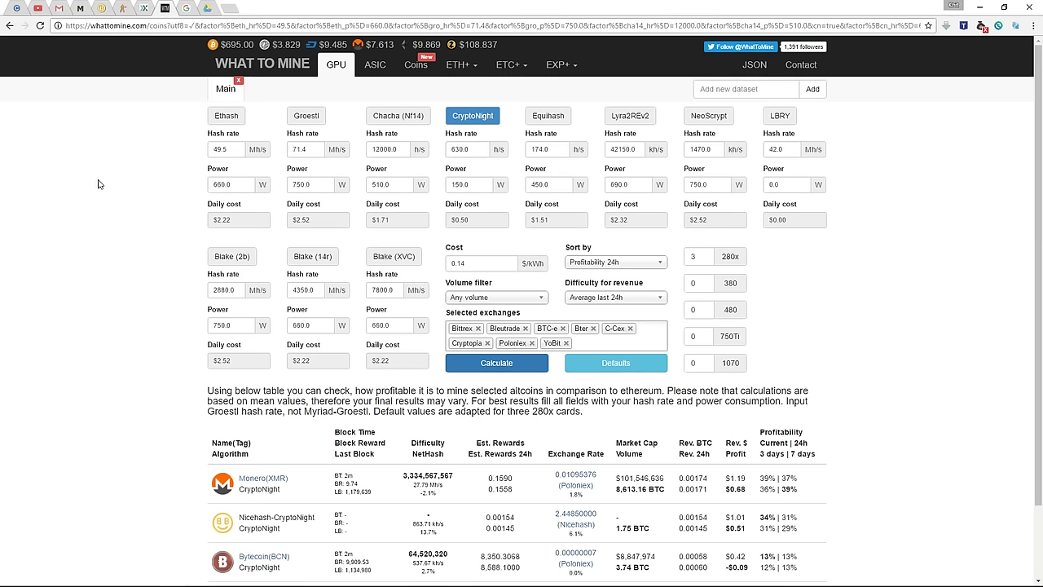
left_click(472, 152)
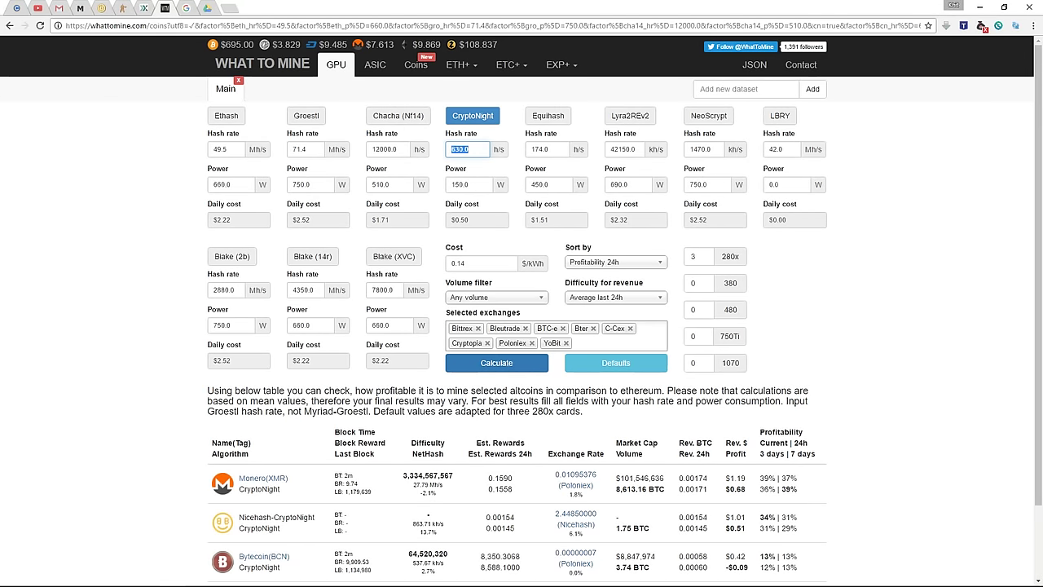
left_click(484, 185)
left_click_drag(484, 185, 425, 188)
type("10")
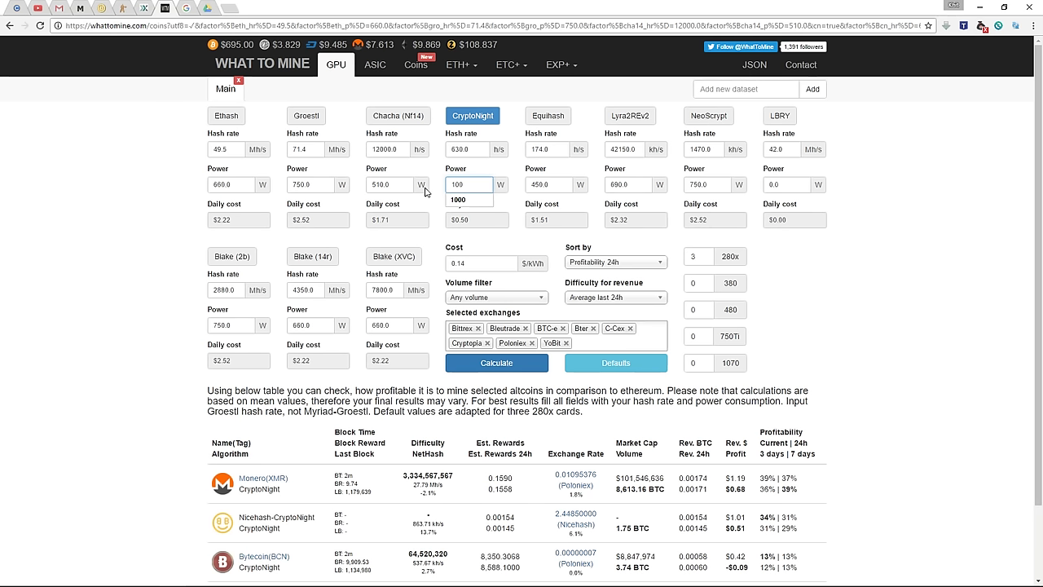
left_click(471, 265)
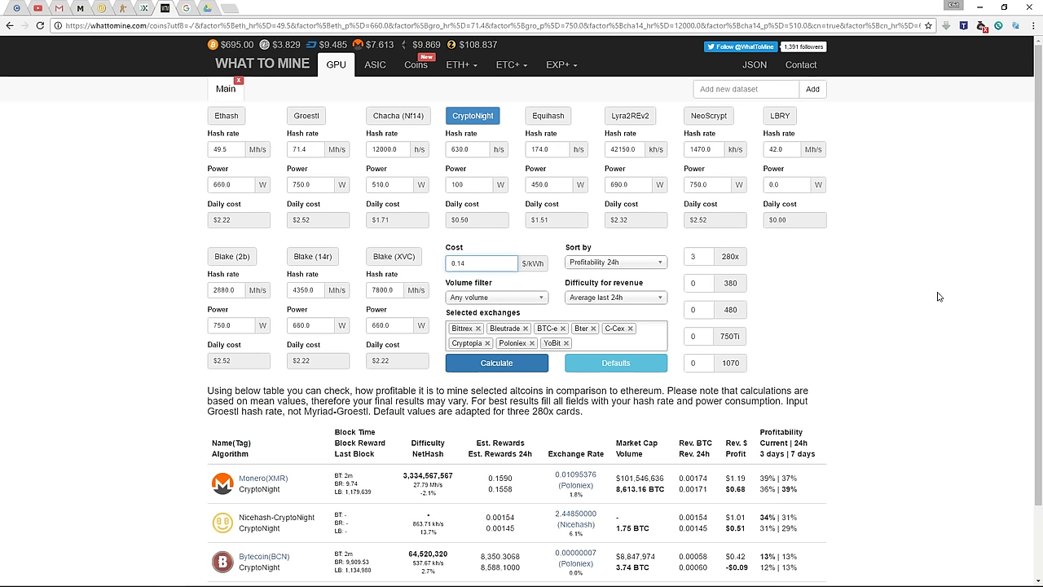
left_click(503, 373)
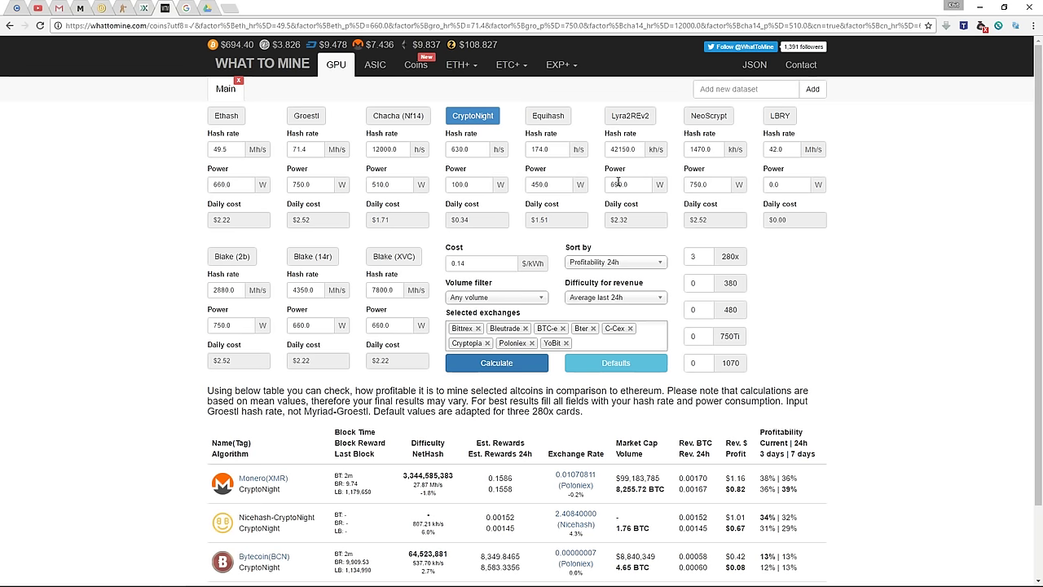
Check the daily revenue and profit of Monero in the WhatToMine results table.
scroll(119, 221, "down", 1)
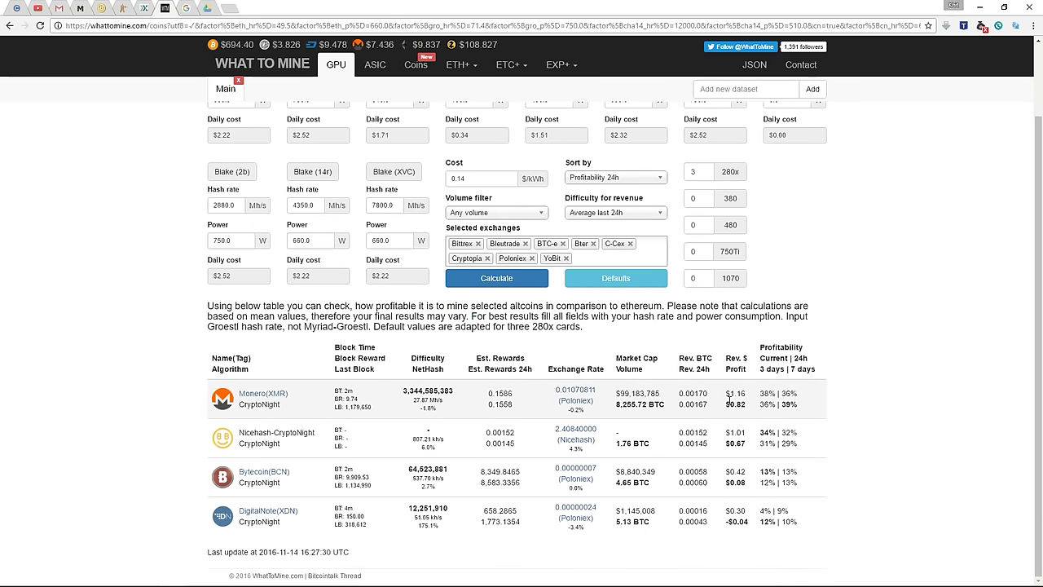
left_click_drag(730, 393, 747, 405)
left_click(731, 409)
left_click_drag(731, 407, 745, 405)
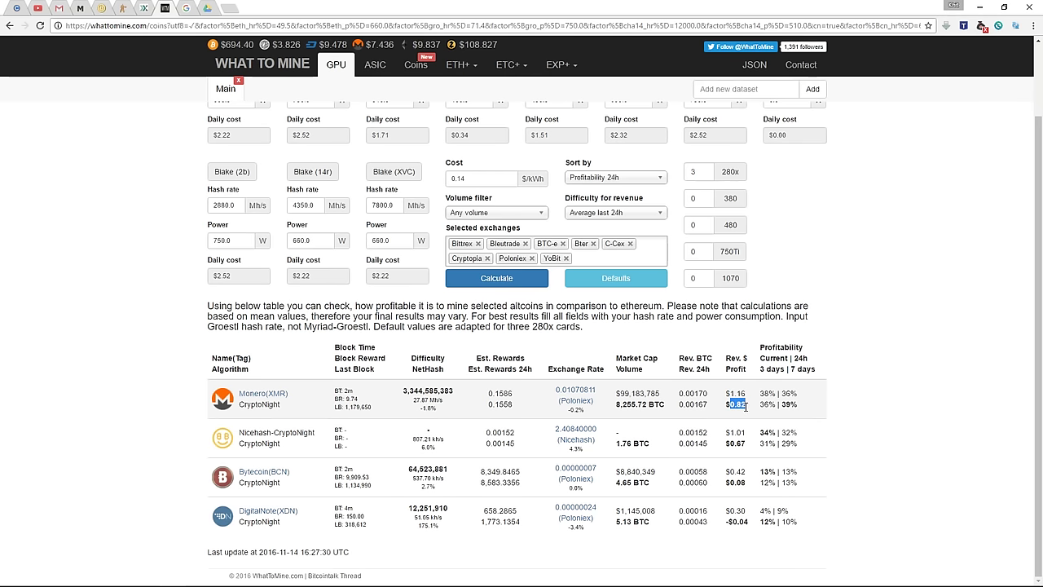
left_click(903, 340)
scroll(903, 340, "up", 1)
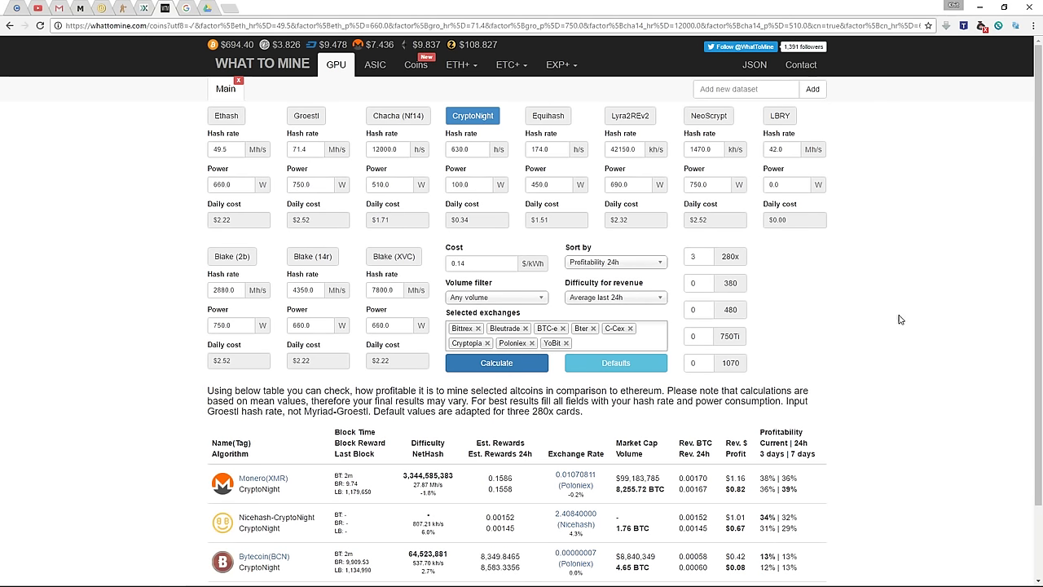
Deselect CryptoNight, select Ethash instead and set the Ethash hash rate to 24.5 Mh/s.
left_click(475, 119)
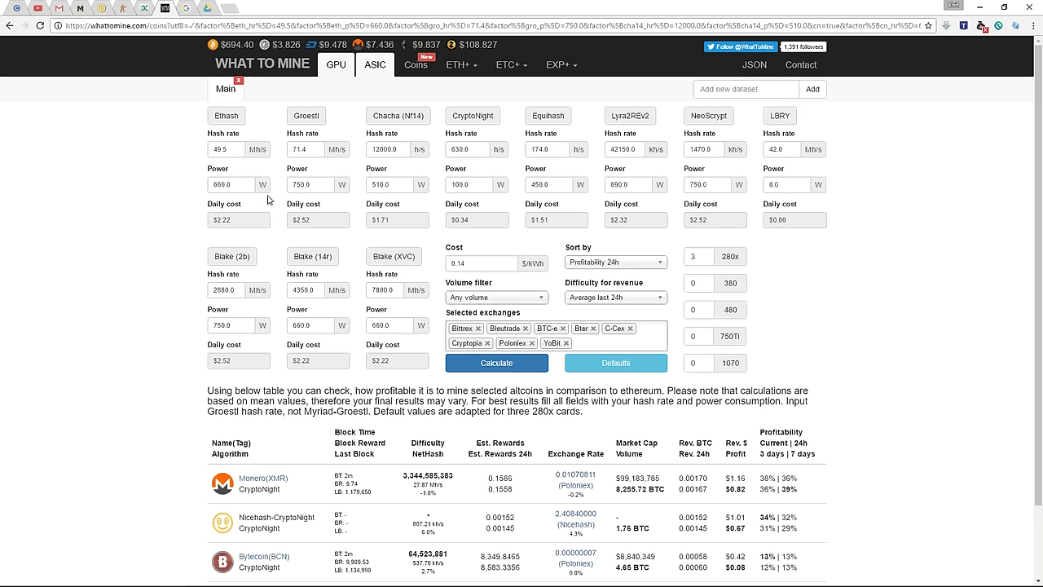
left_click(228, 121)
left_click_drag(235, 150, 184, 153)
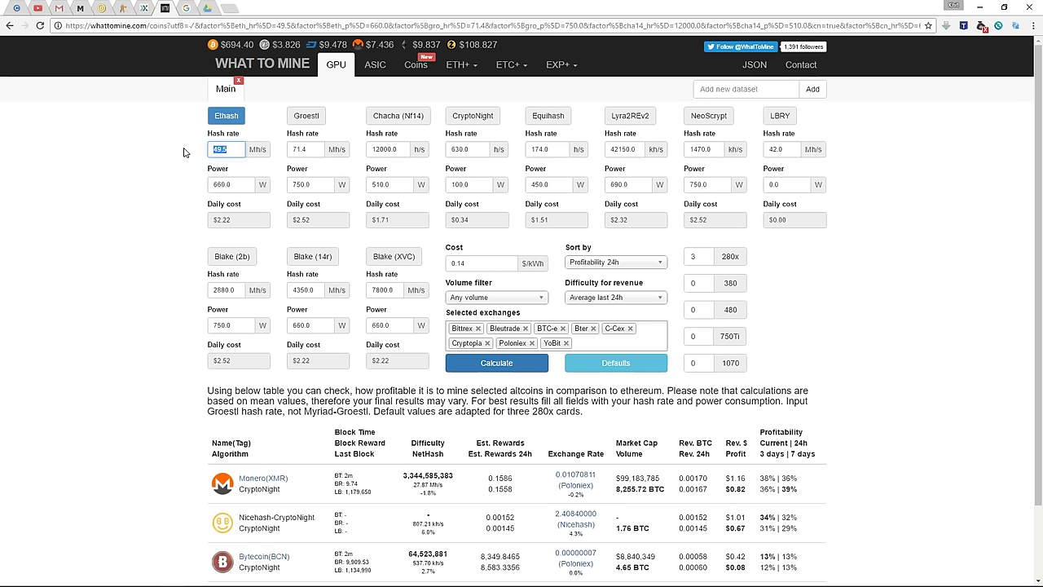
type("24.8")
type(".5")
key("Tab")
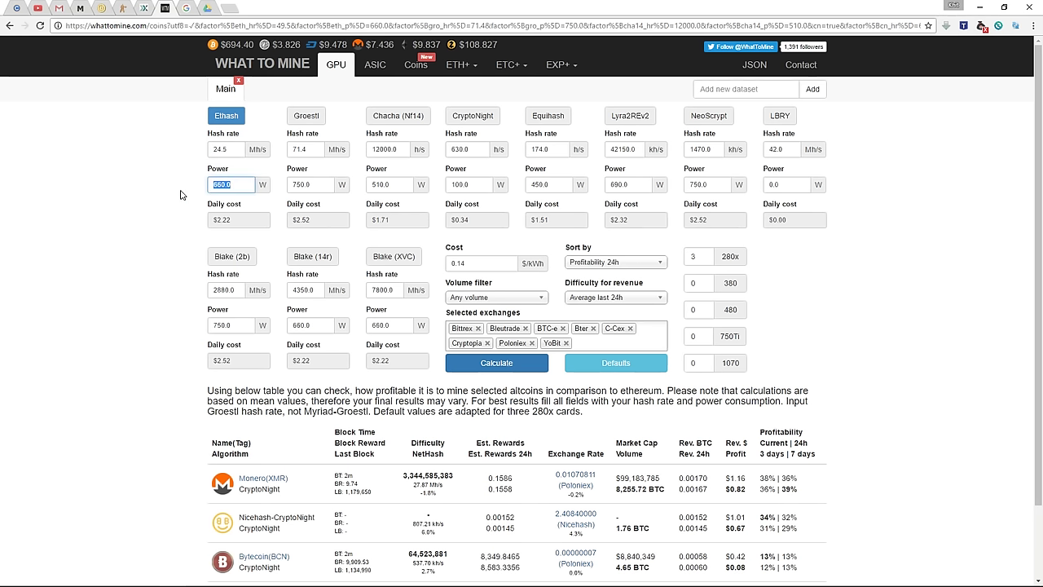
Set the Ethash power to 150 W and recalculate the coin profitability.
type("150")
left_click(543, 366)
left_click(513, 366)
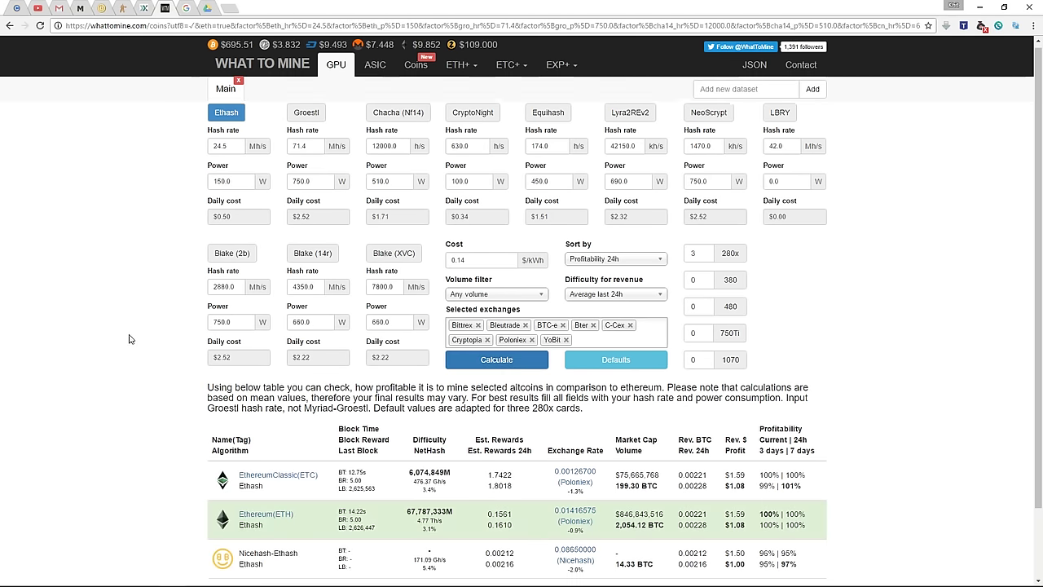
Examine the Ethash coins' revenue and profit in the WhatToMine results table against the entered hash rate and power.
scroll(129, 339, "down", 1)
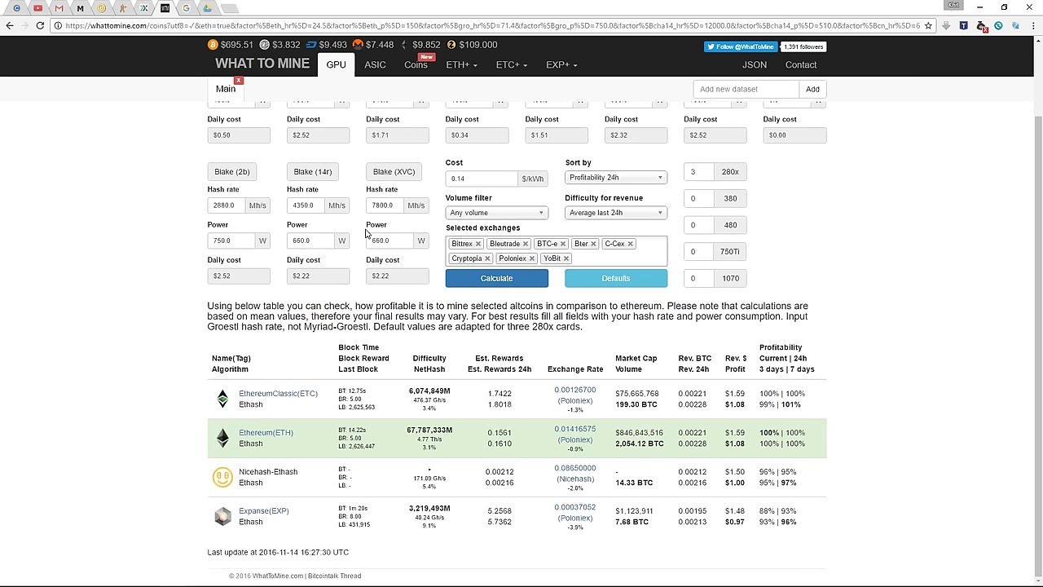
scroll(160, 206, "up", 1)
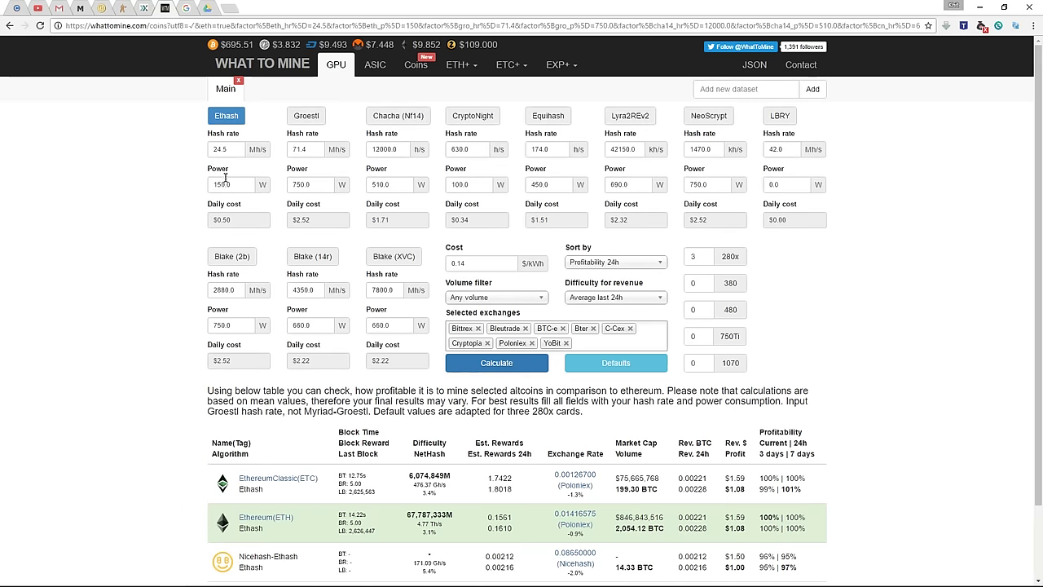
scroll(692, 423, "down", 1)
scroll(170, 226, "up", 1)
scroll(913, 236, "down", 1)
scroll(903, 269, "up", 1)
Look back through the open XMR mining folder, XMR pool search and Poloniex balances, ending on the Dwarfpool Monero earnings page.
left_click(193, 9)
left_click(207, 9)
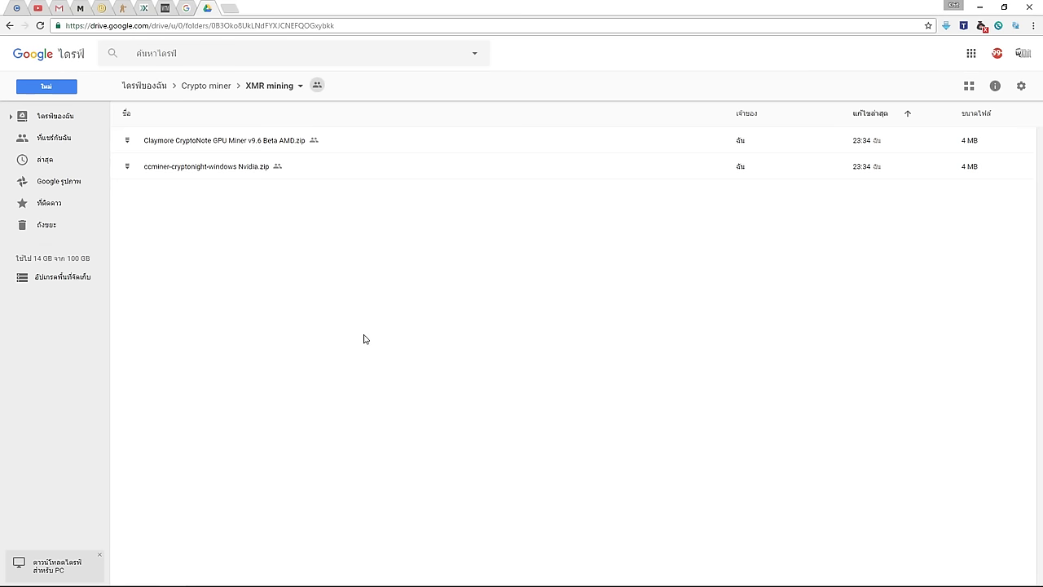
left_click(186, 9)
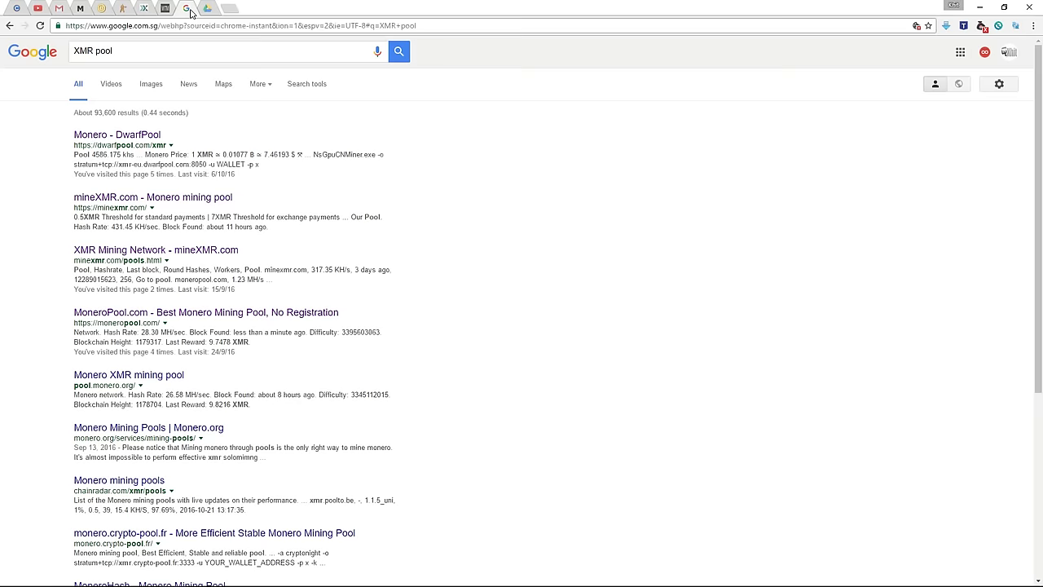
left_click(147, 9)
left_click(145, 10)
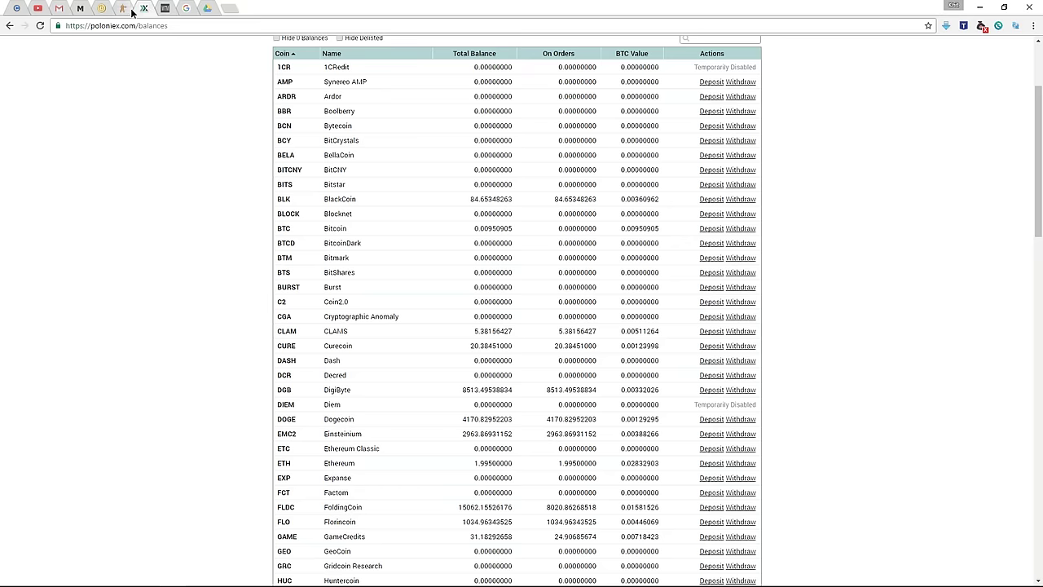
left_click(122, 10)
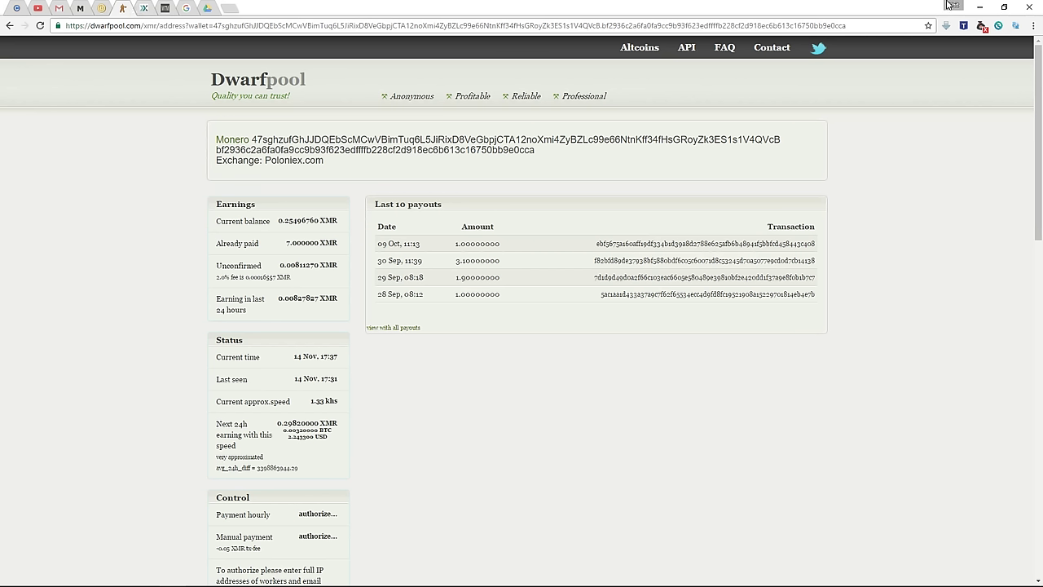
Minimize the browser and move the ccminer-cryptonight-windows folder window below GPU-Z so all the GPU sensor readings are uncovered.
left_click(975, 6)
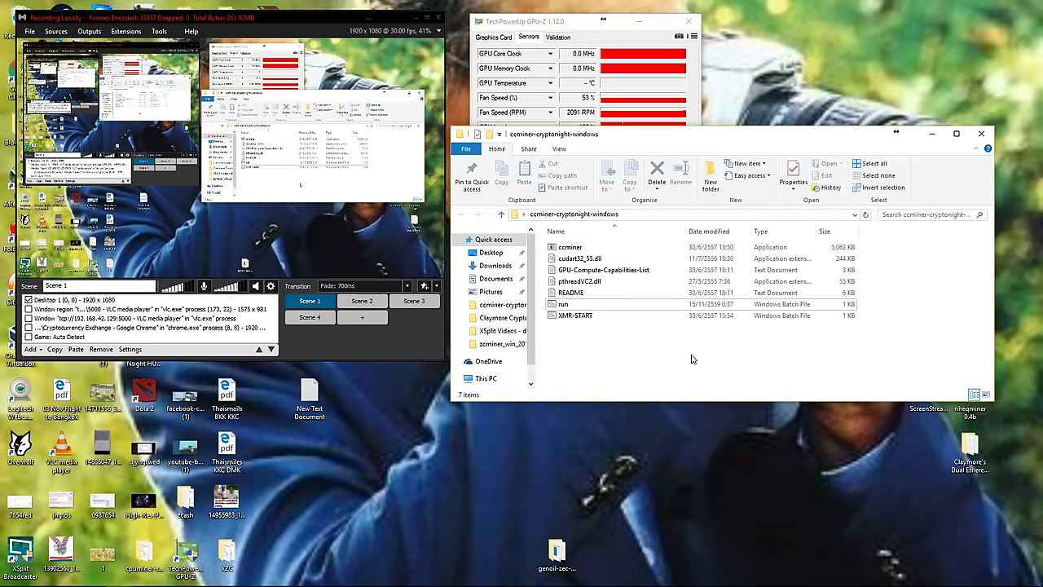
left_click_drag(686, 133, 699, 299)
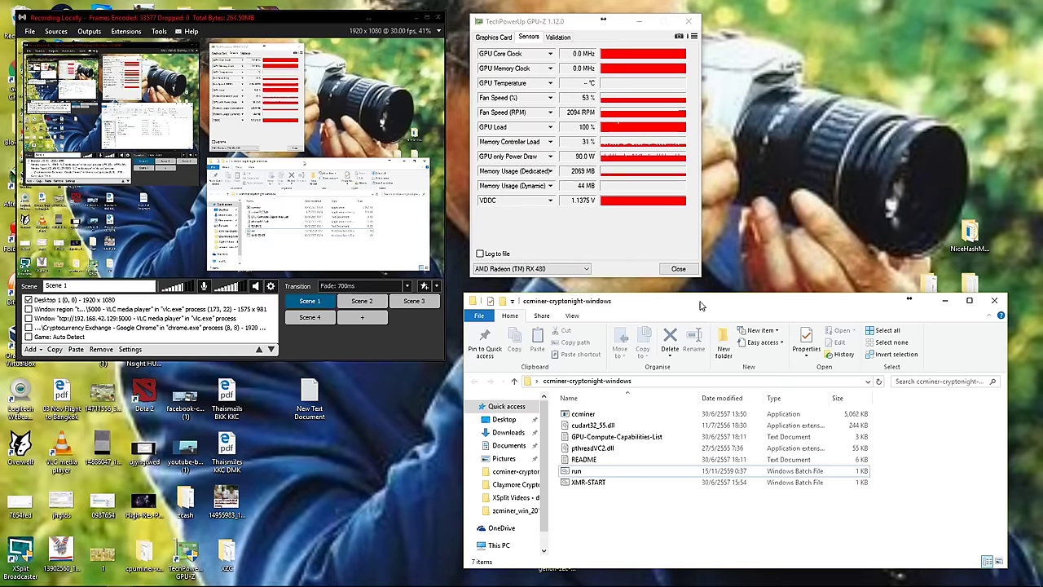
left_click_drag(700, 306, 710, 306)
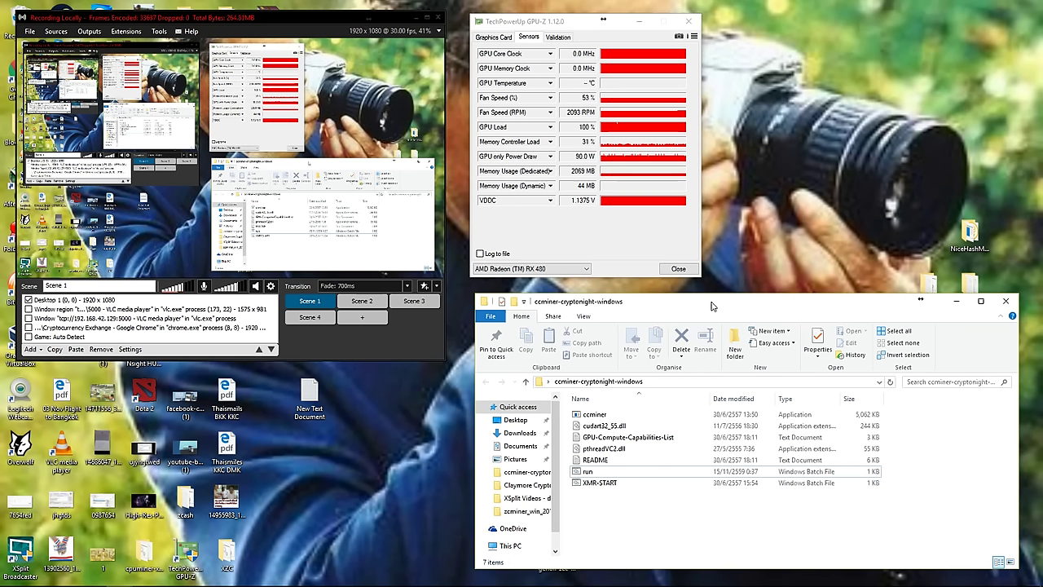